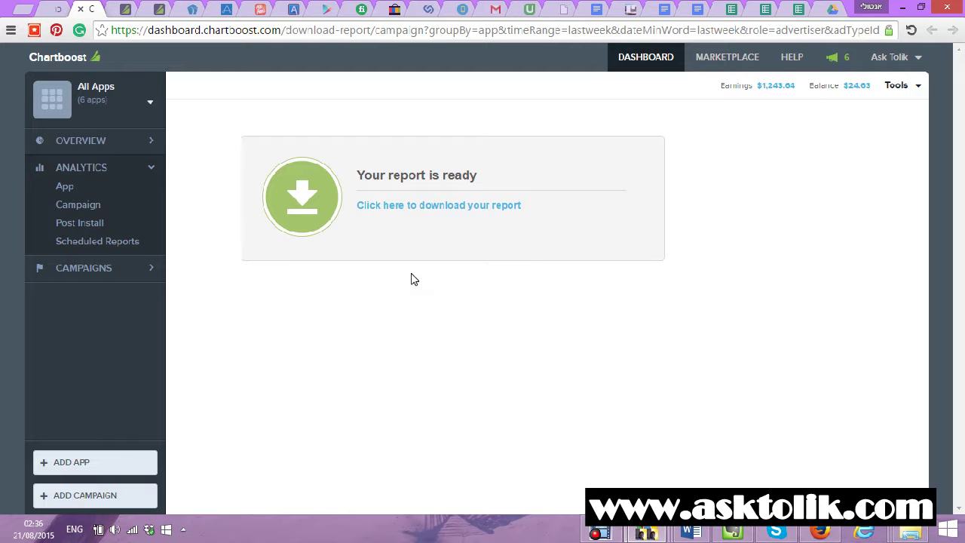
Go from the Campaign Analytics tab to the Advertising Campaigns list in Chartboost.
click(120, 9)
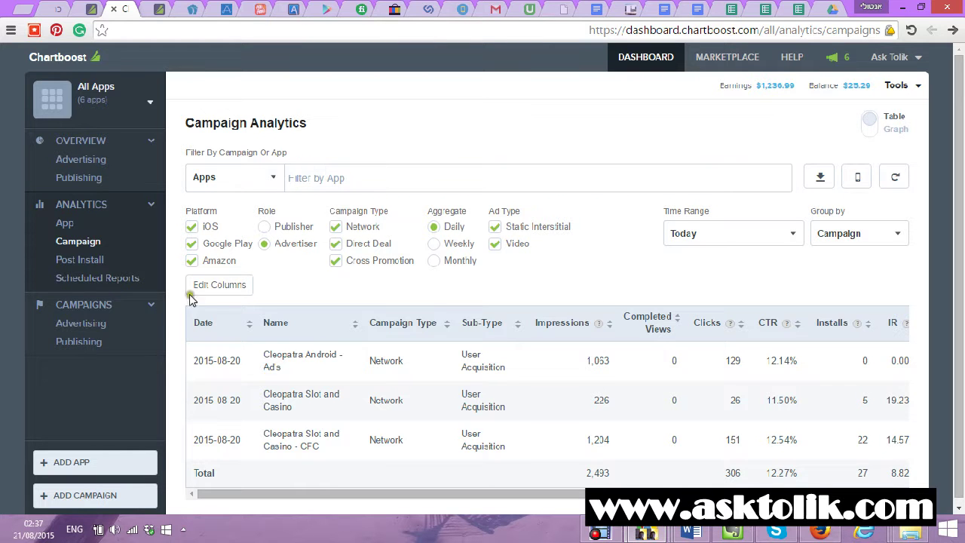
click(76, 324)
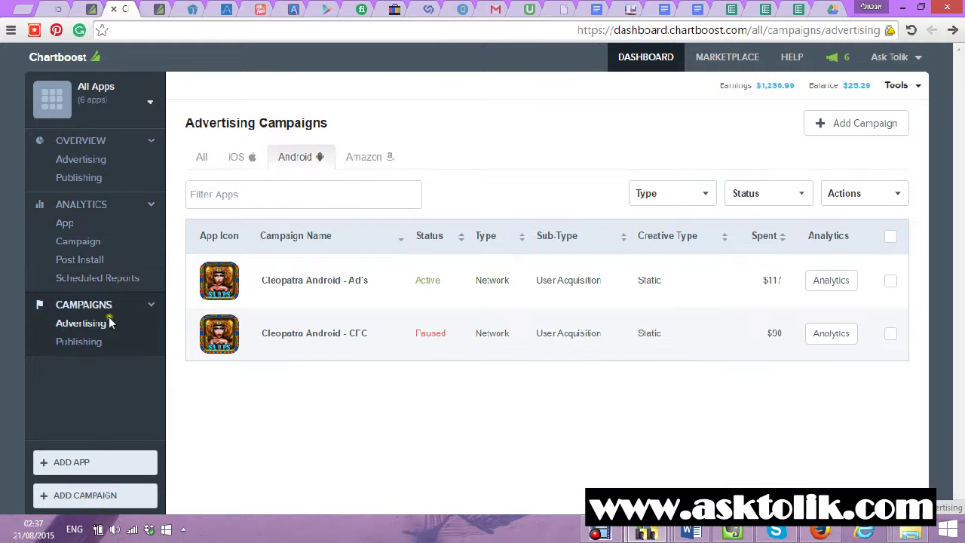
Open the iOS campaign Cleopatra Slot and Casino - CFC and scroll through its settings.
click(240, 157)
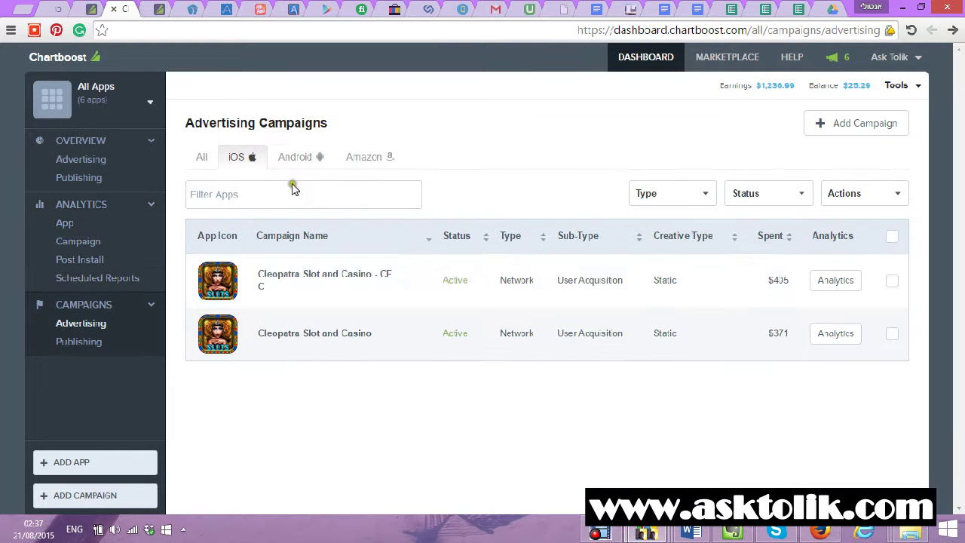
click(321, 281)
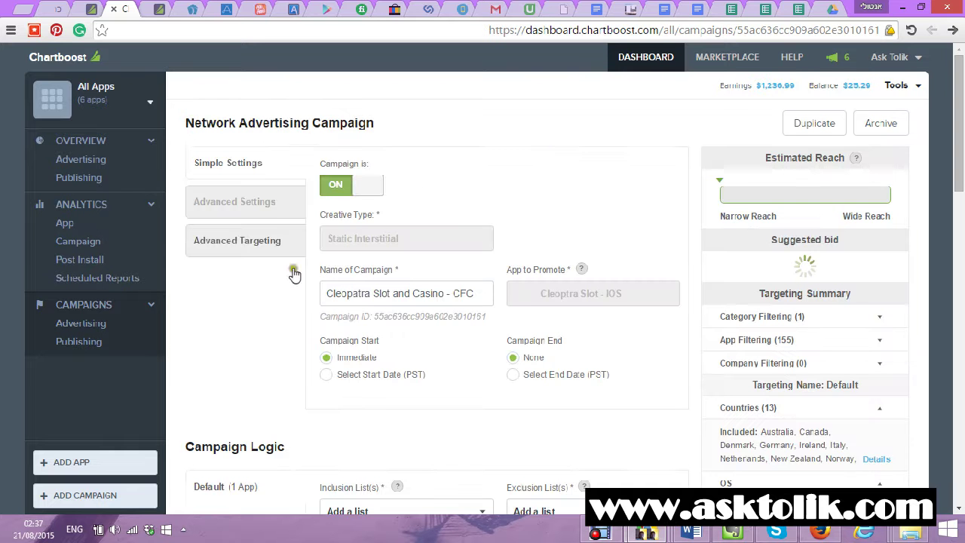
scroll(305, 241, down, 10)
scroll(300, 243, down, 5)
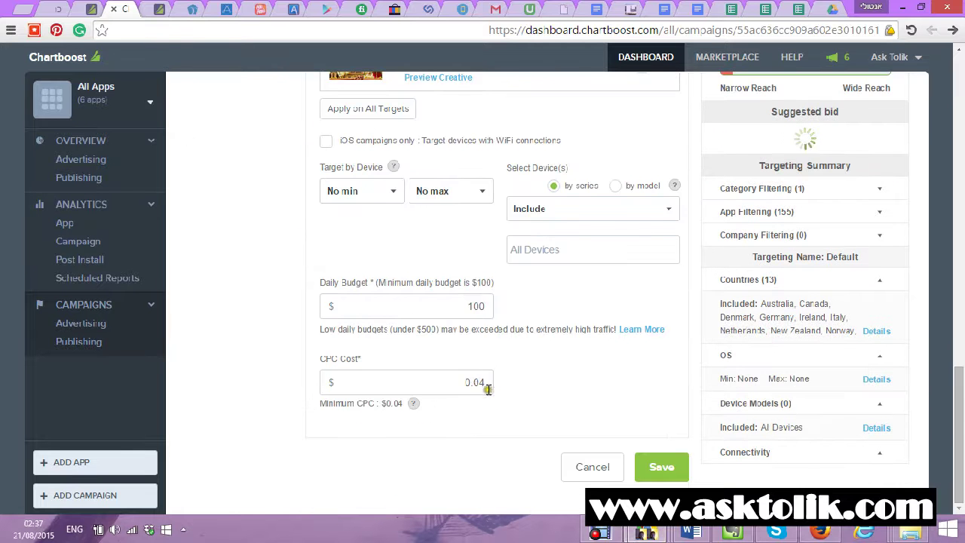
scroll(485, 386, up, 3)
scroll(490, 377, up, 3)
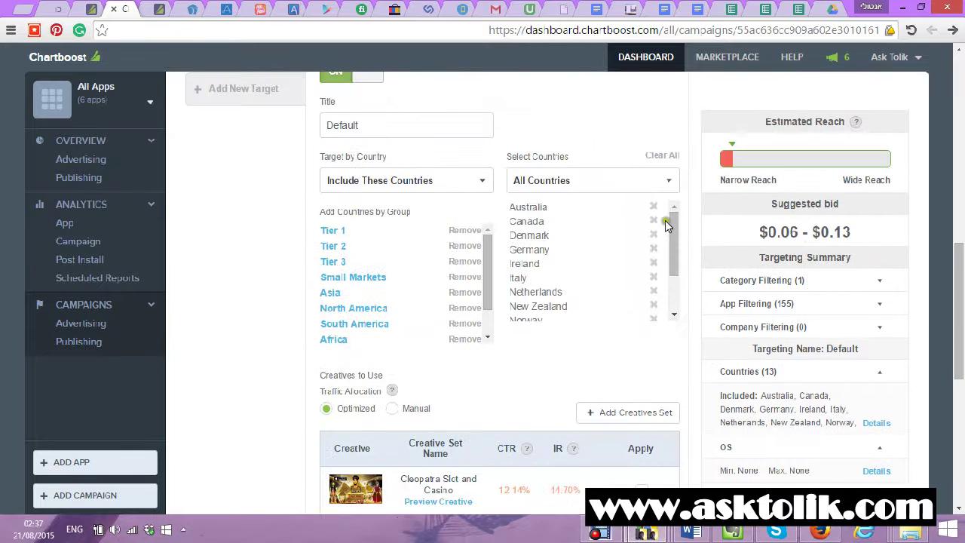
mouse_move(673, 218)
mouse_down()
mouse_move(676, 278)
mouse_move(668, 218)
mouse_up()
scroll(260, 230, up, 1)
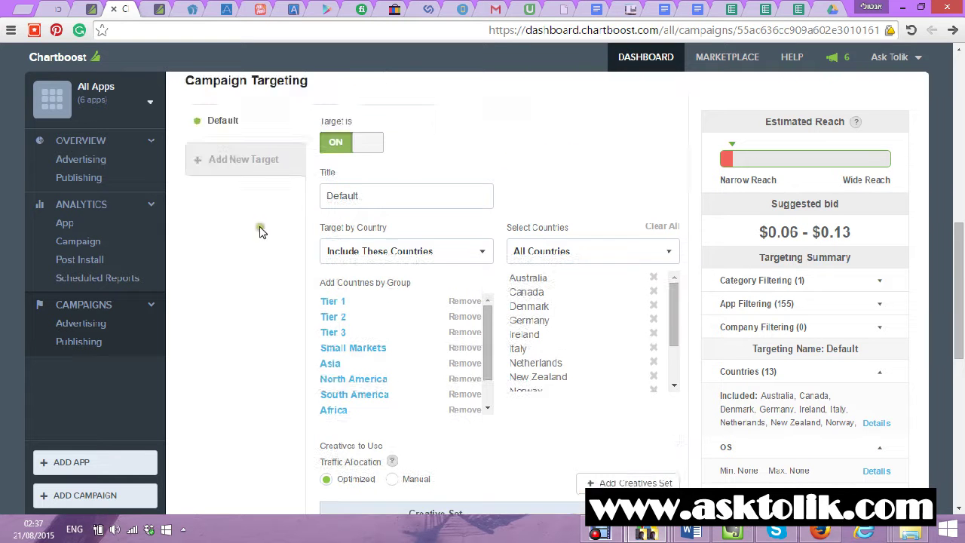
scroll(259, 233, down, 1)
scroll(259, 232, down, 1)
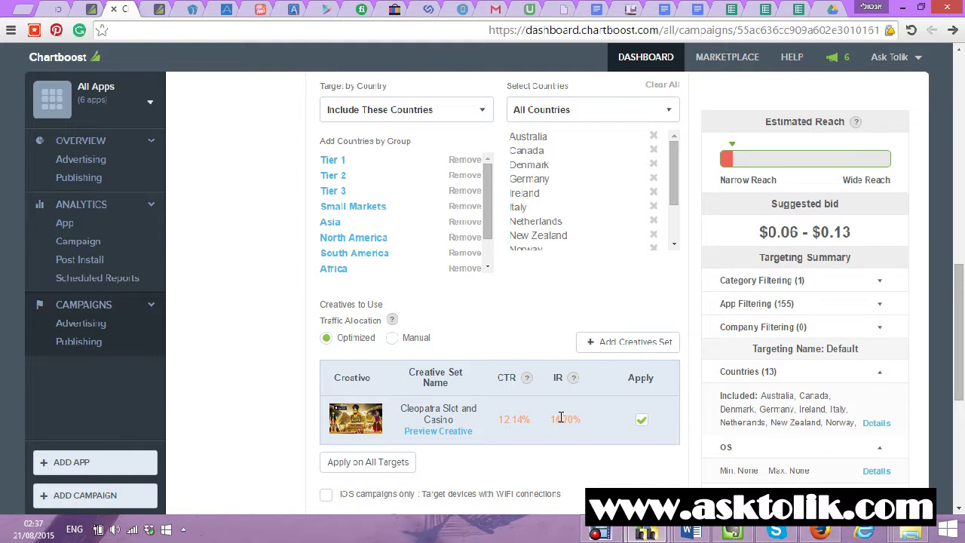
scroll(319, 280, up, 10)
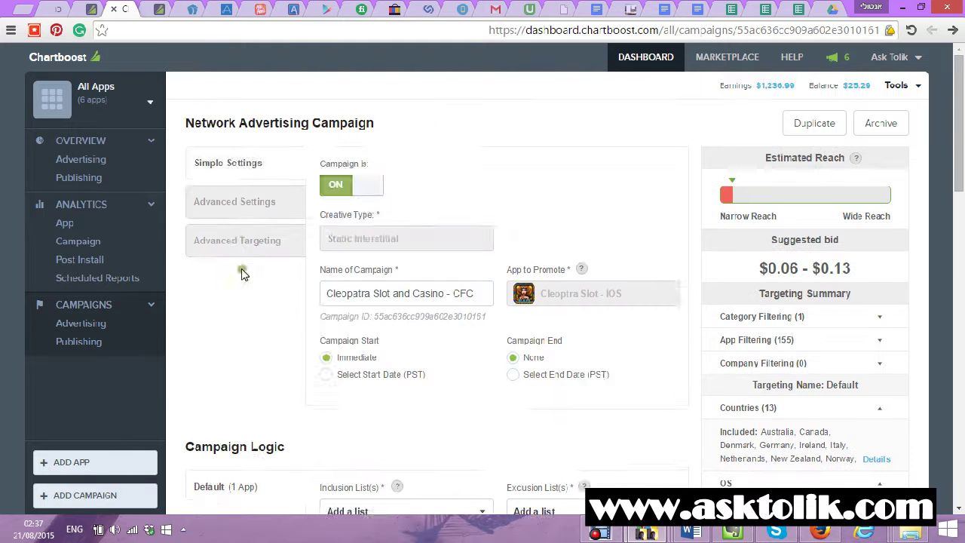
Check the campaign's Advanced Targeting blocked apps, then go back to Simple Settings.
click(240, 202)
click(238, 239)
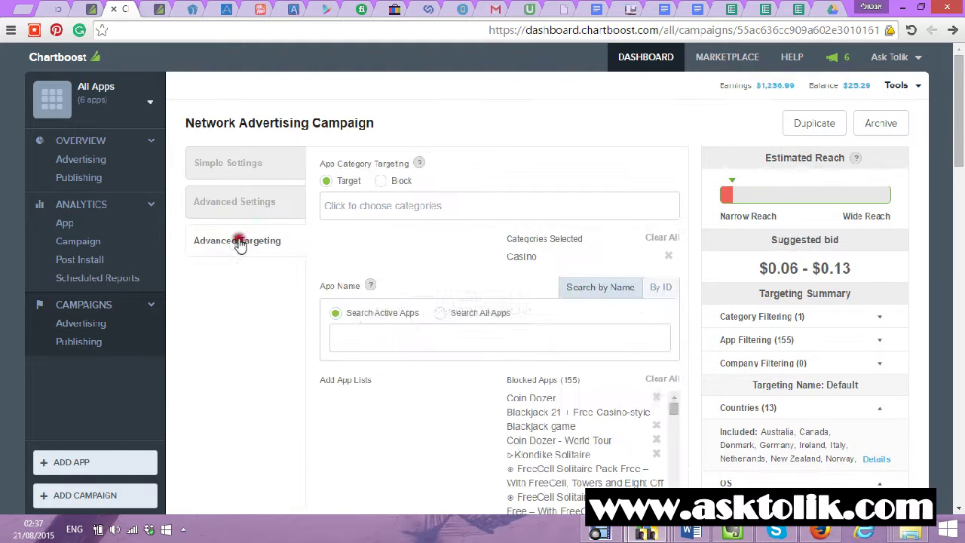
click(240, 165)
scroll(240, 166, down, 4)
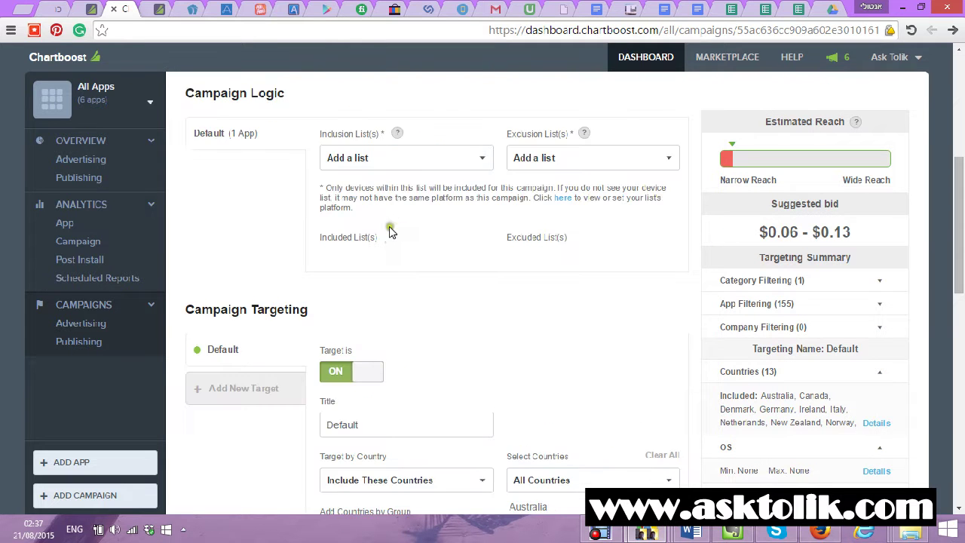
click(392, 237)
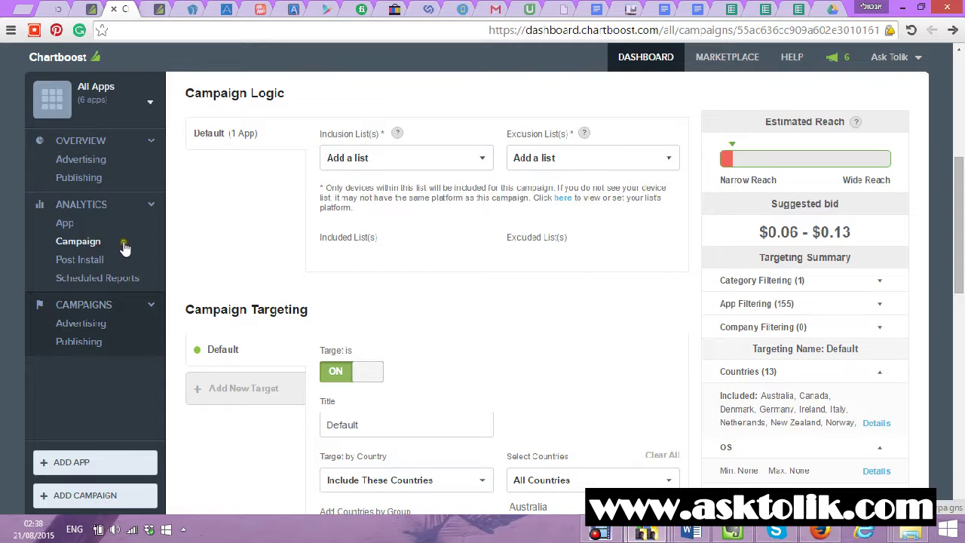
Filter campaign analytics by Campaign to Cleopatra Slot and Casino - CFC.
click(95, 243)
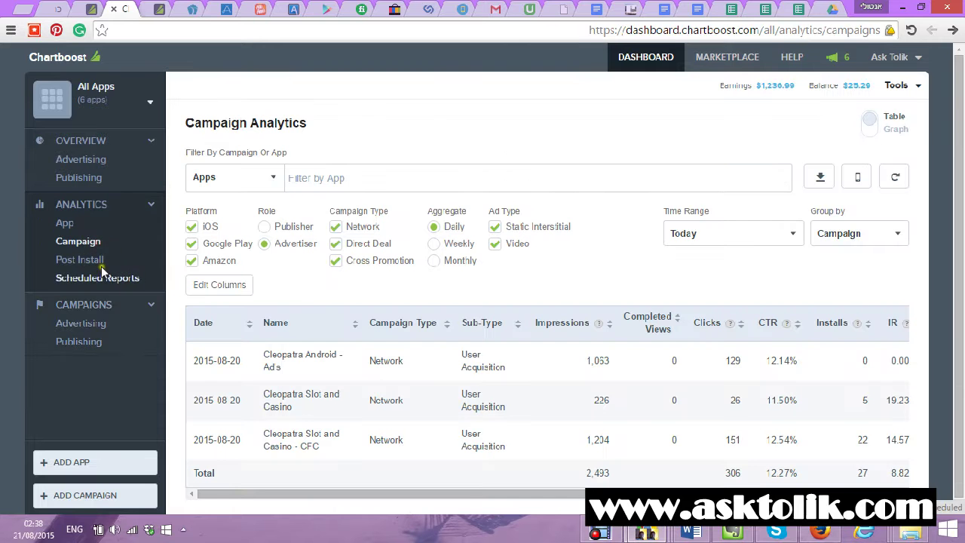
click(75, 345)
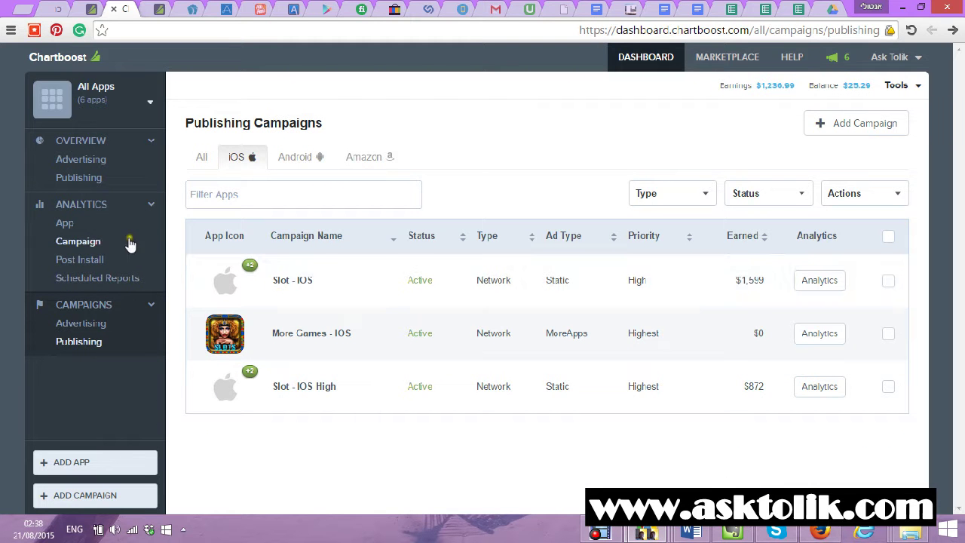
click(101, 242)
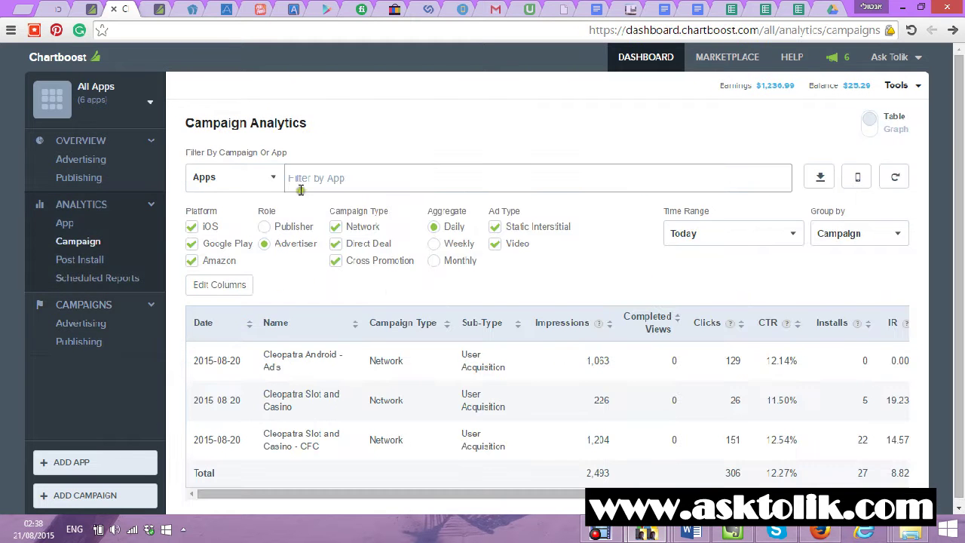
click(272, 178)
click(257, 230)
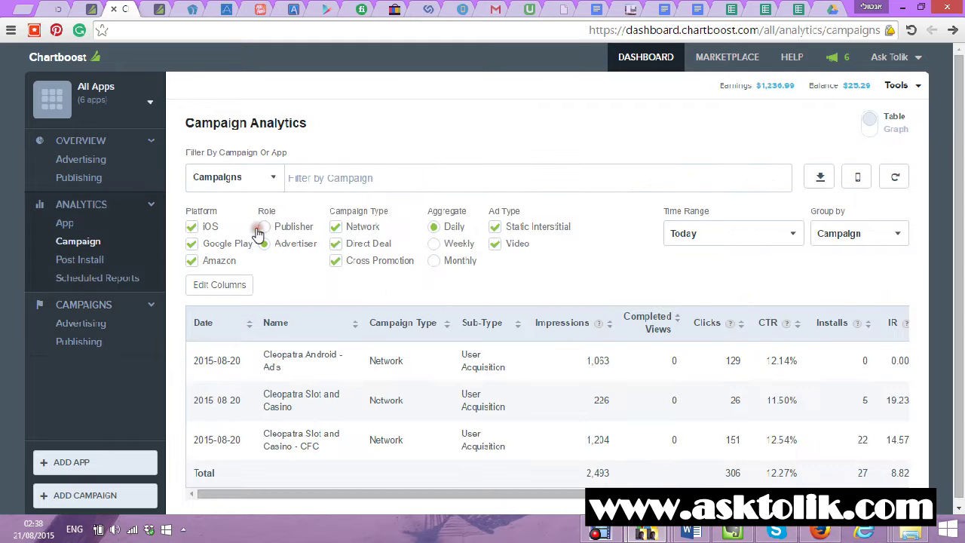
click(342, 177)
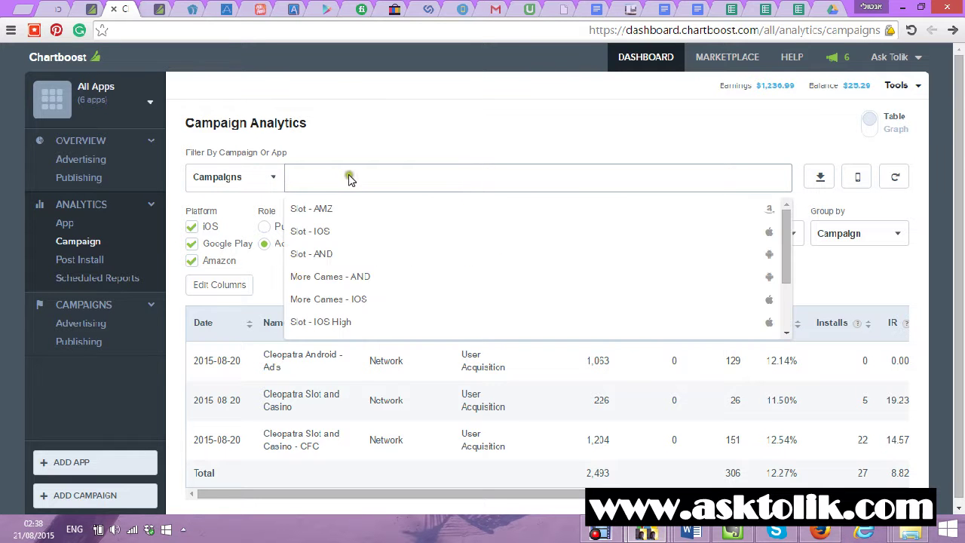
text(cfc)
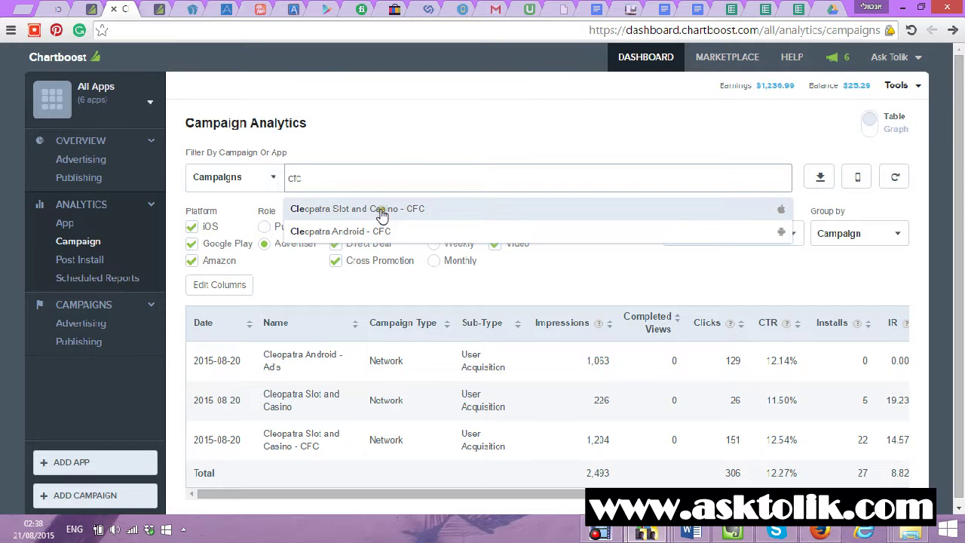
click(381, 211)
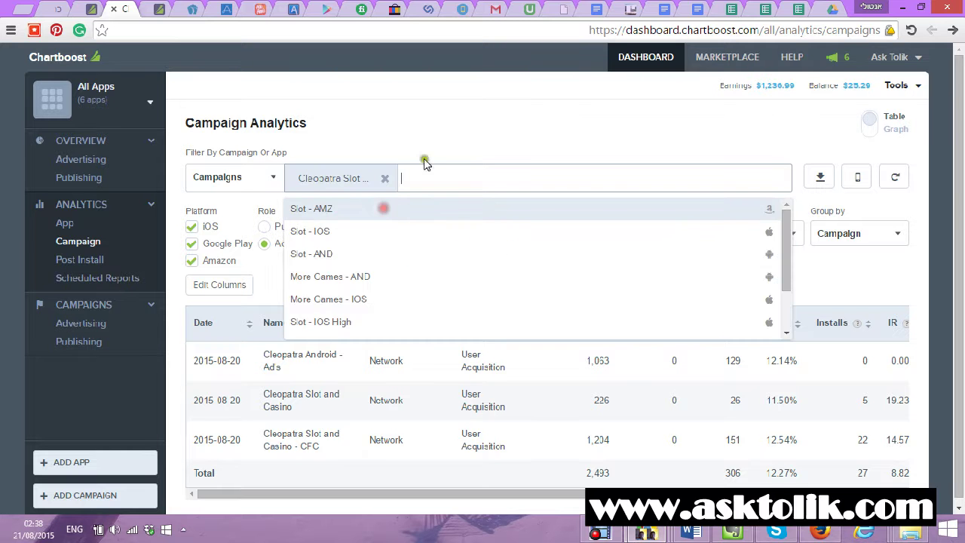
click(497, 141)
click(895, 179)
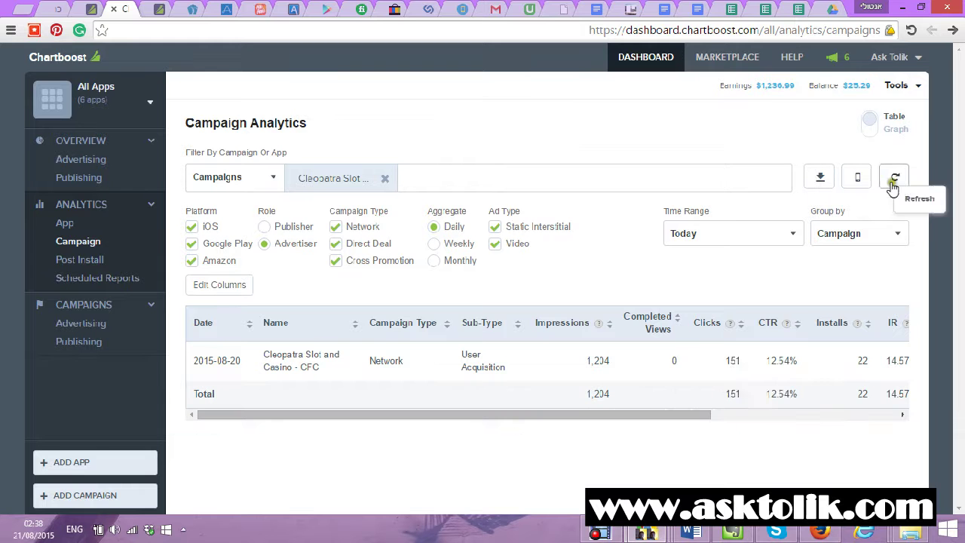
Show Last 7 Days of daily stats, check the $76.44 spend total, then return to the report page.
click(734, 235)
click(738, 329)
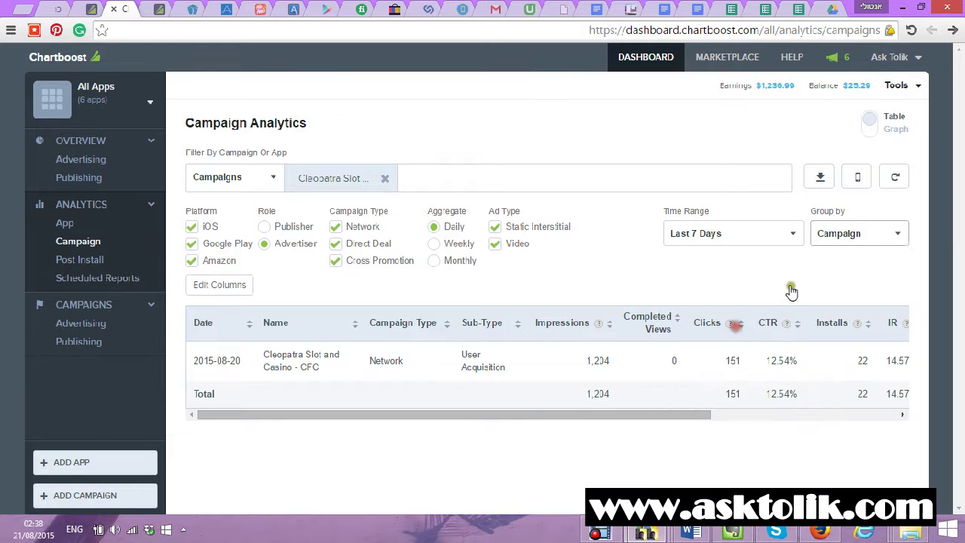
click(887, 181)
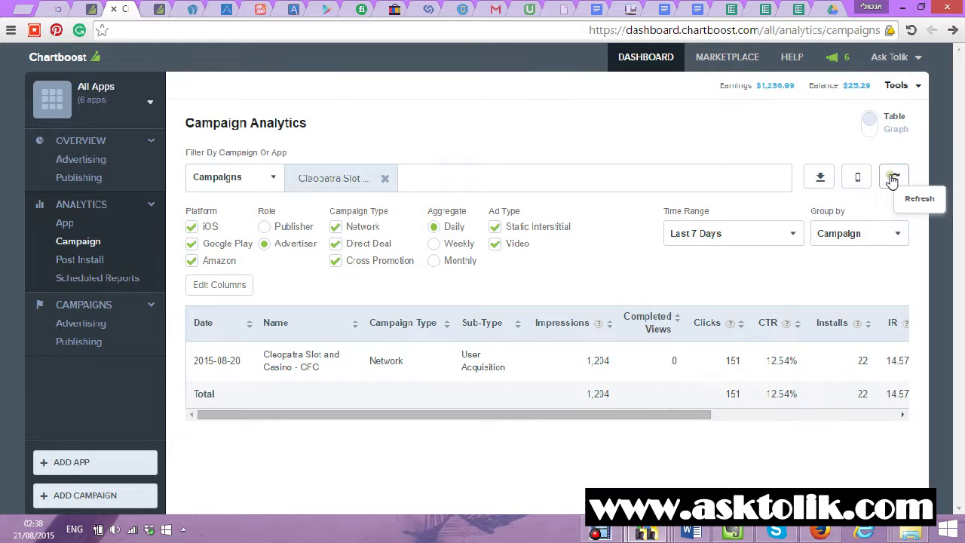
click(897, 174)
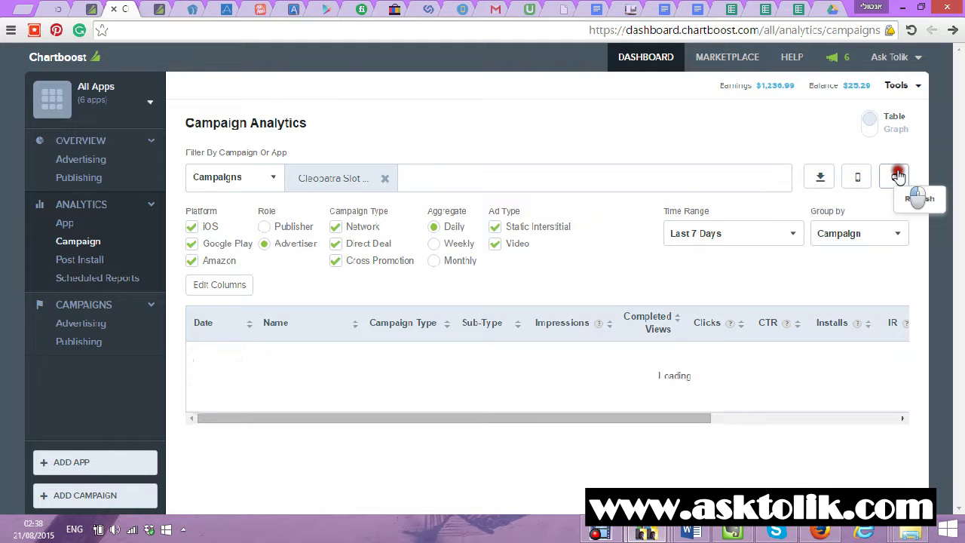
scroll(713, 264, down, 3)
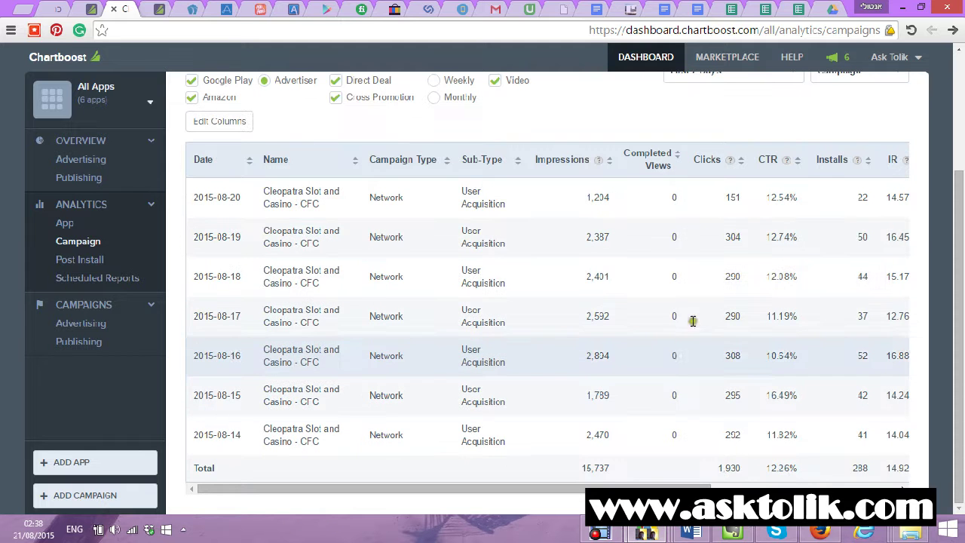
double_click(853, 467)
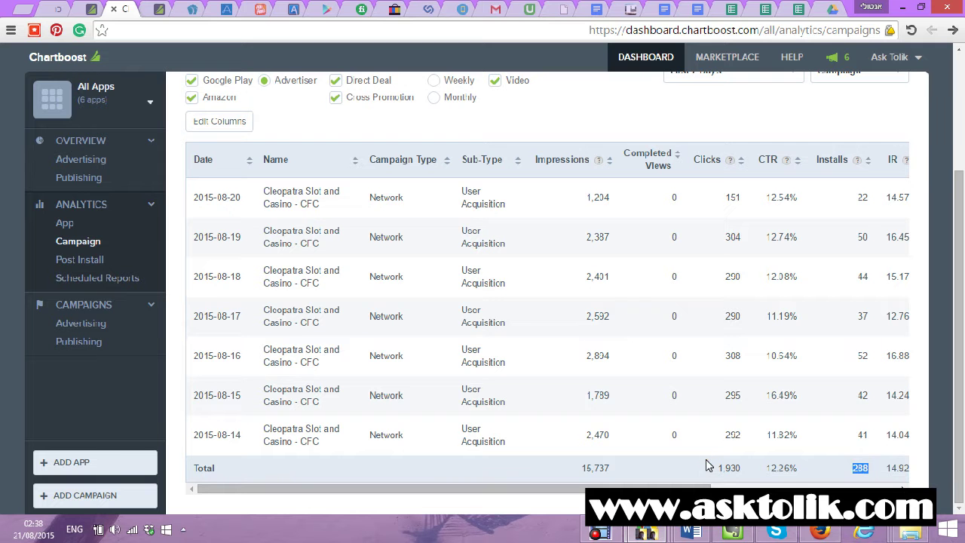
drag(682, 486, 816, 466)
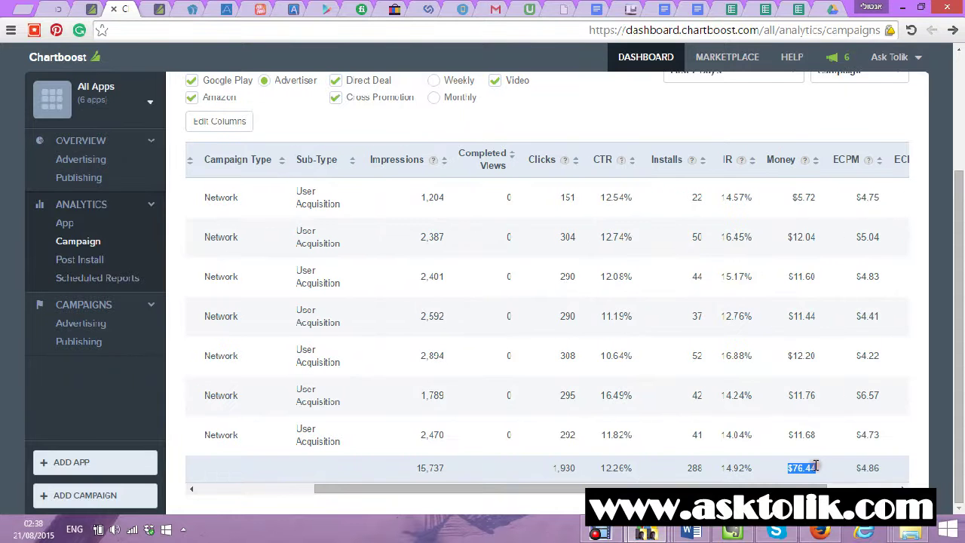
scroll(799, 463, right, 2)
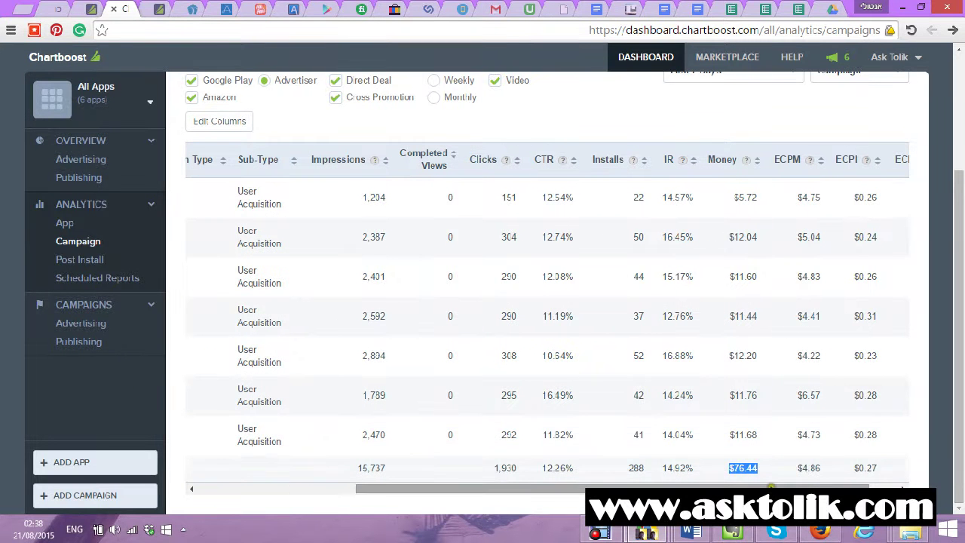
drag(773, 485, 802, 484)
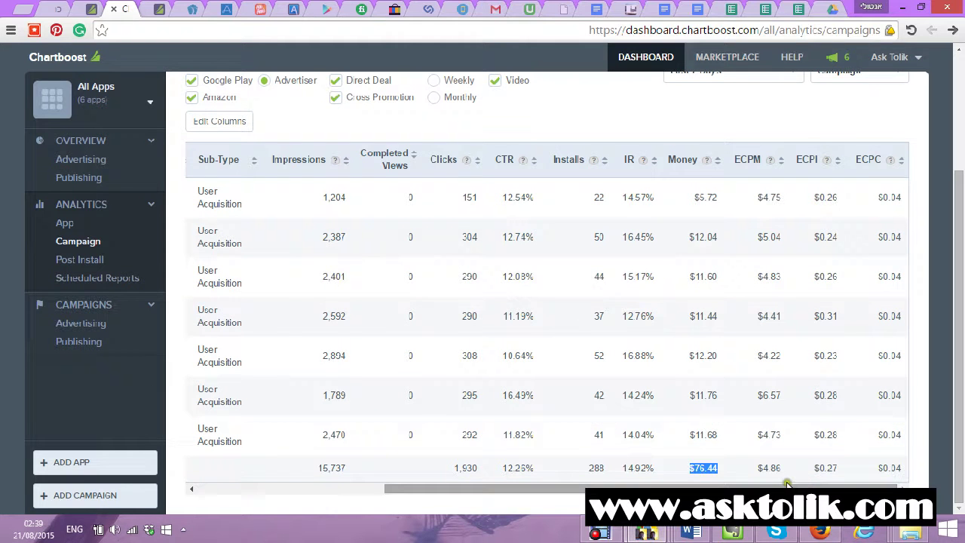
drag(786, 484, 549, 467)
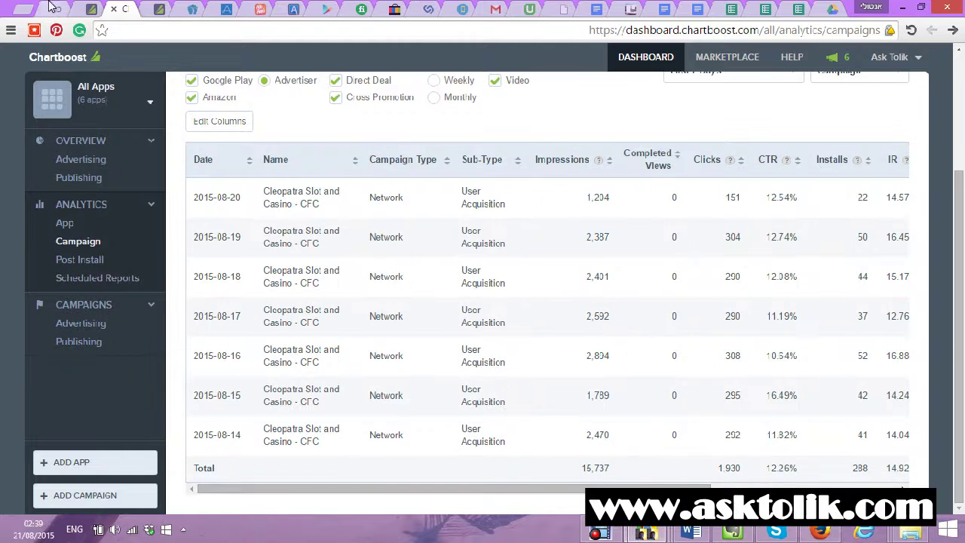
click(92, 8)
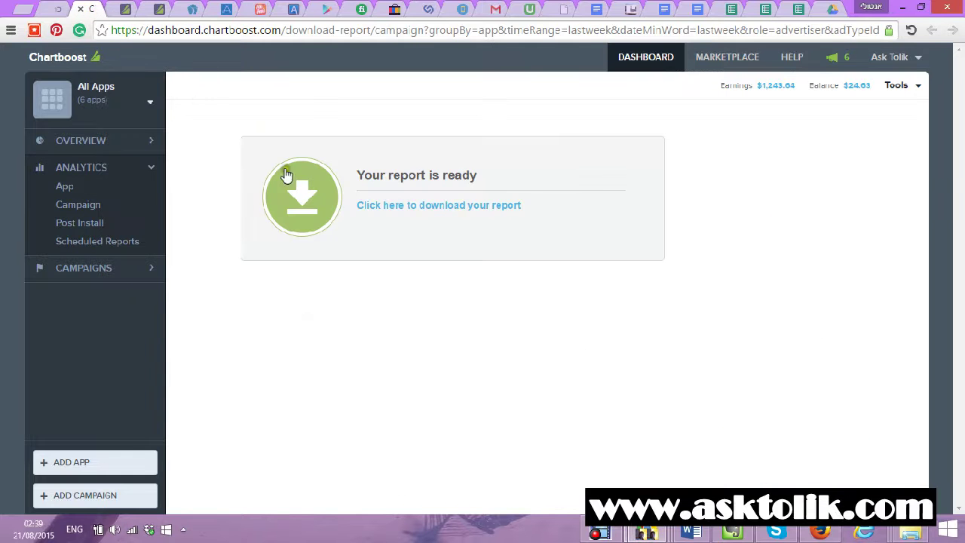
Group the CFC campaign analytics by App and download the ready report.
key(ctrl+Tab)
scroll(436, 253, up, 3)
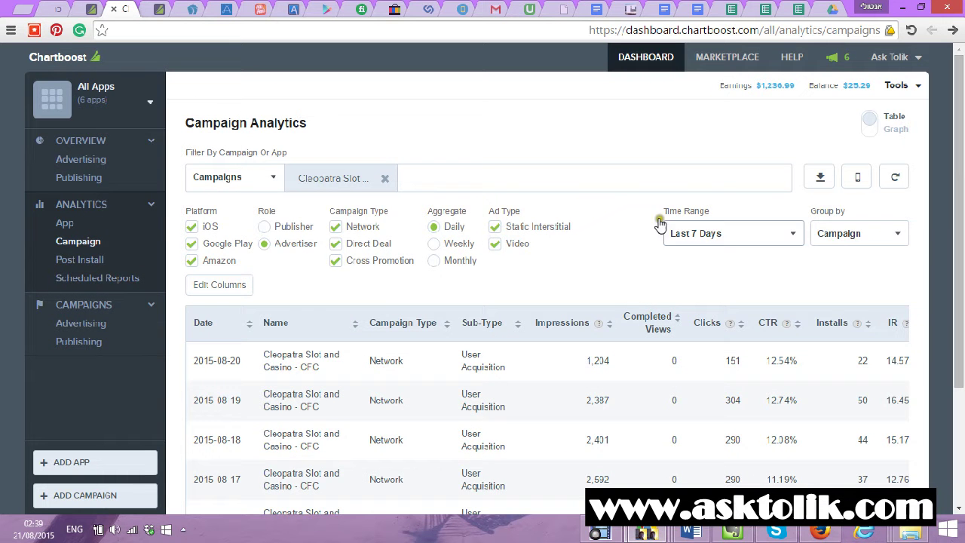
click(848, 238)
click(853, 374)
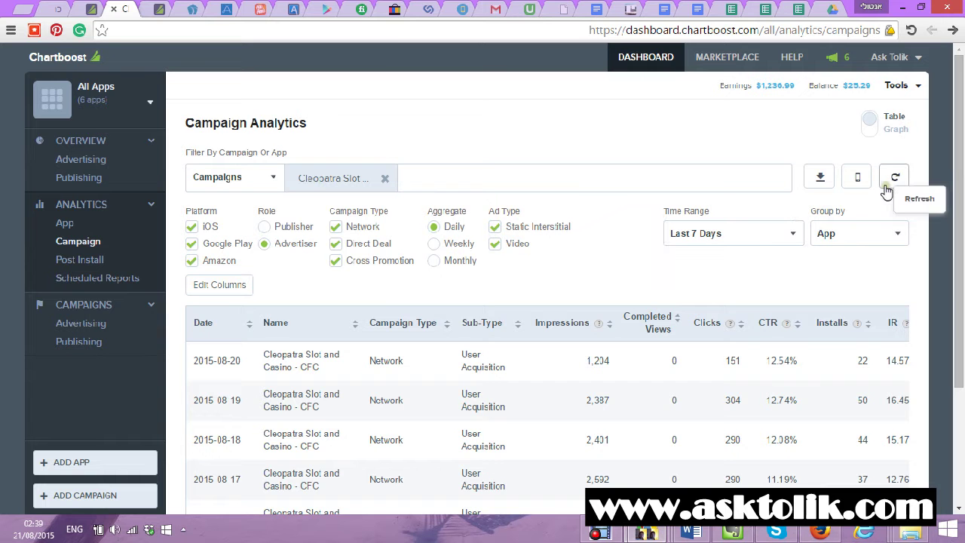
click(89, 9)
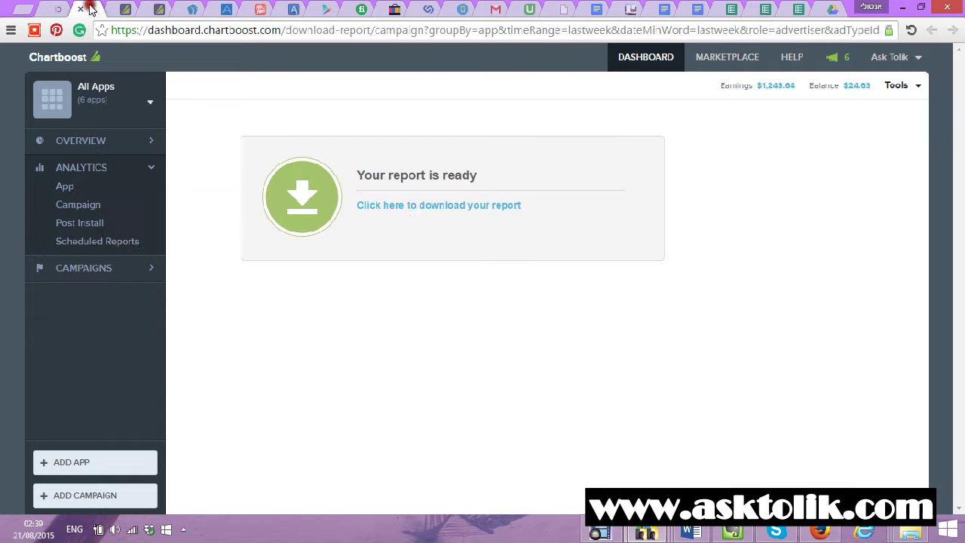
click(411, 207)
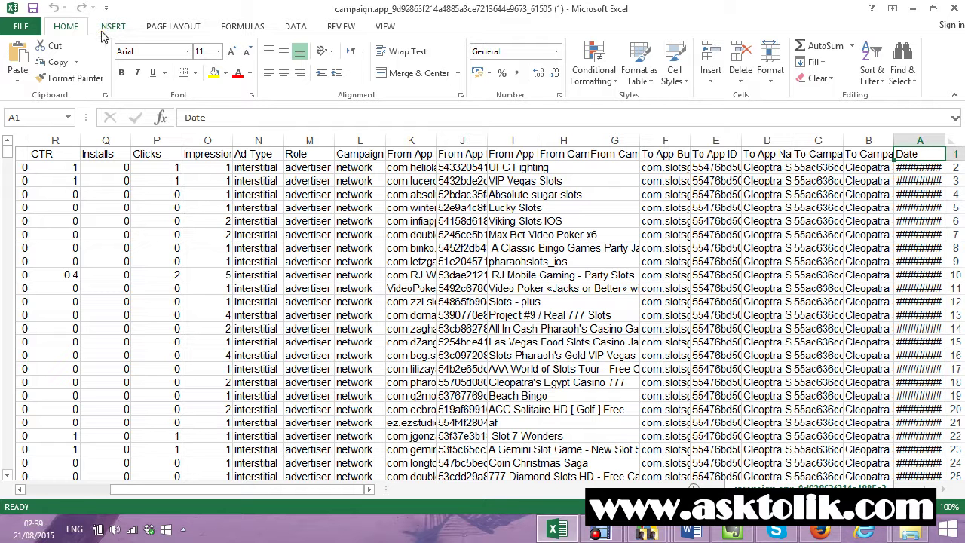
Insert a PivotTable on a new sheet with From App Name as the rows.
click(103, 28)
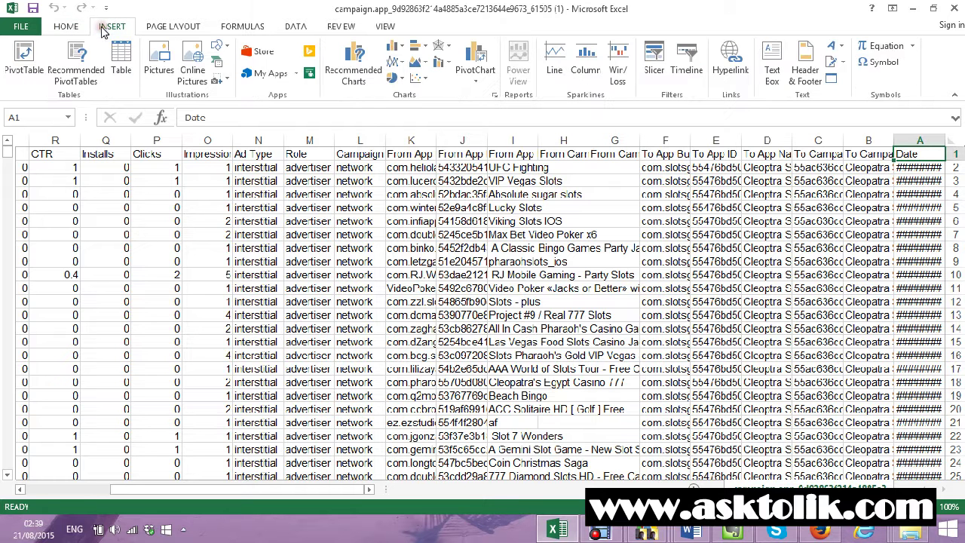
click(25, 51)
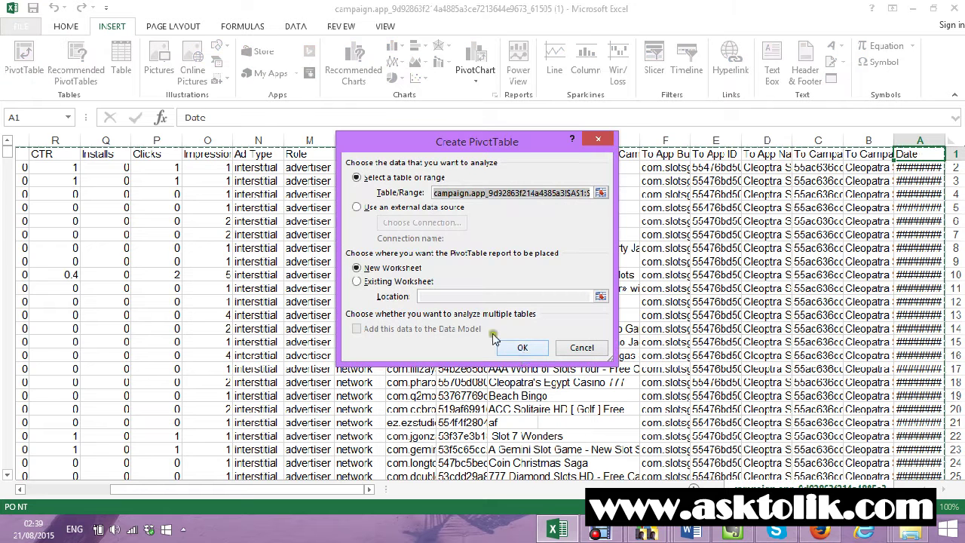
click(523, 349)
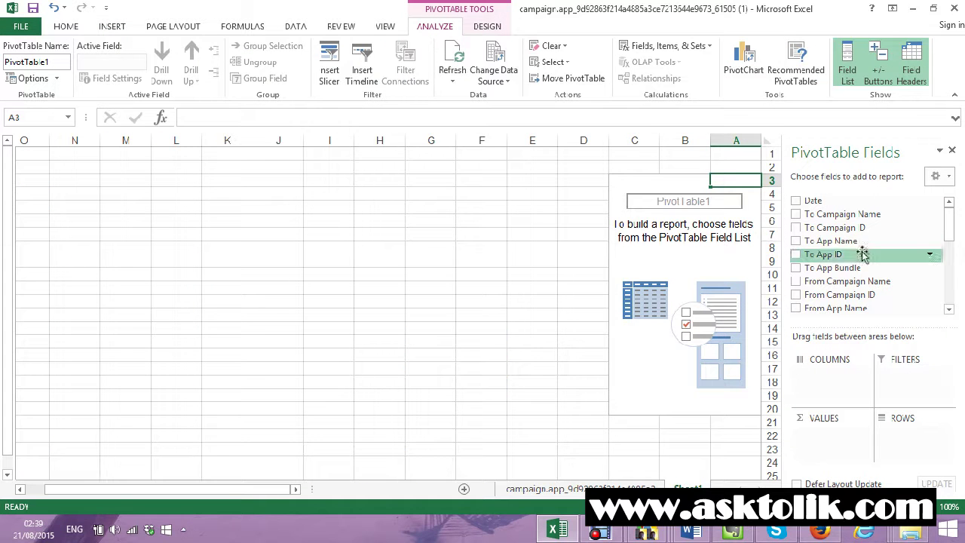
drag(946, 220, 948, 241)
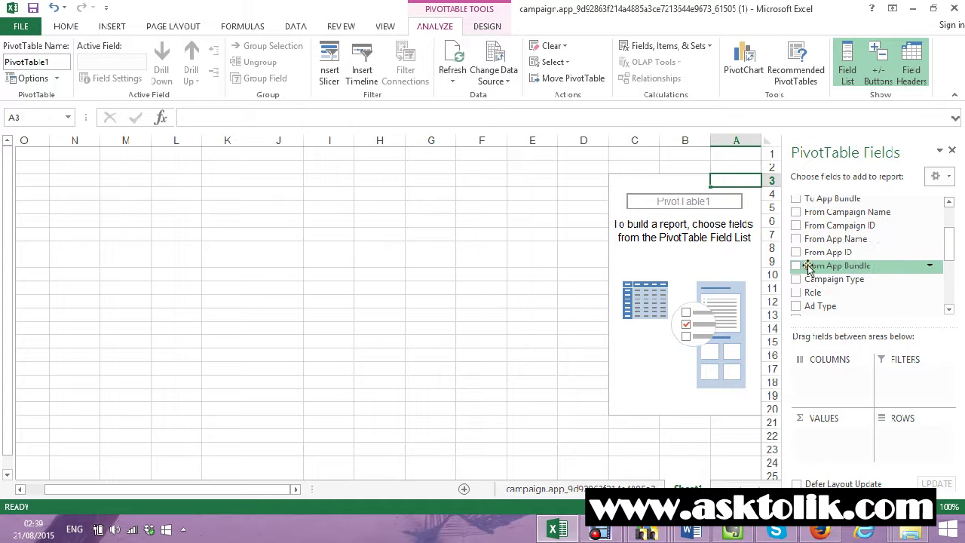
click(796, 239)
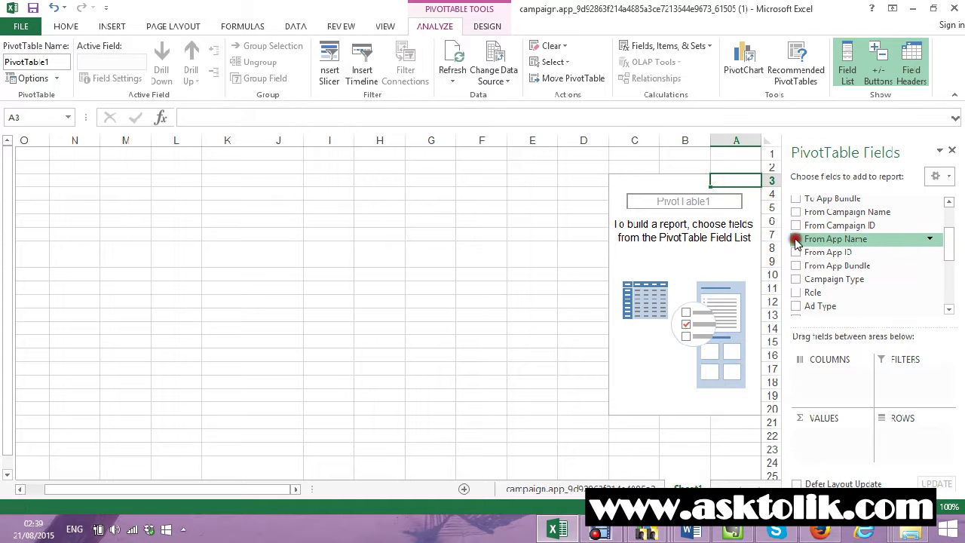
Add sums of Impressions, Clicks, Installs and Money Earned, and adjust column A width.
drag(948, 217, 945, 260)
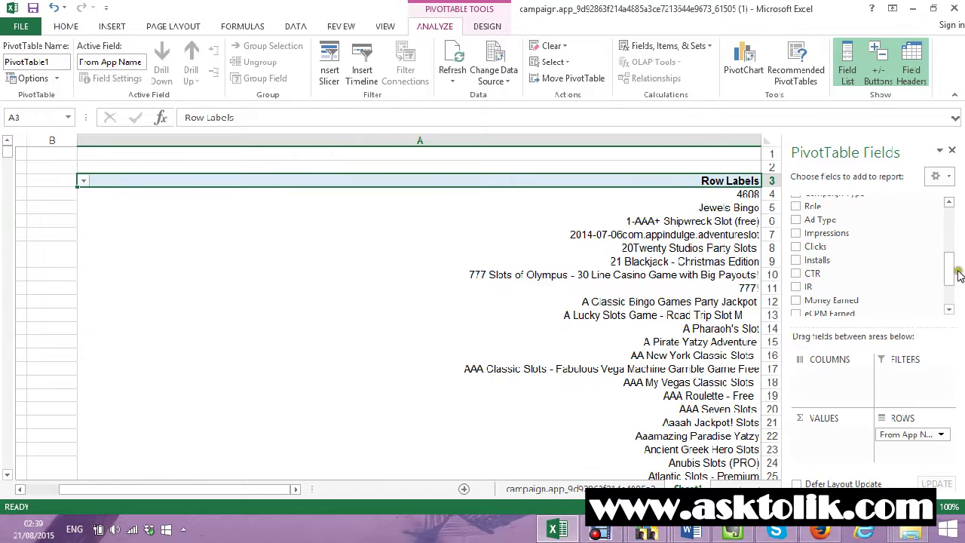
click(795, 246)
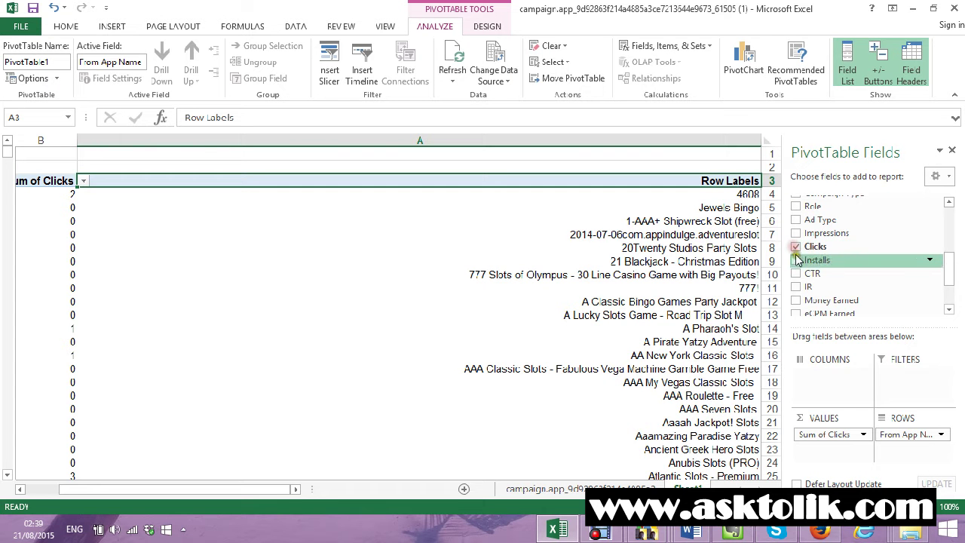
click(795, 260)
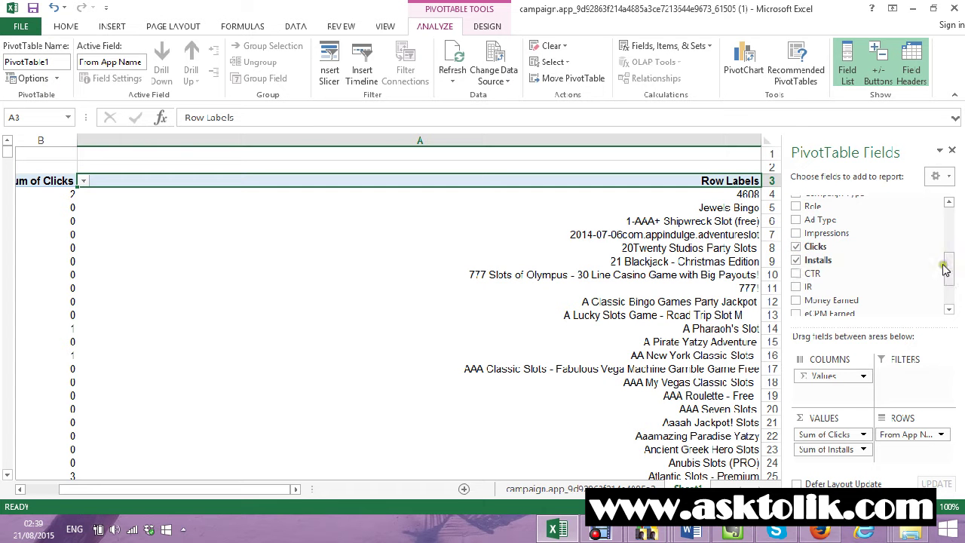
scroll(934, 283, down, 1)
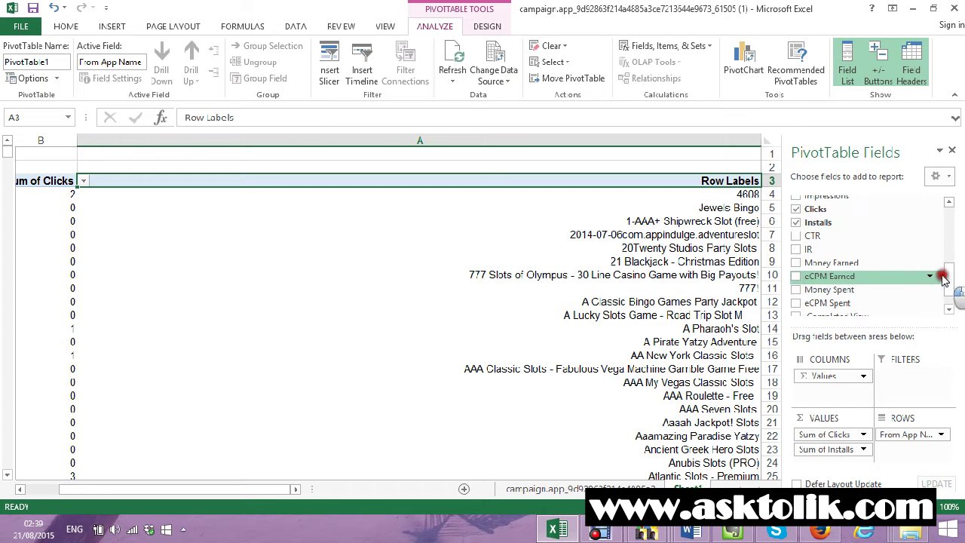
click(795, 209)
click(795, 223)
click(795, 198)
click(795, 209)
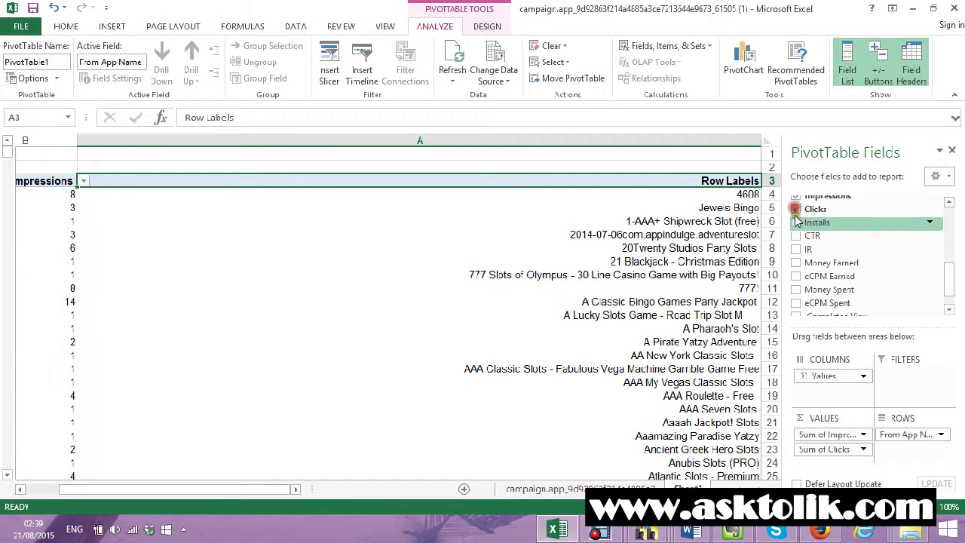
click(795, 222)
click(795, 263)
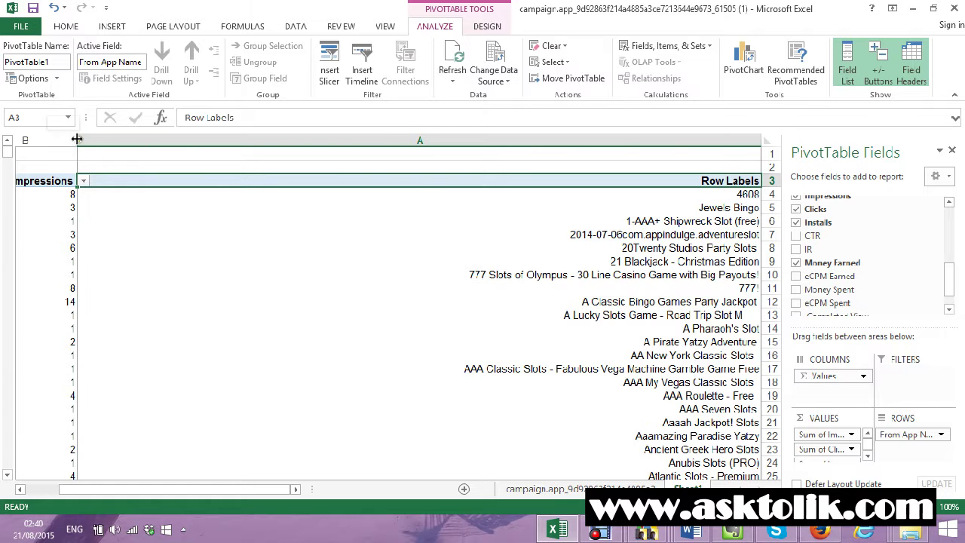
drag(77, 139, 456, 159)
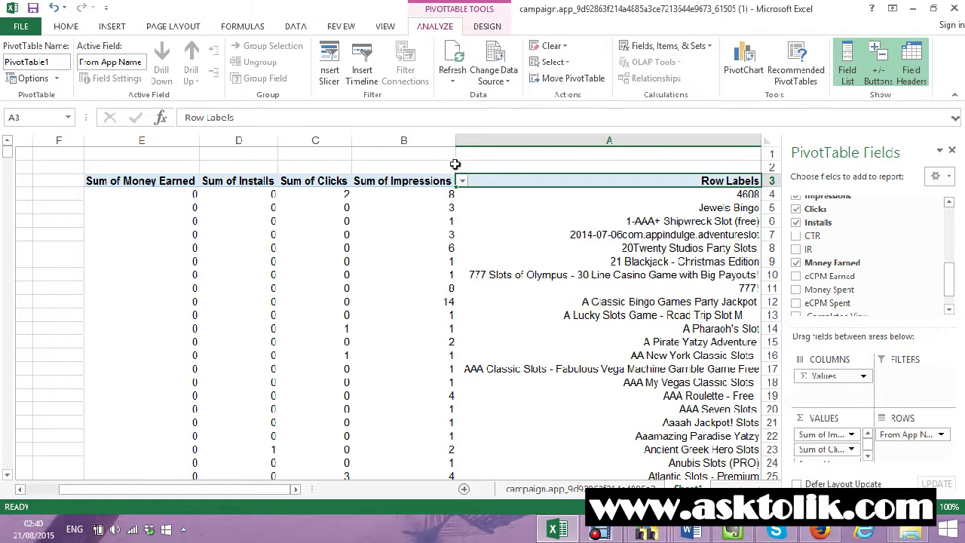
Sort apps by Sum of Installs largest first and remove Money Earned from the values.
right_click(419, 196)
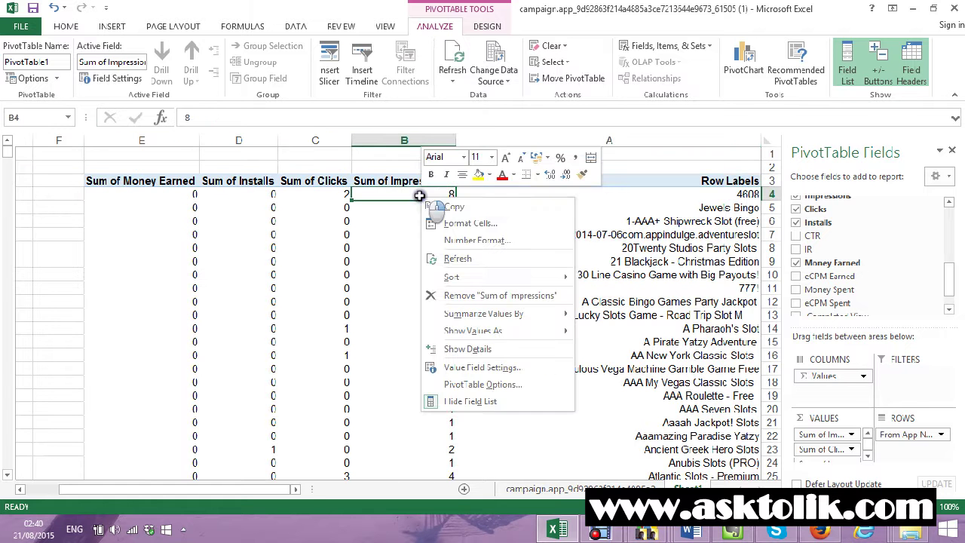
mouse_move(486, 331)
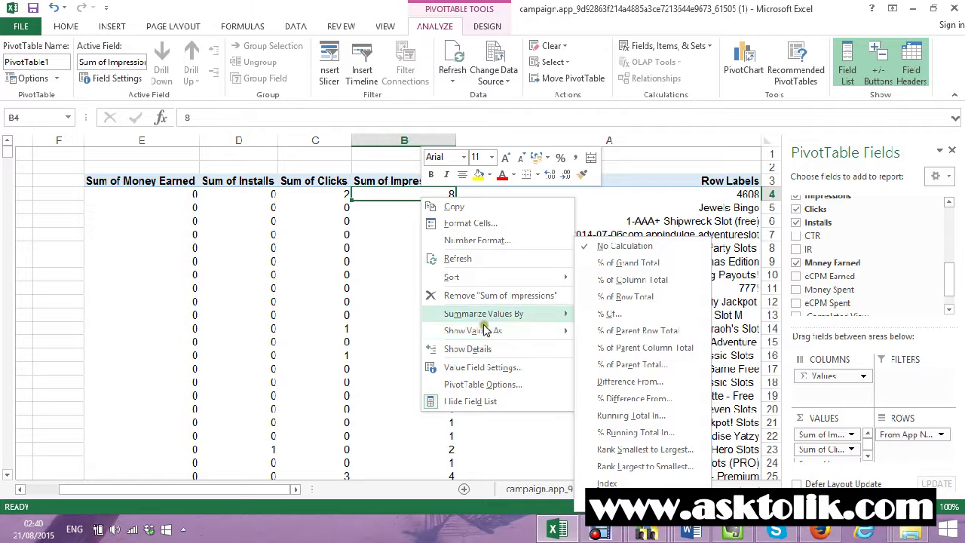
click(254, 190)
right_click(254, 193)
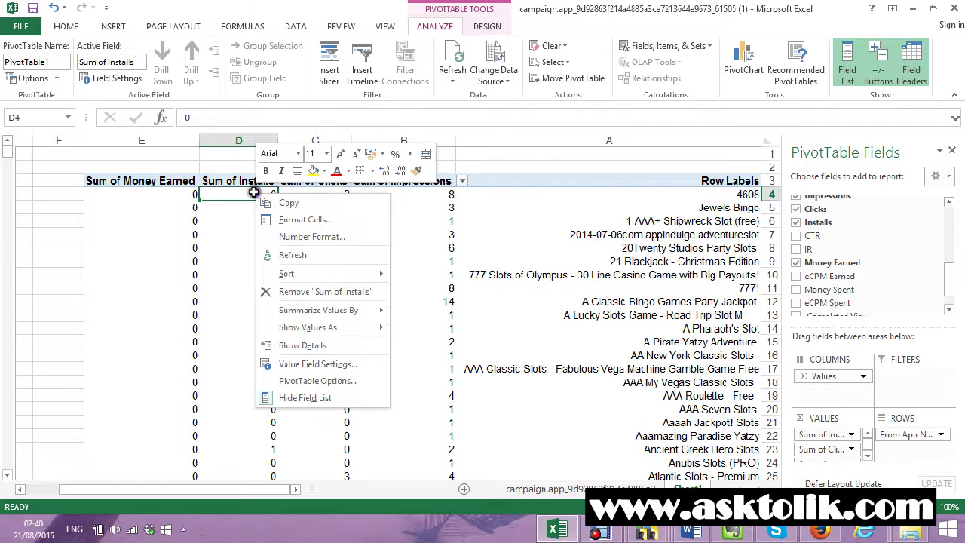
mouse_move(369, 273)
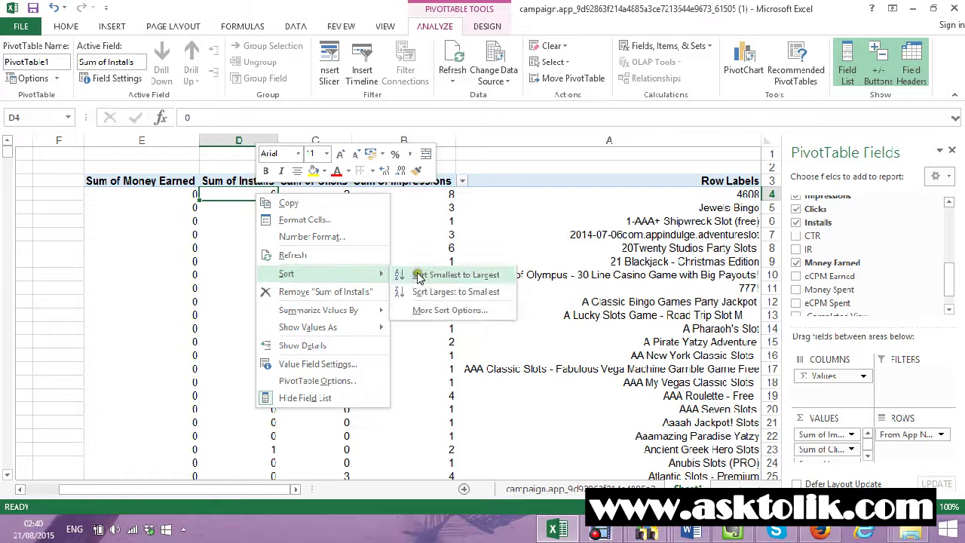
click(455, 292)
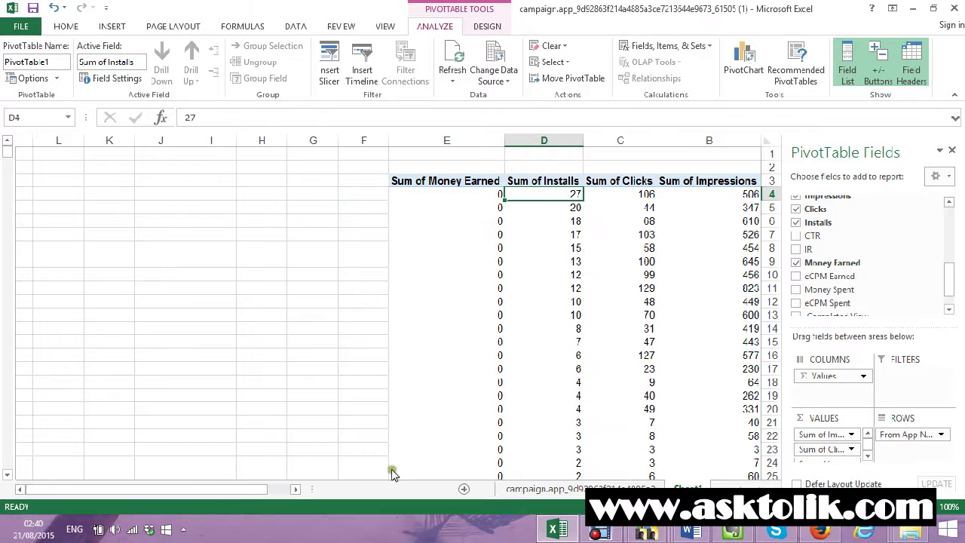
drag(242, 489, 301, 488)
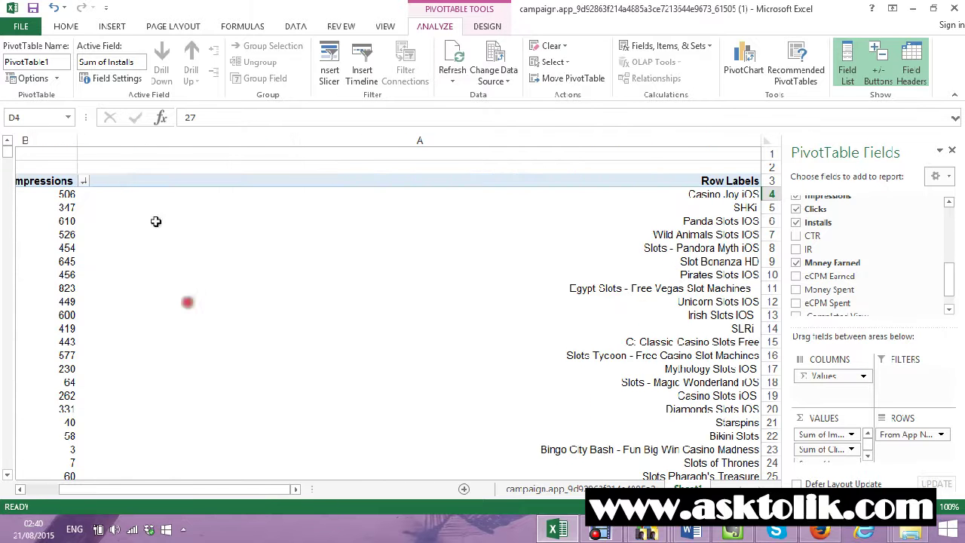
drag(77, 140, 520, 157)
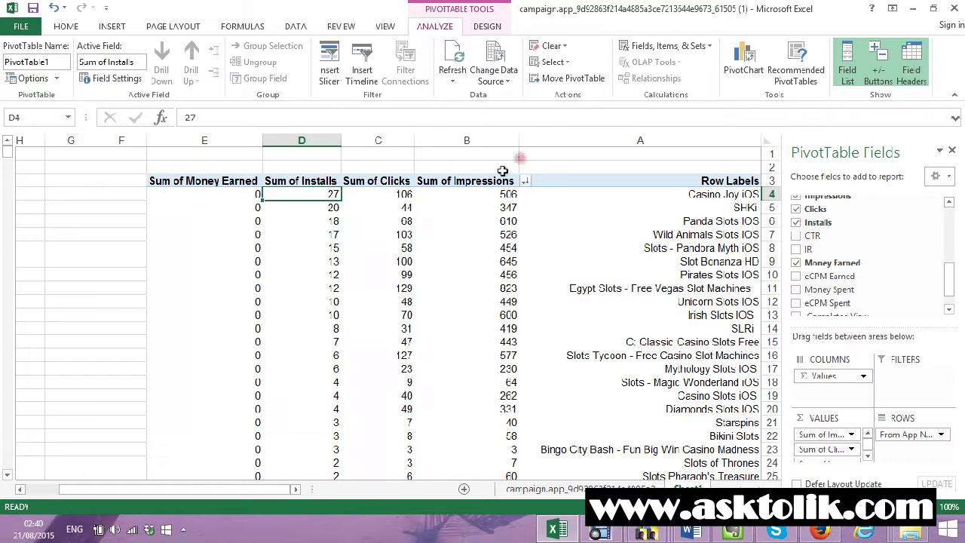
click(375, 310)
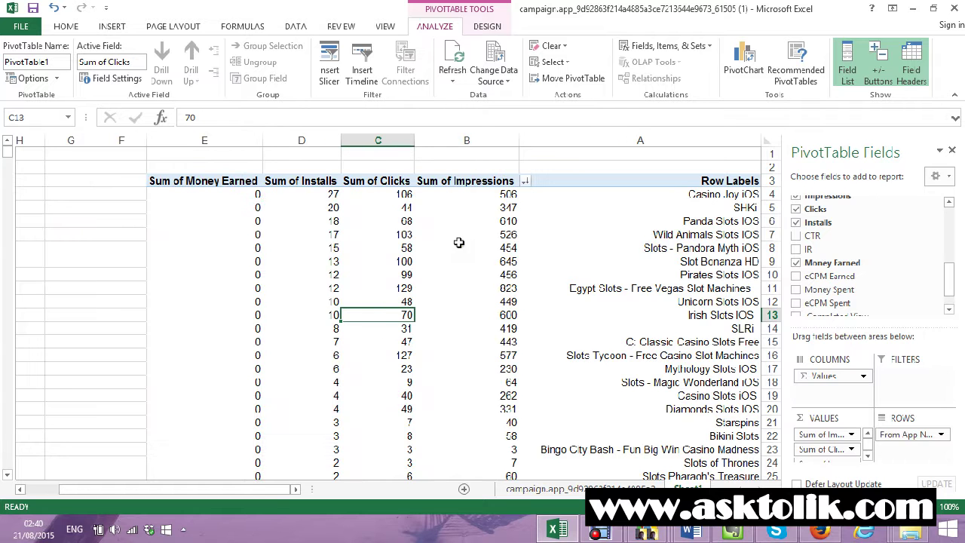
click(796, 262)
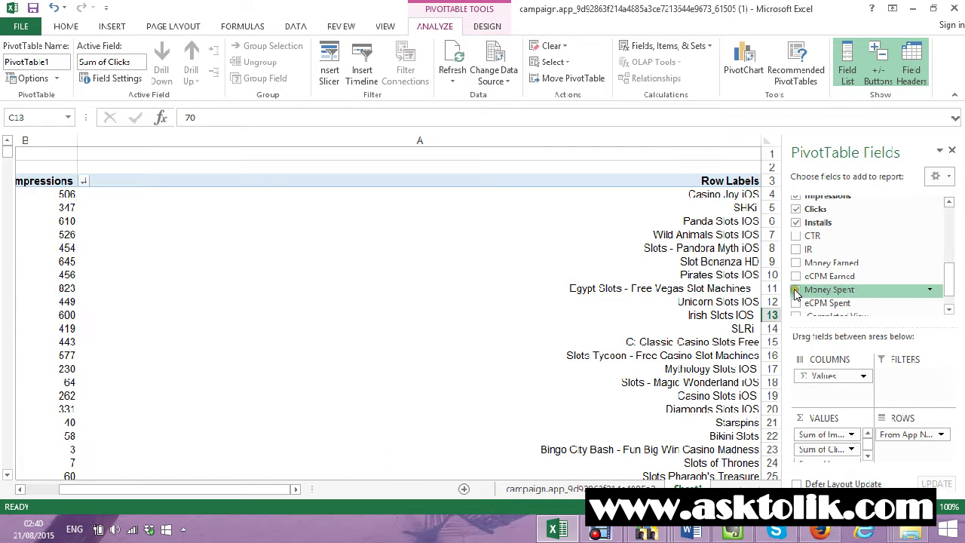
Add Sum of Money Spent per app (4.24 for Casino Joy iOS) and resize column A.
click(796, 291)
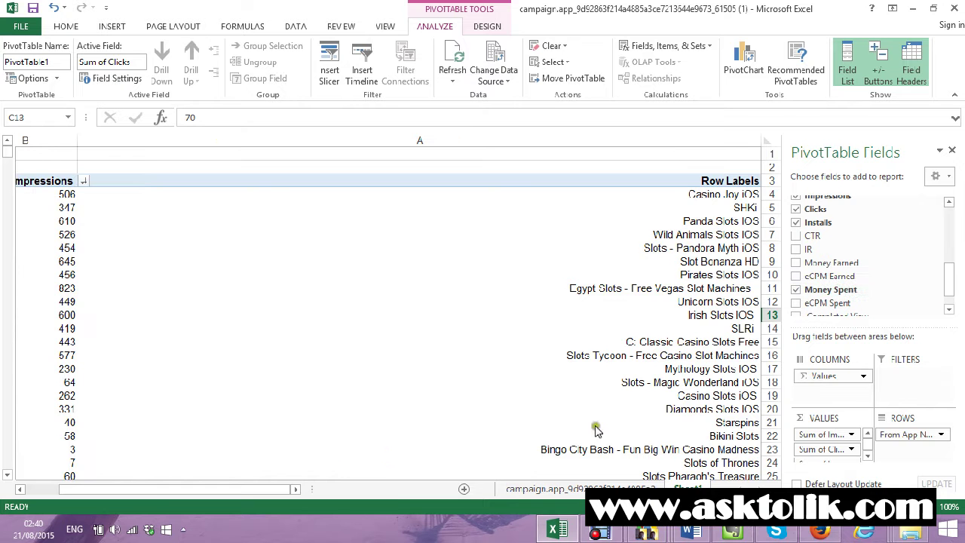
mouse_move(149, 489)
mouse_down()
mouse_move(111, 488)
mouse_move(156, 489)
mouse_up()
drag(78, 141, 559, 165)
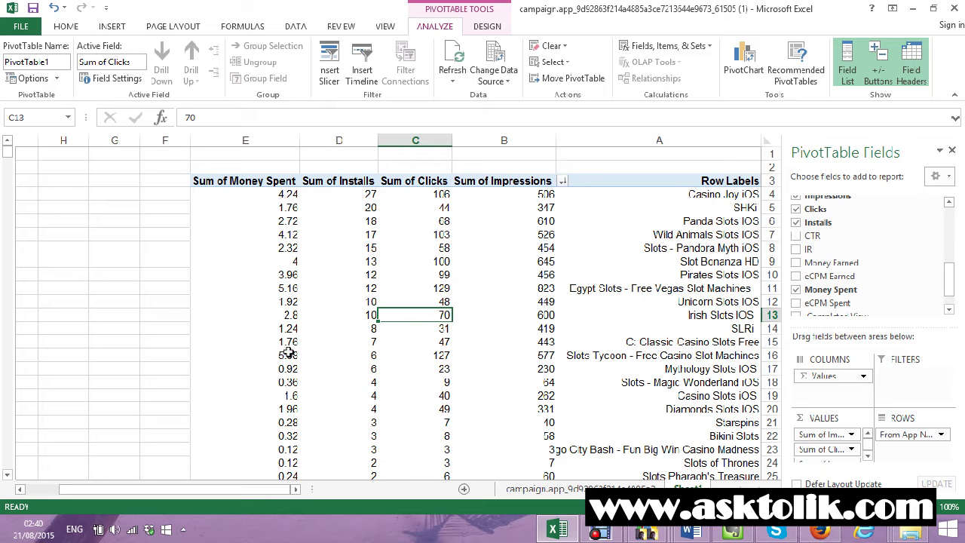
mouse_move(289, 352)
mouse_move(463, 206)
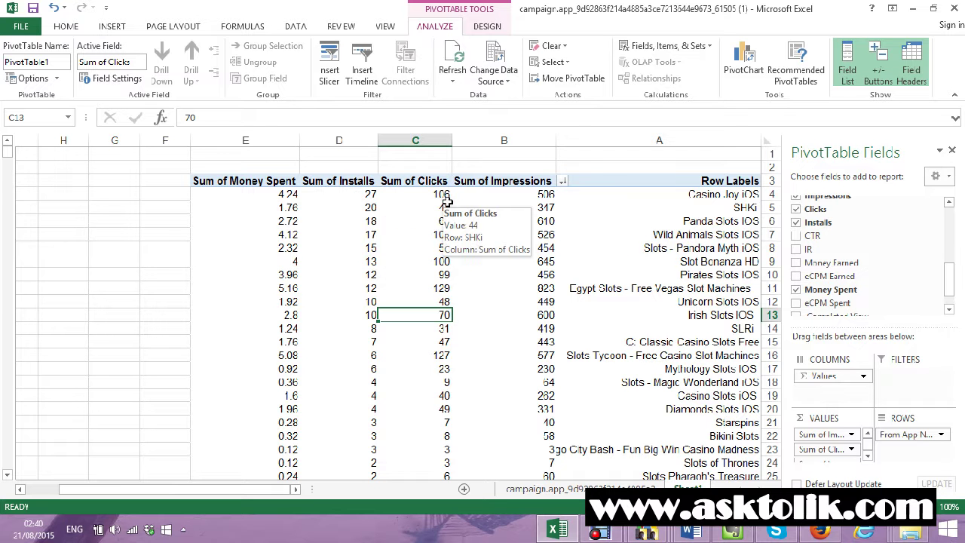
mouse_move(375, 200)
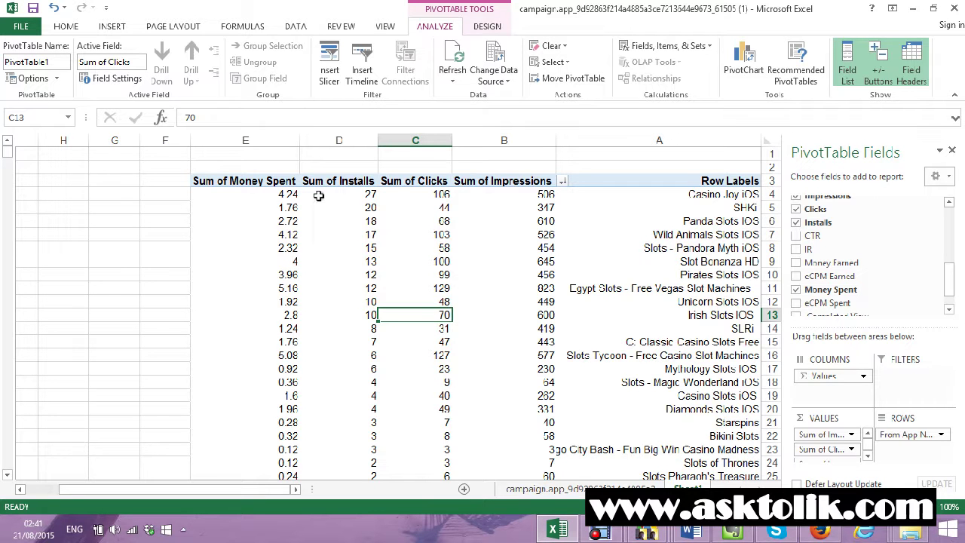
mouse_move(319, 196)
click(169, 195)
Enter =sum(e4/d4) in F4 and fill it down through the last pivot row.
double_click(351, 195)
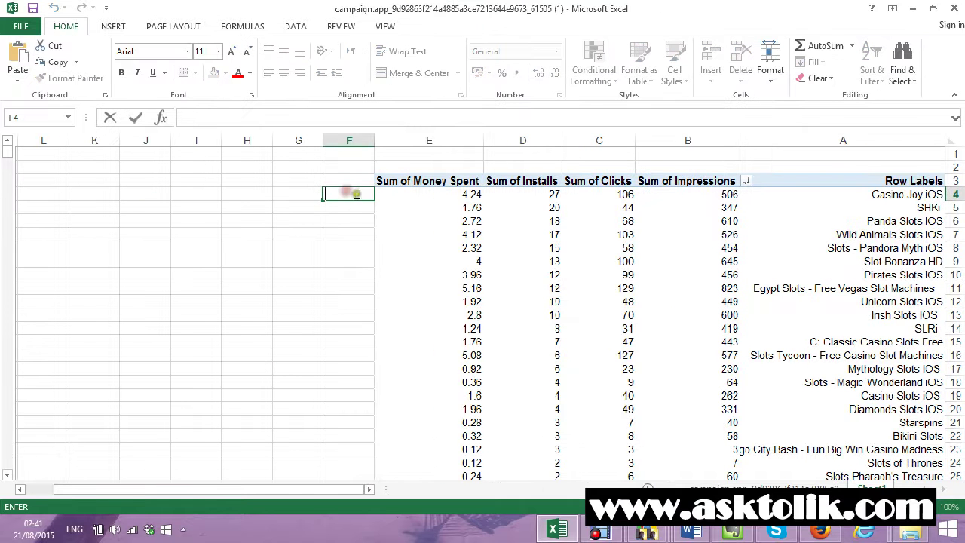
text(=sun)
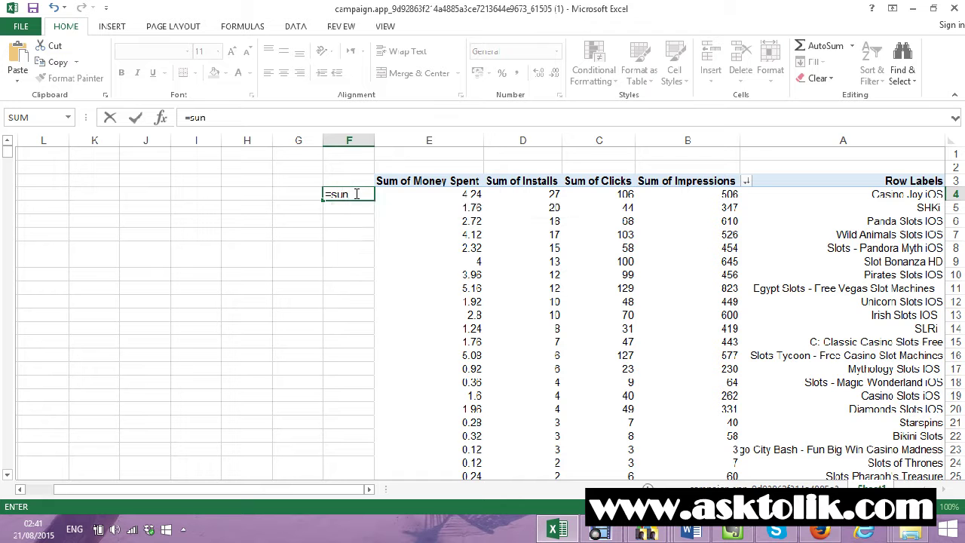
key(BackSpace)
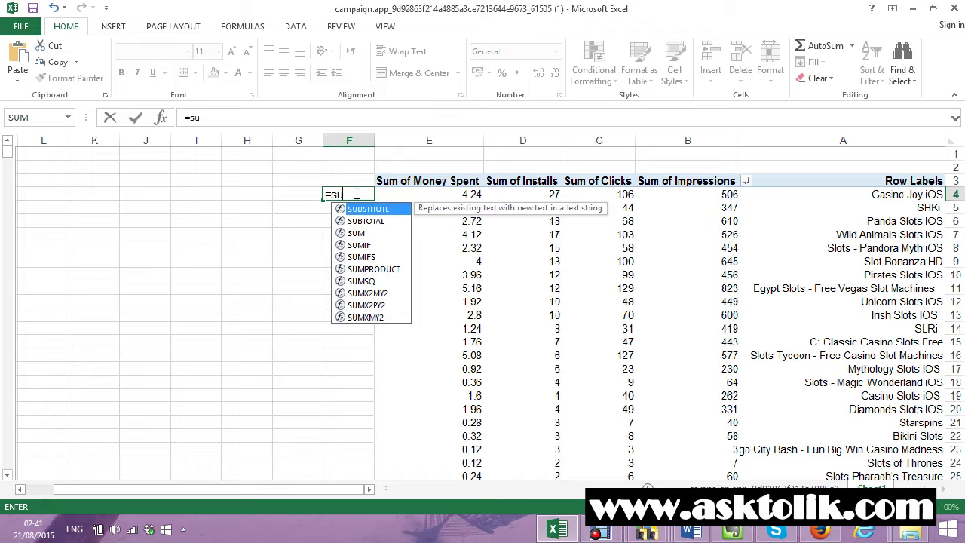
text(m()
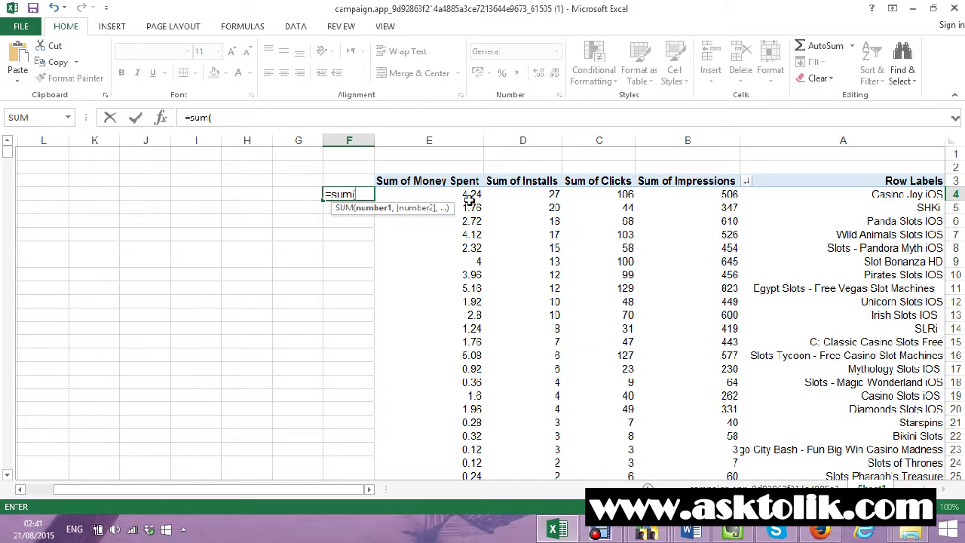
text(e4)
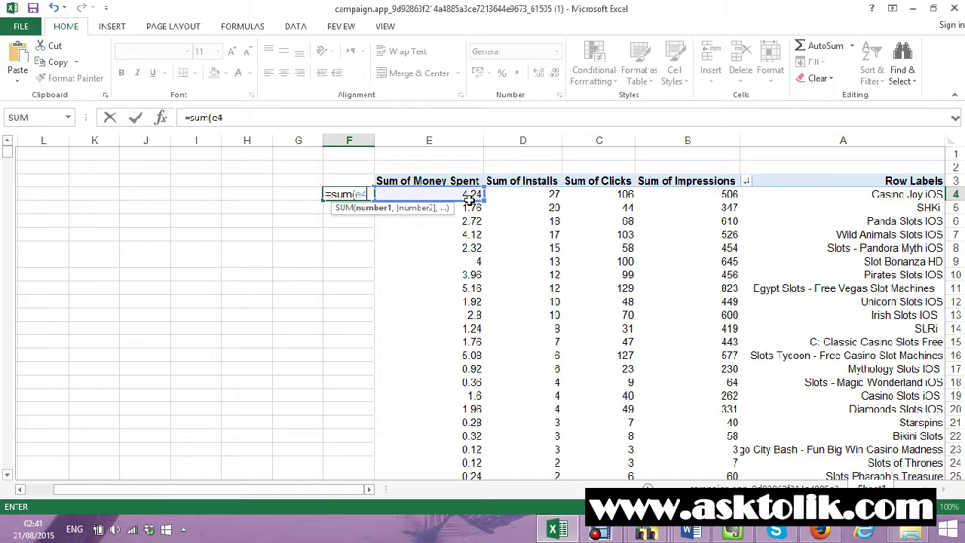
text(/d4)
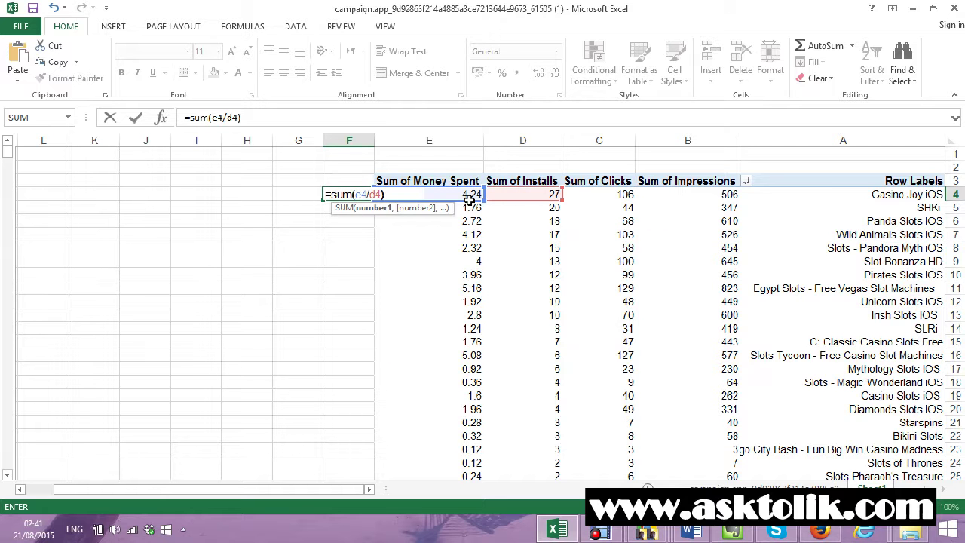
key(Return)
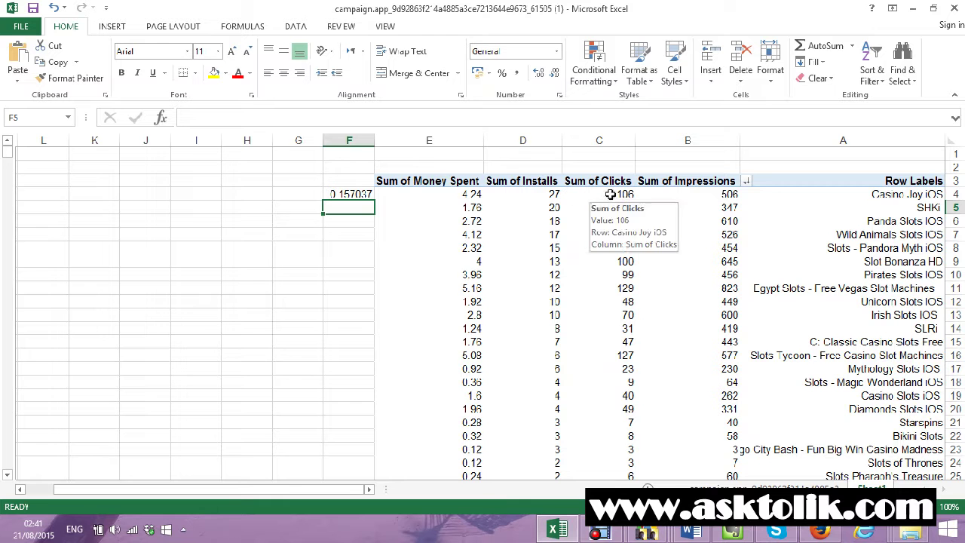
click(332, 194)
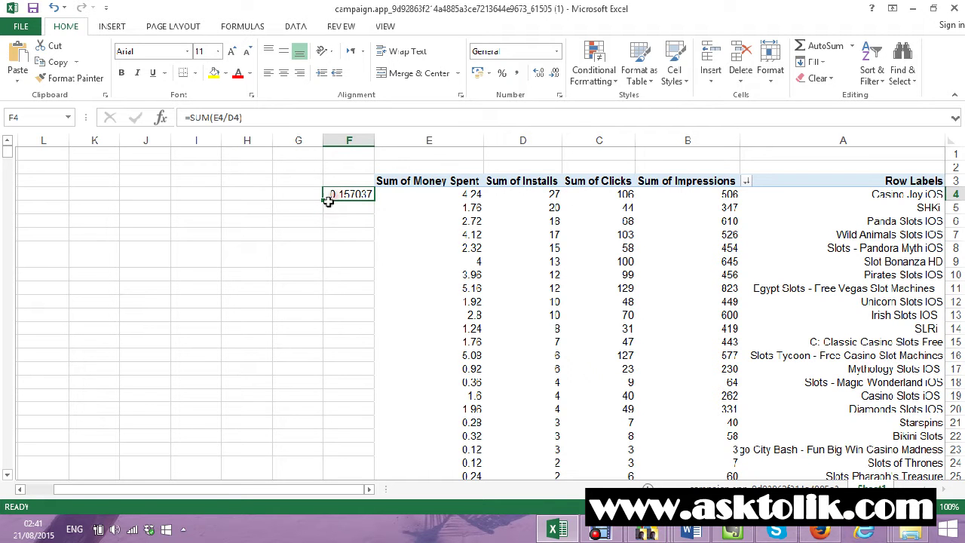
drag(324, 200, 332, 437)
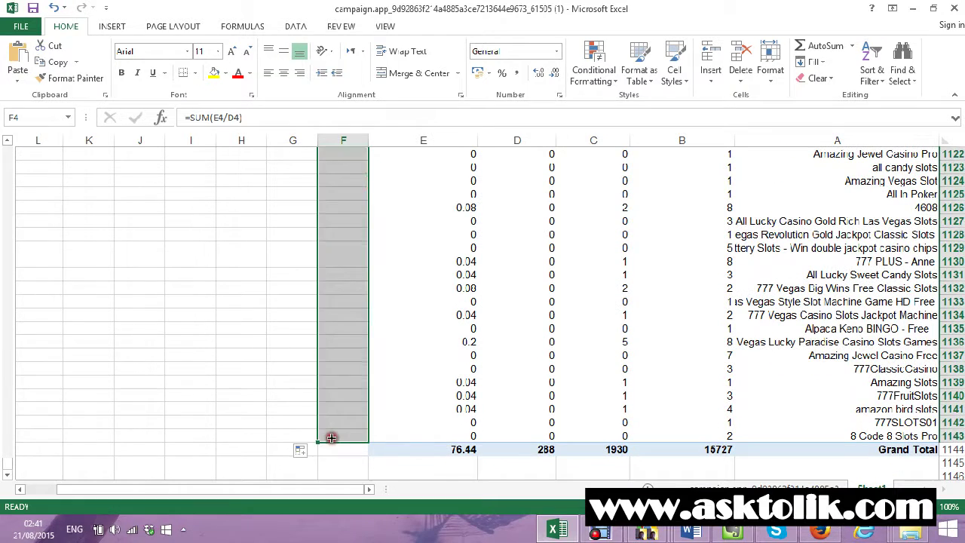
drag(11, 469, 11, 155)
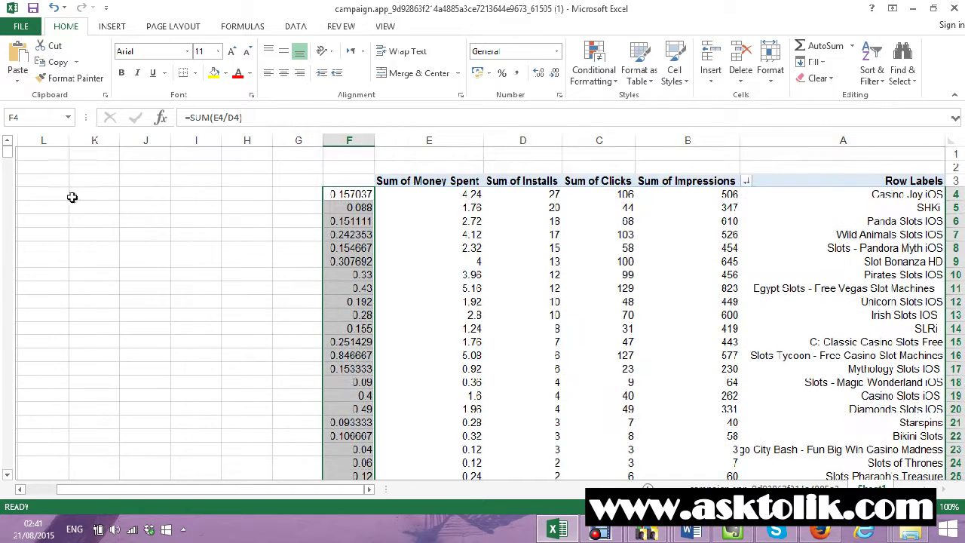
click(217, 302)
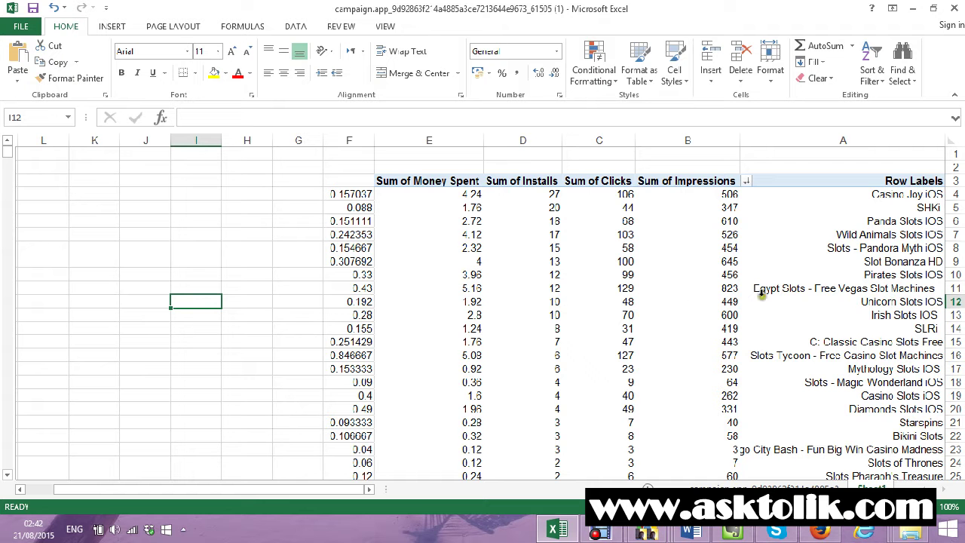
mouse_move(421, 302)
drag(346, 355, 534, 358)
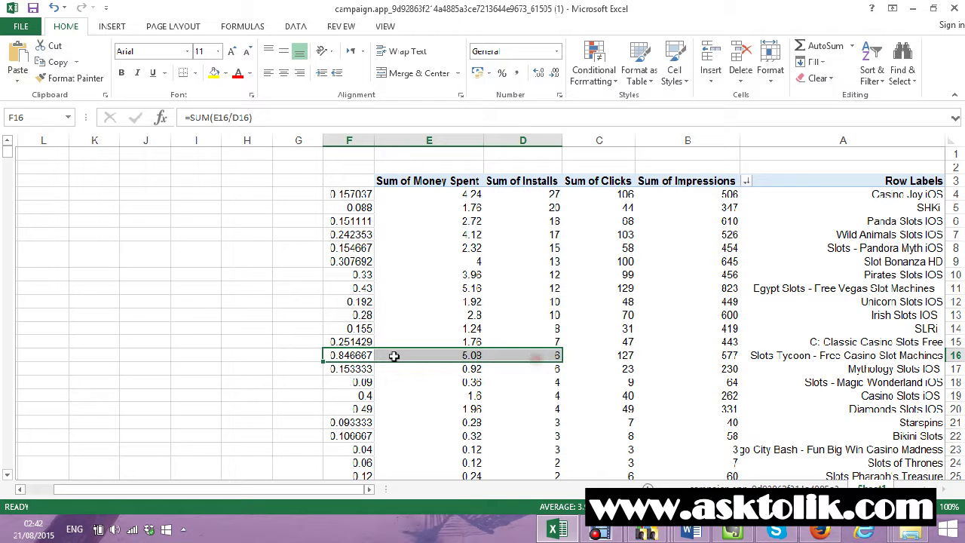
Fill the Slots Tycoon - Free Casino Slot Machines app name yellow.
click(352, 358)
click(846, 359)
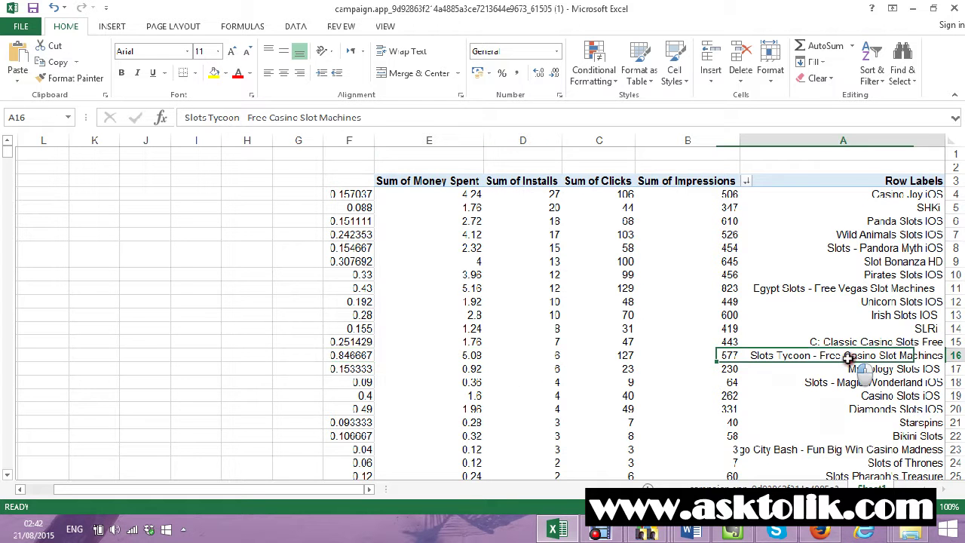
click(215, 73)
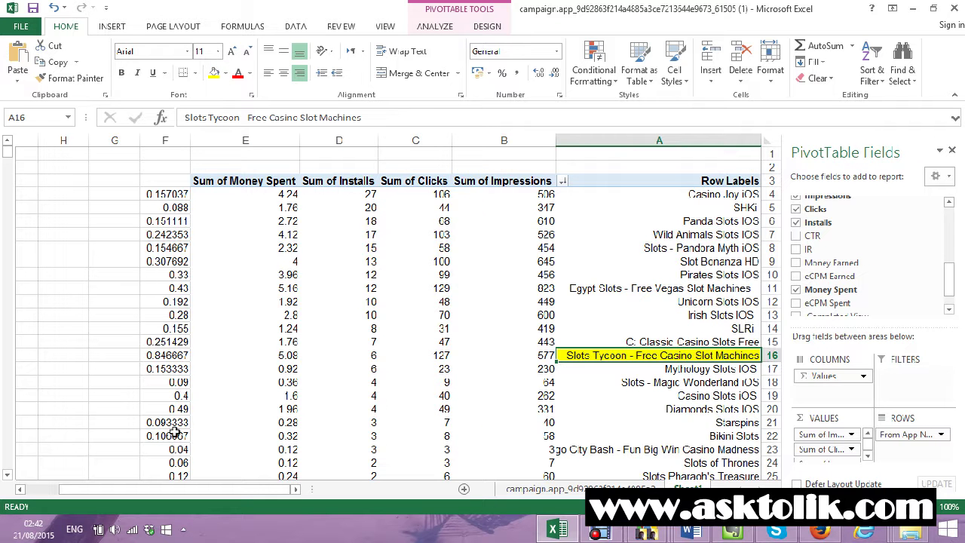
Fill the 0.68 spend-per-install cell for Slots - Resort iOS yellow.
scroll(178, 430, down, 1)
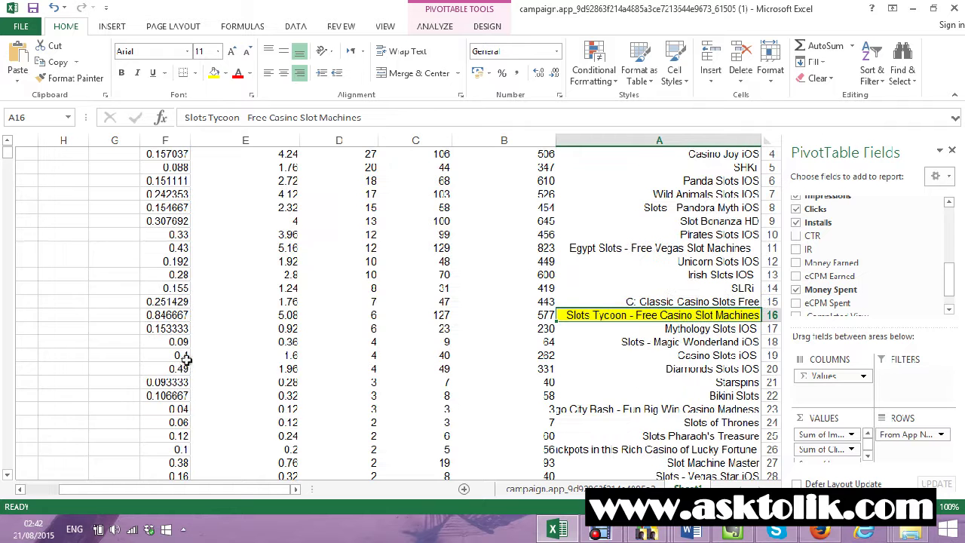
scroll(187, 362, down, 1)
scroll(196, 376, down, 2)
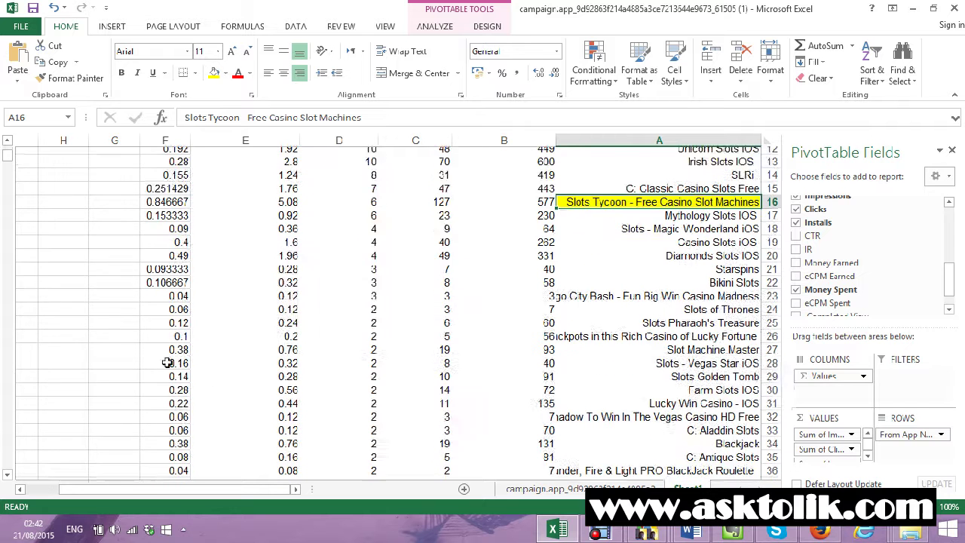
scroll(179, 370, down, 2)
scroll(179, 370, down, 1)
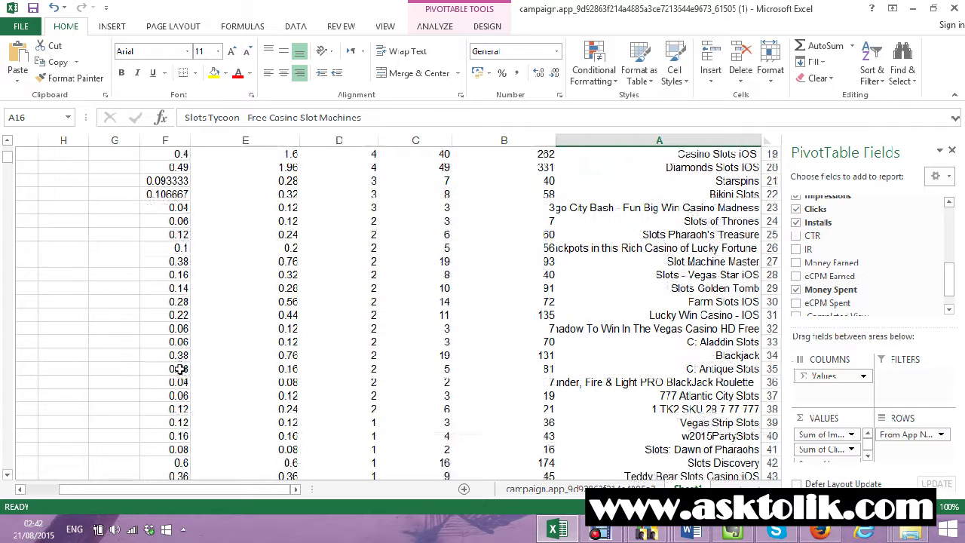
scroll(170, 366, down, 4)
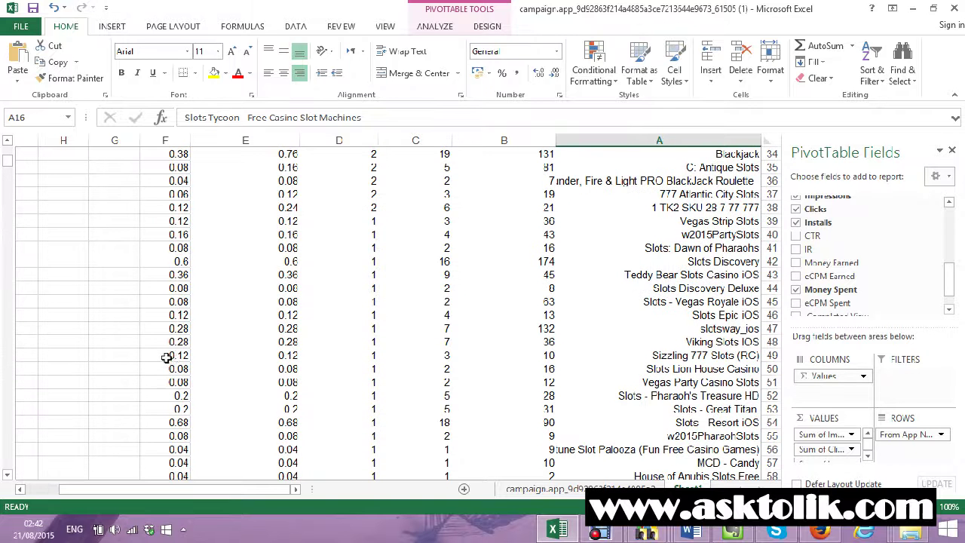
scroll(168, 357, down, 2)
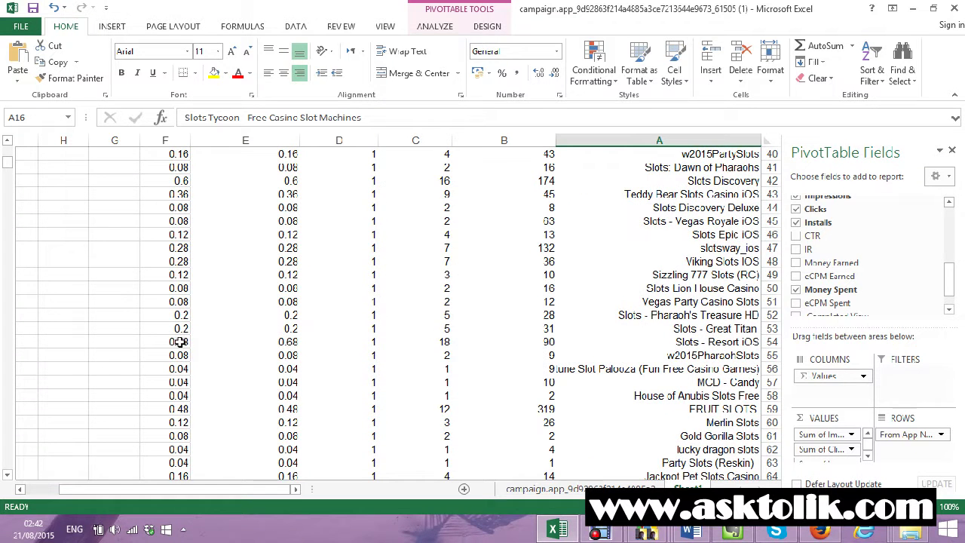
click(173, 342)
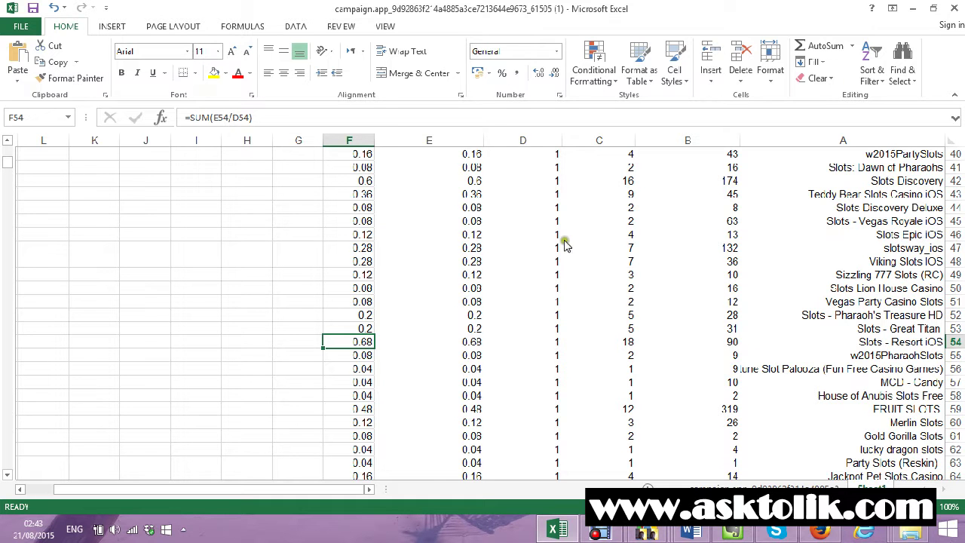
click(214, 73)
Fill the Slots - Resort iOS app name yellow and scroll back to the top.
scroll(264, 276, down, 2)
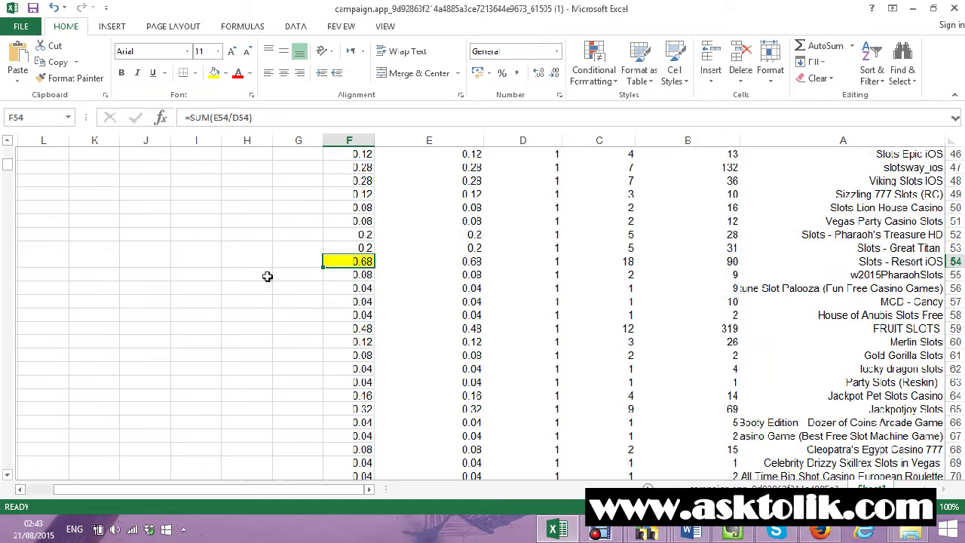
scroll(319, 295, up, 1)
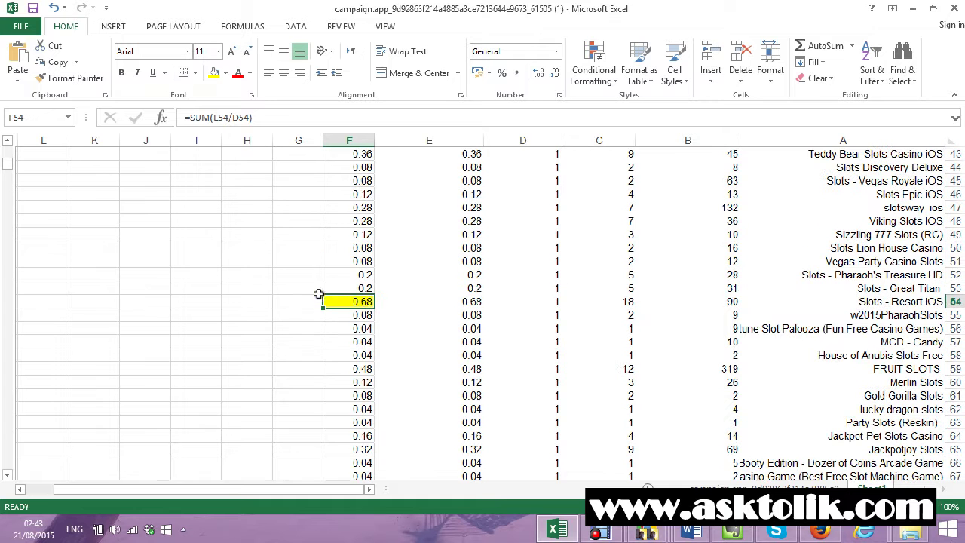
click(226, 73)
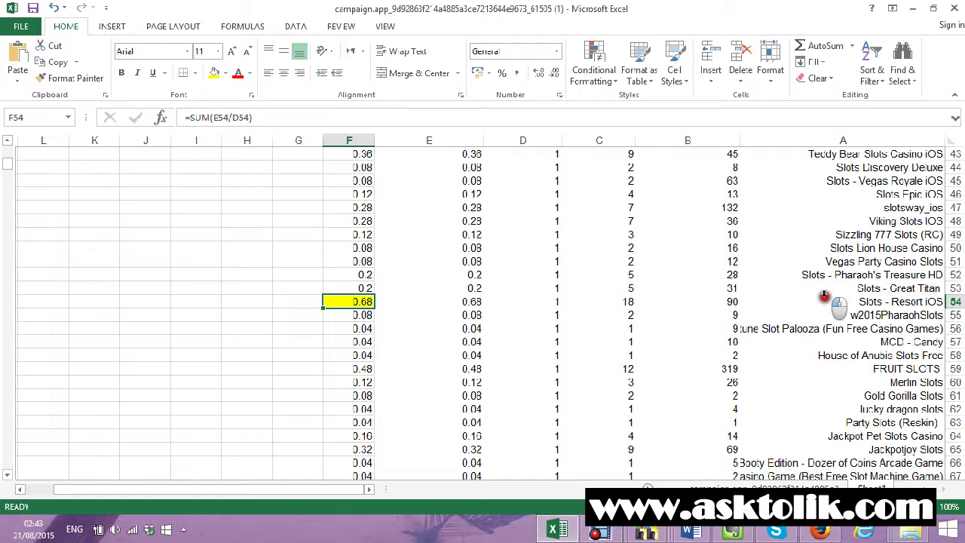
click(831, 301)
click(832, 301)
click(214, 74)
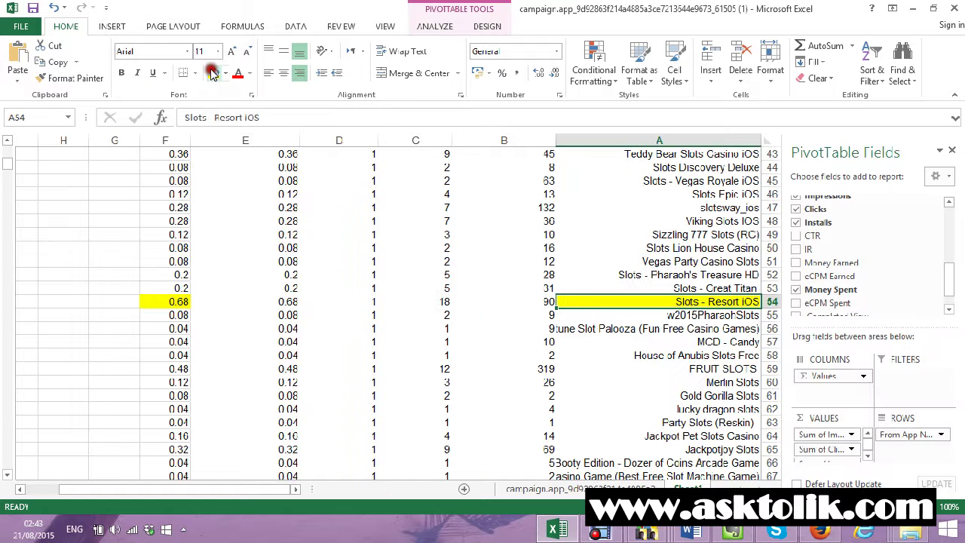
scroll(137, 333, down, 2)
scroll(137, 333, down, 3)
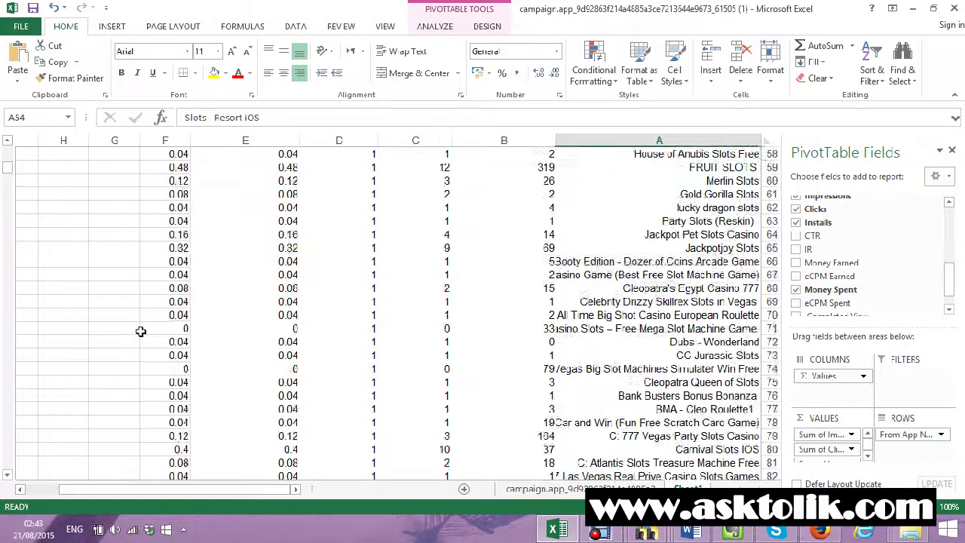
scroll(140, 331, down, 3)
scroll(141, 330, down, 4)
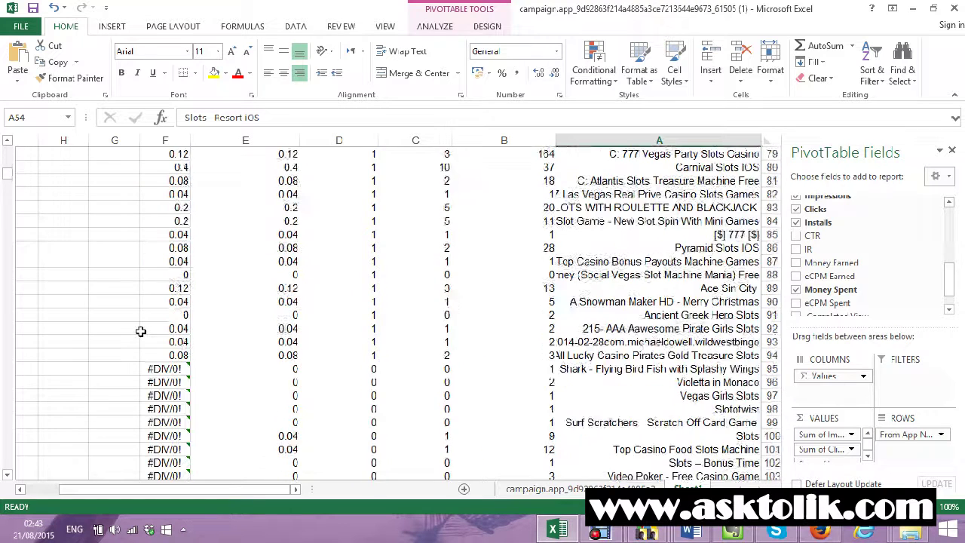
scroll(140, 331, down, 4)
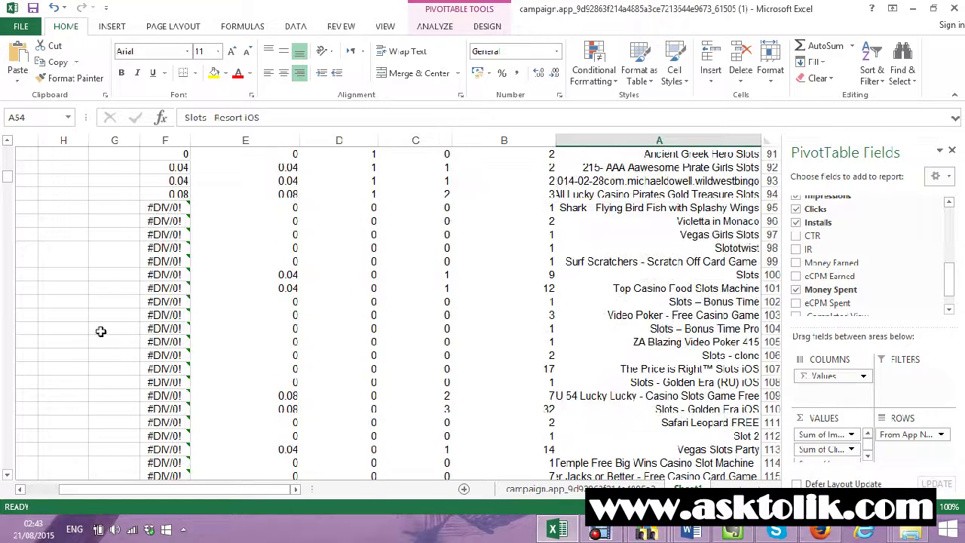
scroll(343, 343, up, 3)
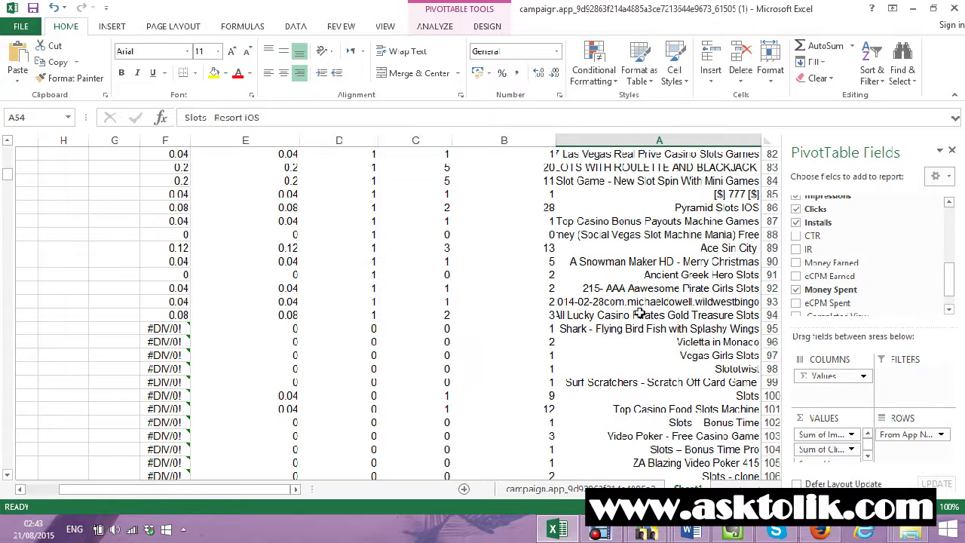
scroll(165, 371, down, 7)
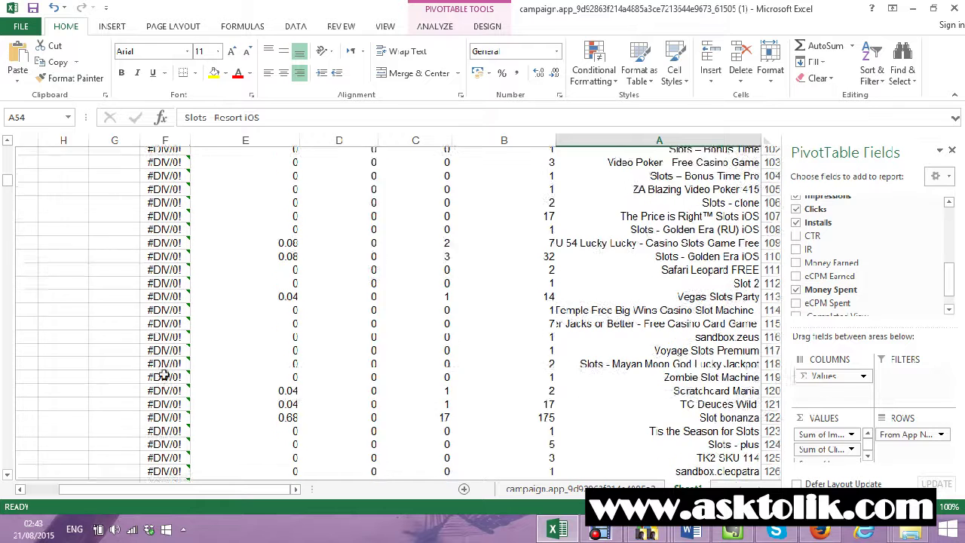
scroll(258, 355, up, 20)
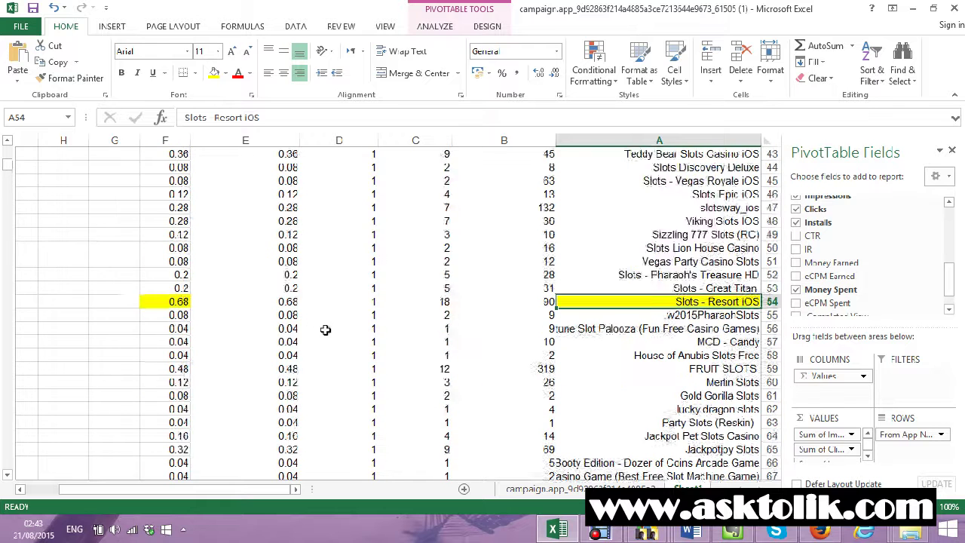
scroll(360, 285, up, 10)
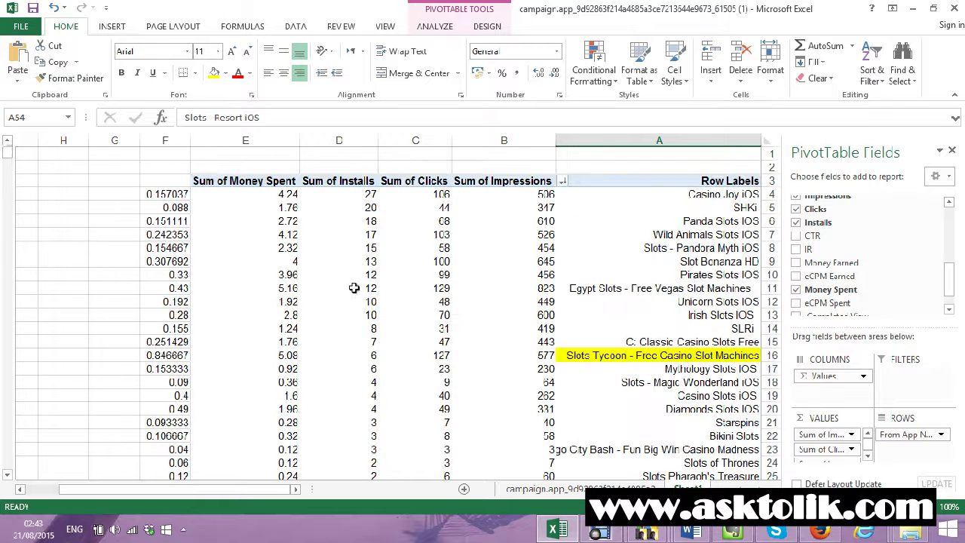
right_click(537, 195)
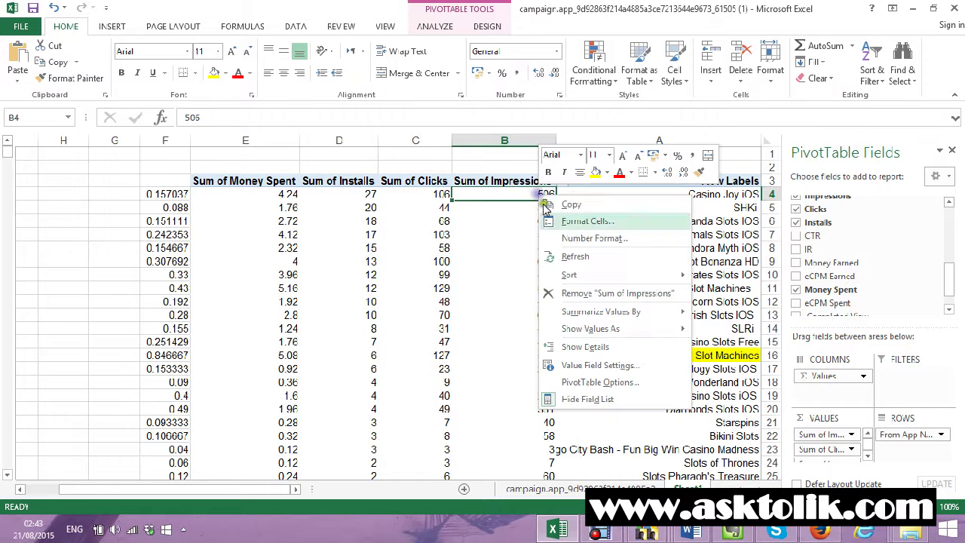
mouse_move(596, 278)
click(756, 293)
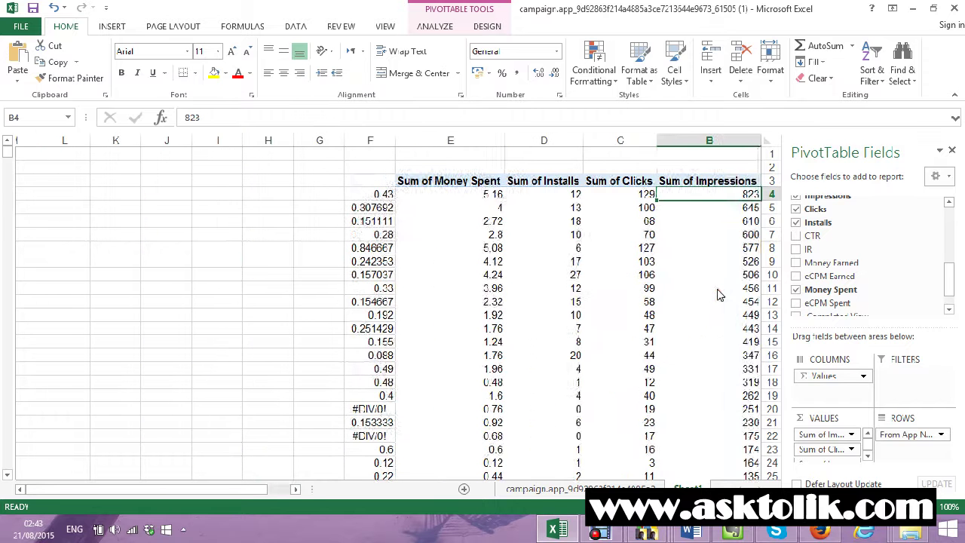
scroll(452, 337, down, 1)
scroll(452, 337, down, 1)
scroll(287, 468, up, 1)
drag(249, 489, 291, 491)
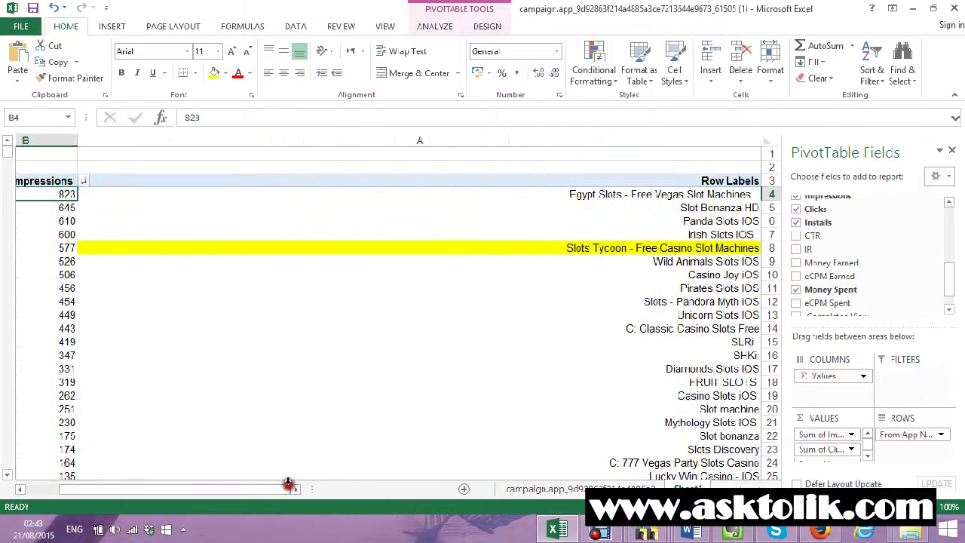
drag(79, 151, 551, 167)
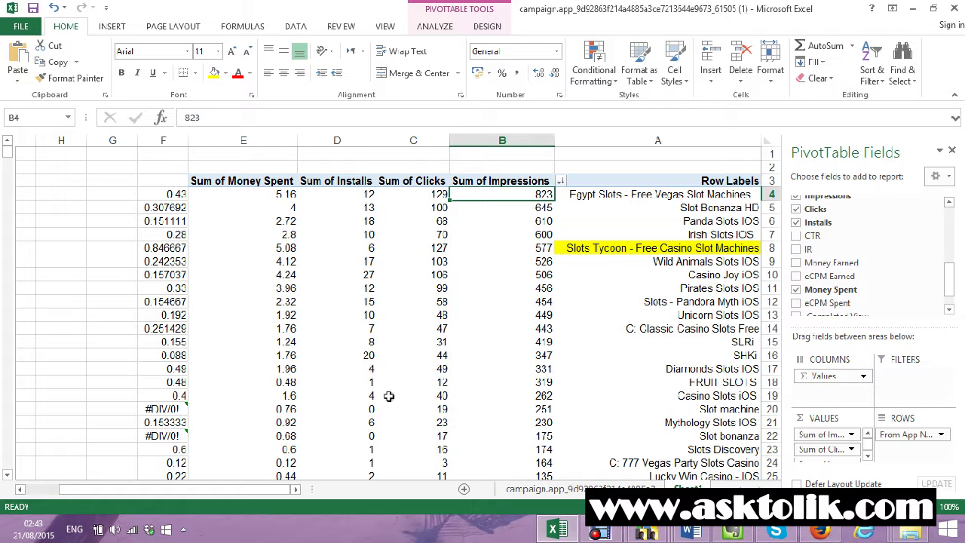
click(180, 370)
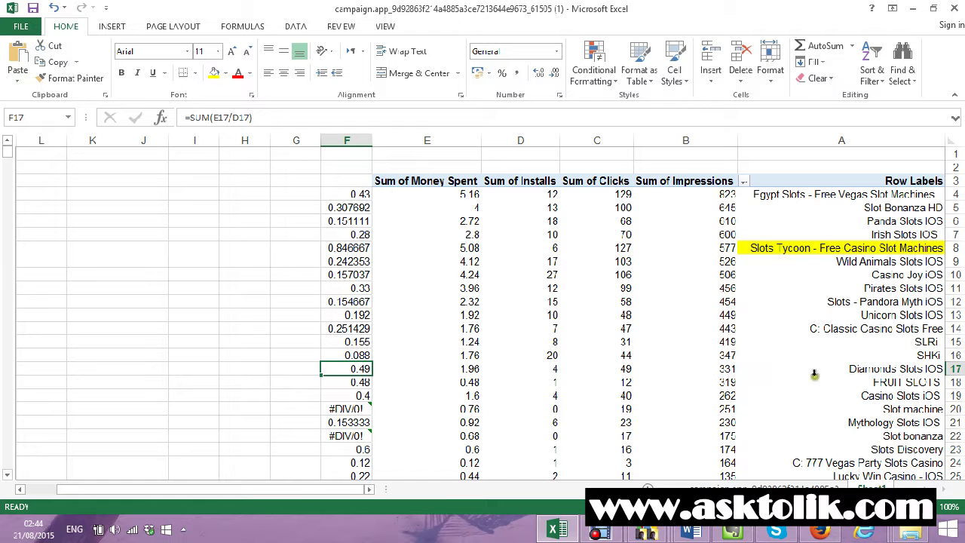
Fill the Diamonds Slots IOS, FRUIT SLOTS and Slots Discovery app names yellow.
click(846, 372)
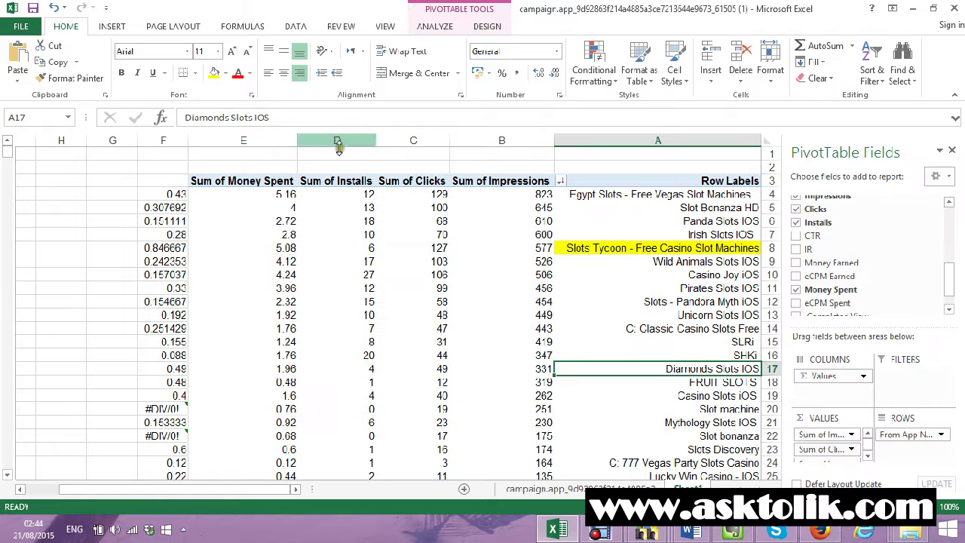
click(215, 73)
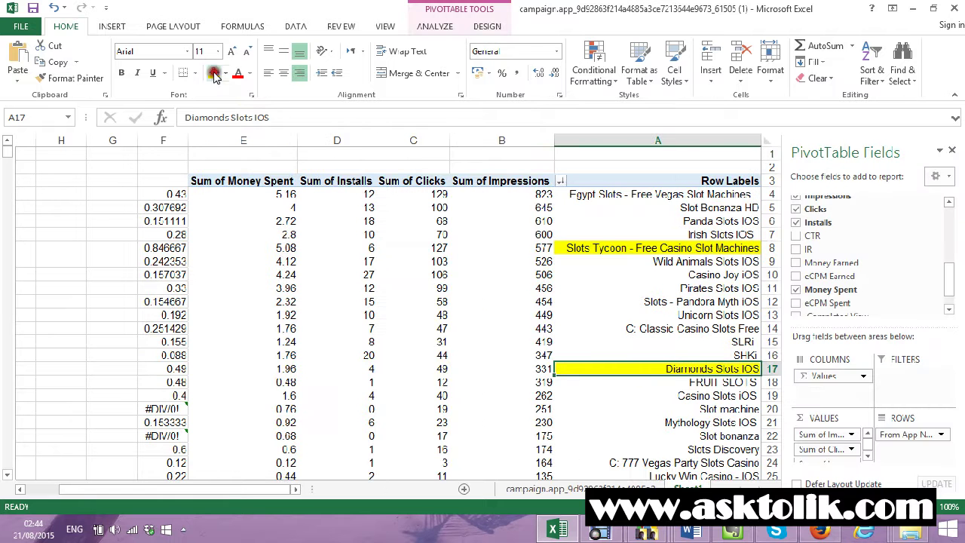
click(649, 382)
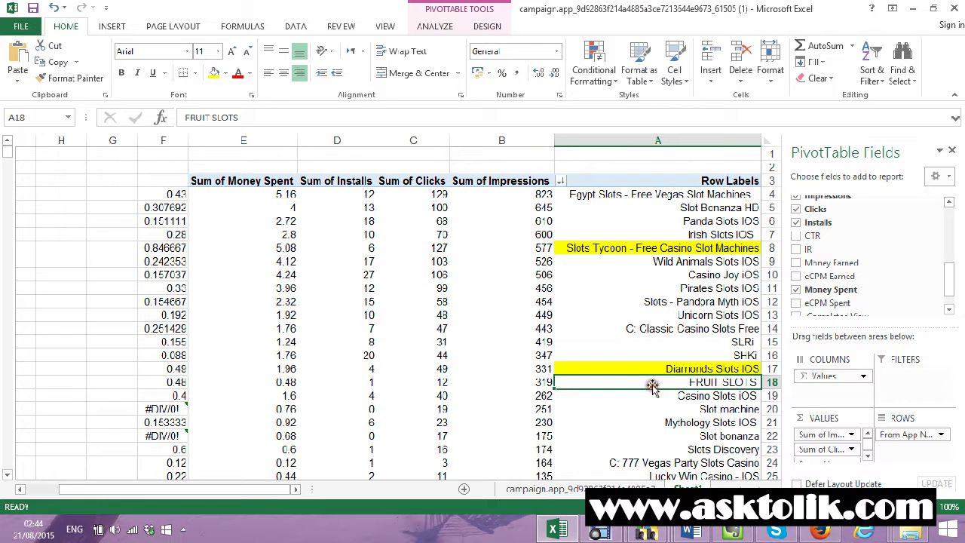
click(215, 73)
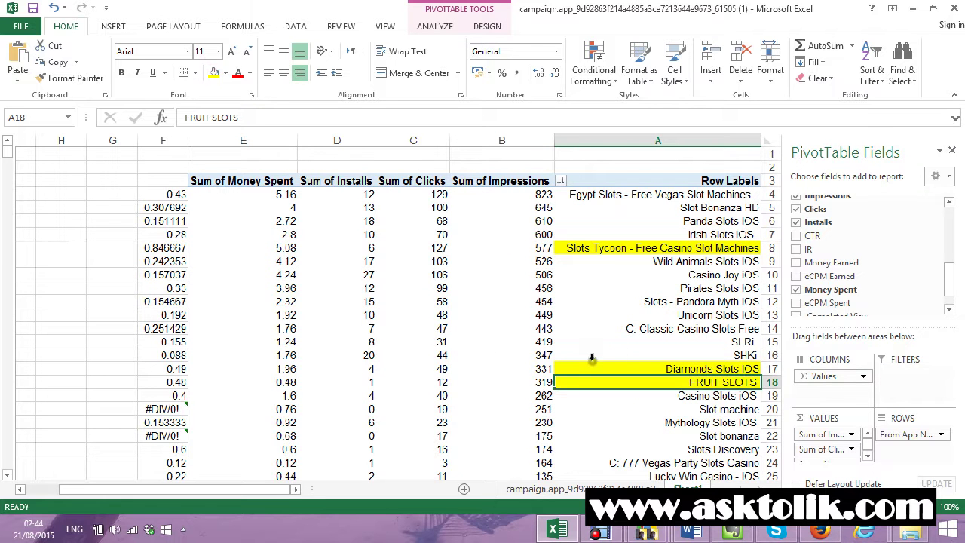
scroll(648, 354, down, 2)
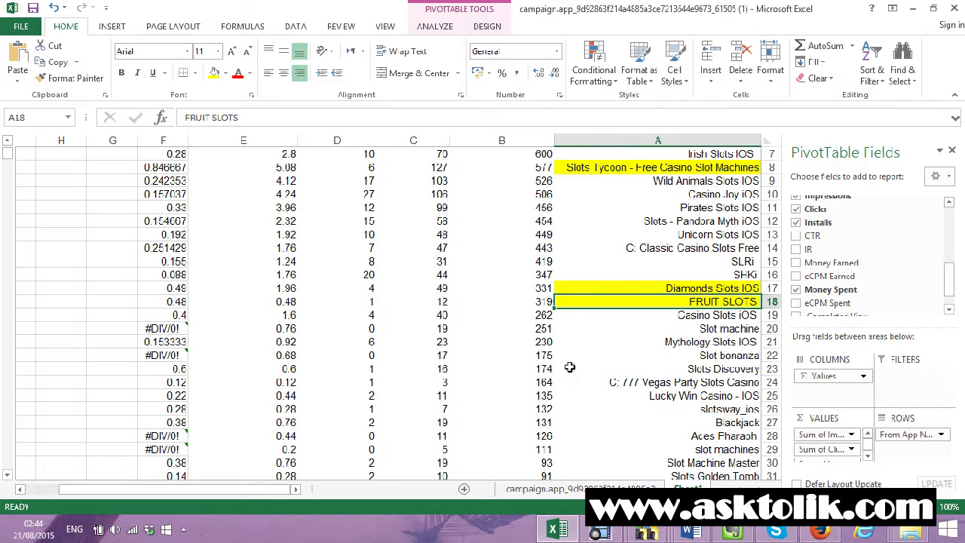
click(673, 368)
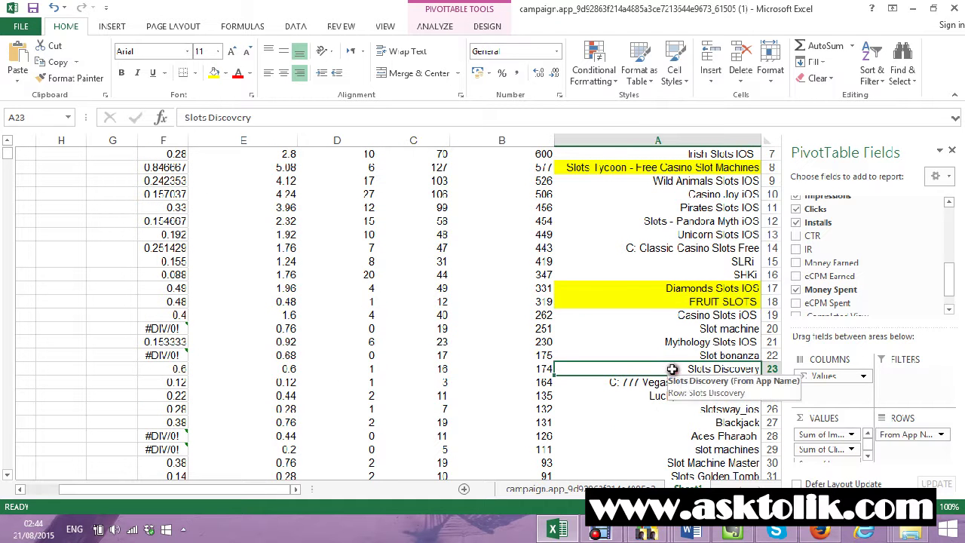
click(214, 72)
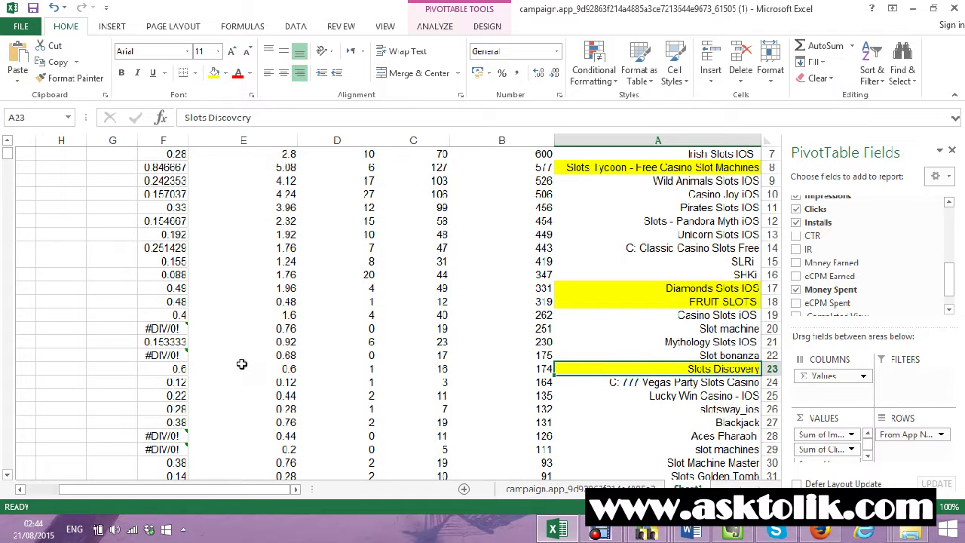
Fill the Blackjack and Aces Pharaoh app names yellow.
scroll(241, 364, down, 1)
scroll(494, 441, down, 1)
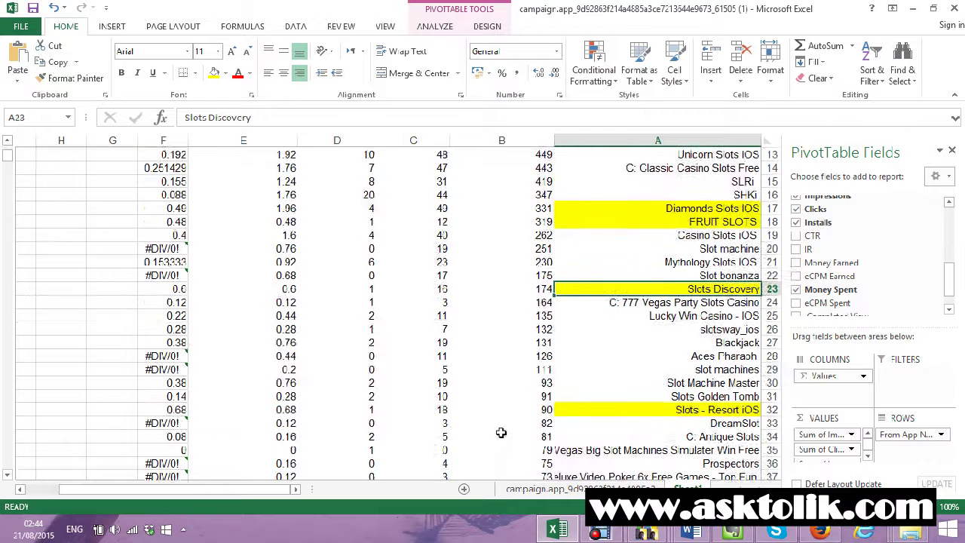
scroll(192, 419, down, 1)
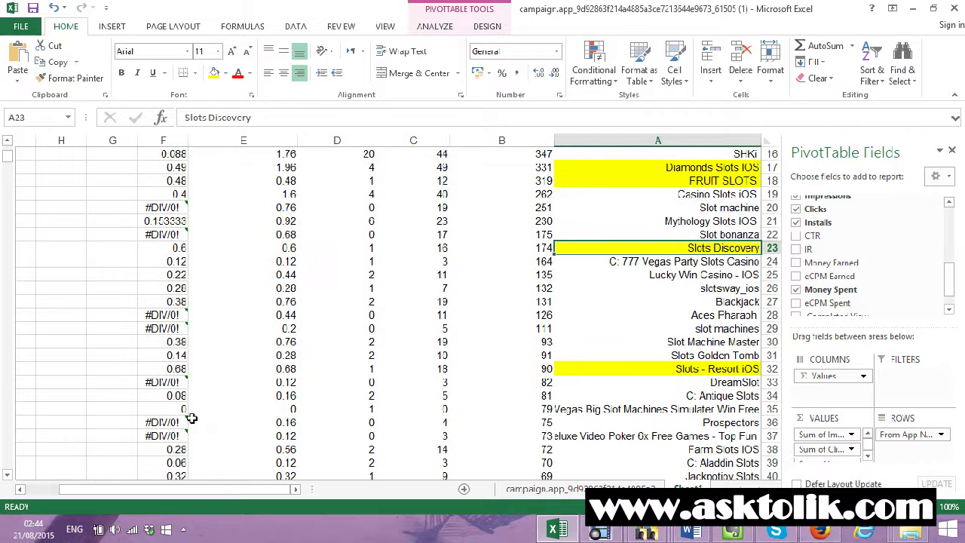
click(705, 302)
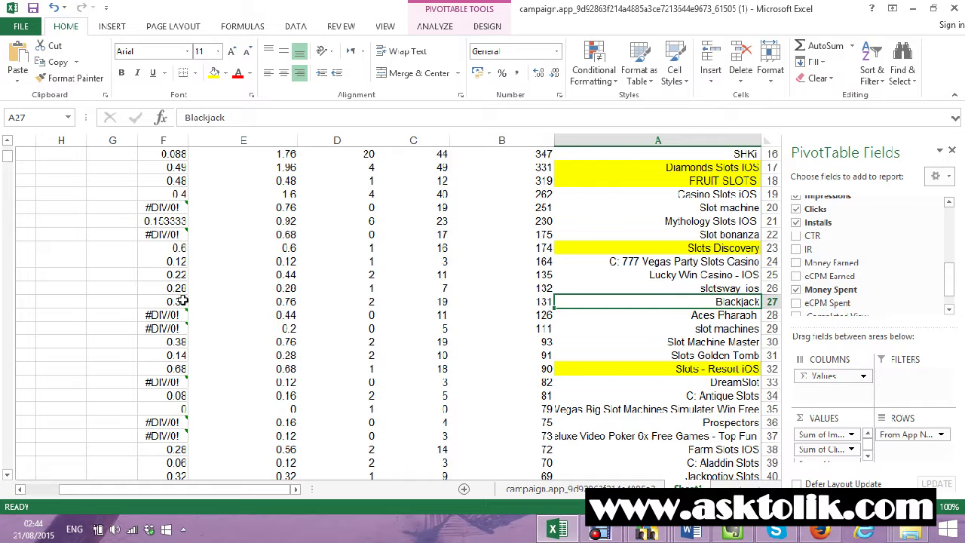
click(213, 73)
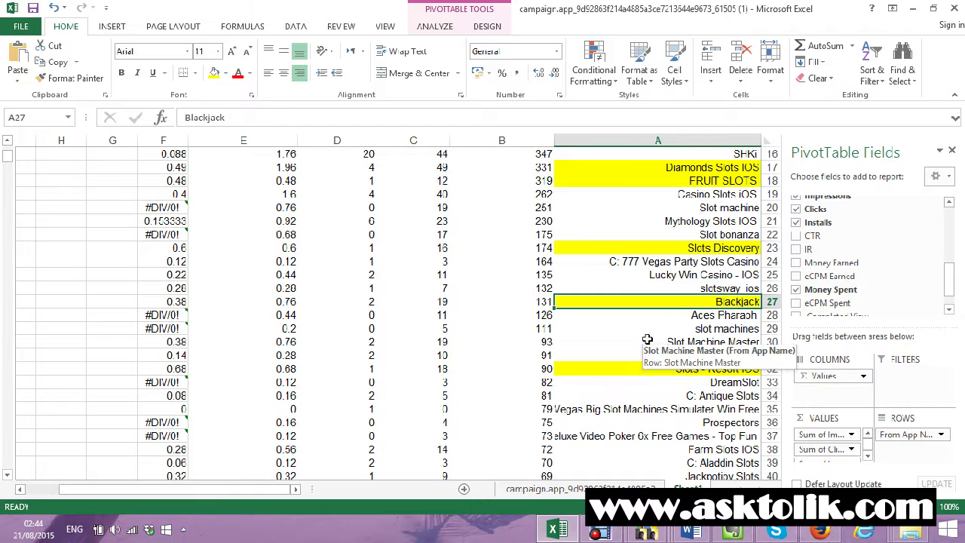
click(688, 316)
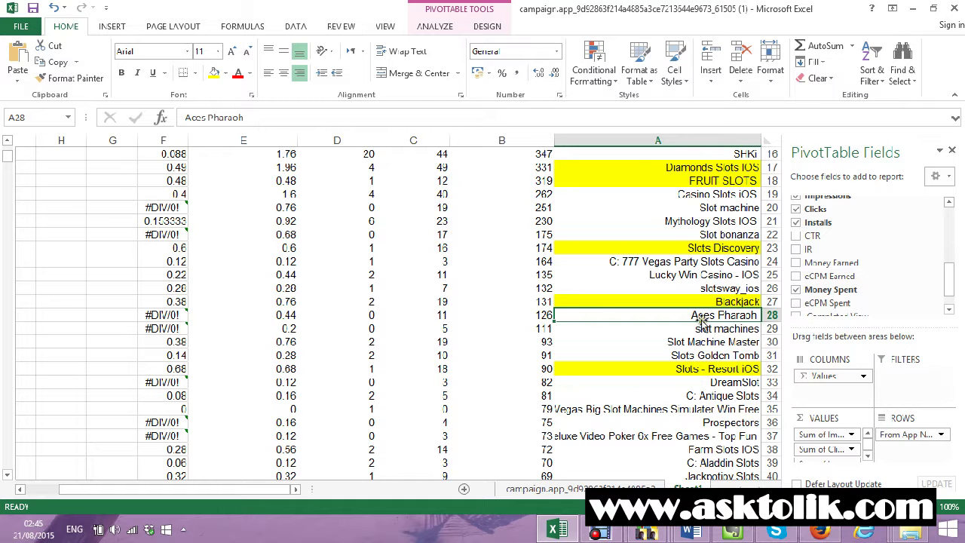
click(214, 73)
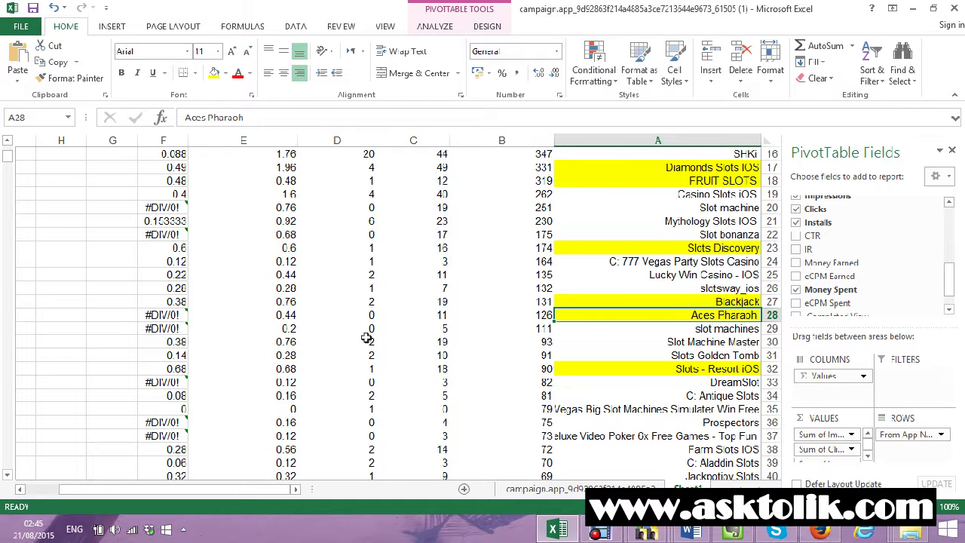
Fill the slot machines, Slot machine and Slot bonanza app names yellow.
click(668, 331)
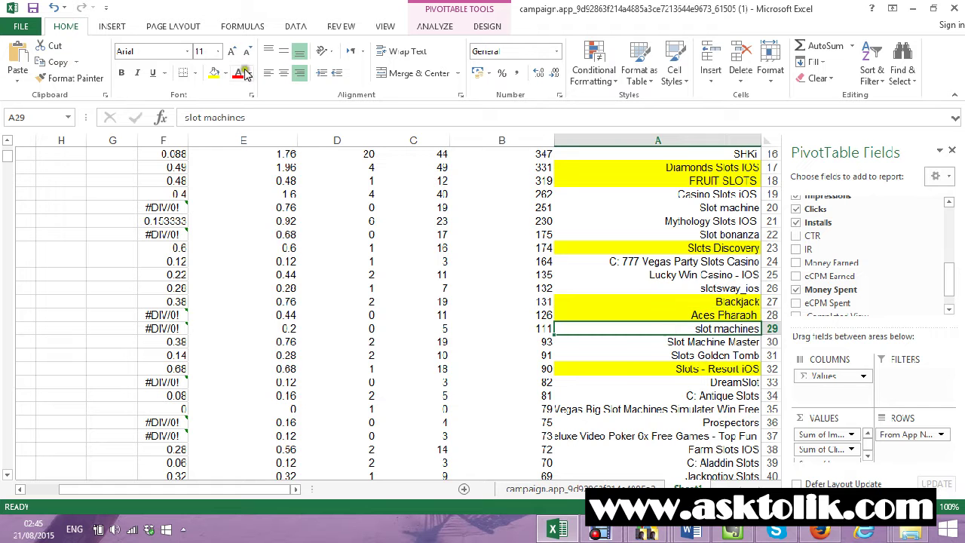
click(213, 73)
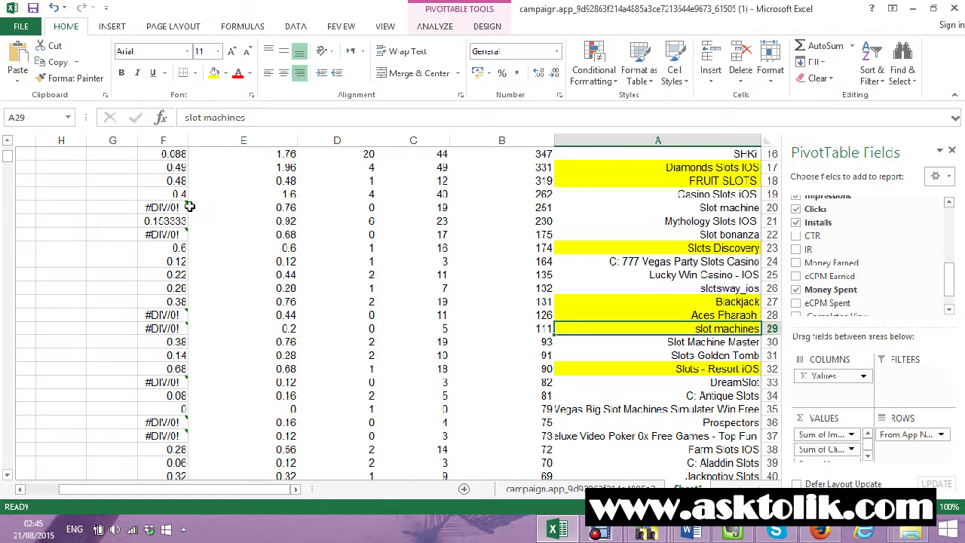
click(574, 207)
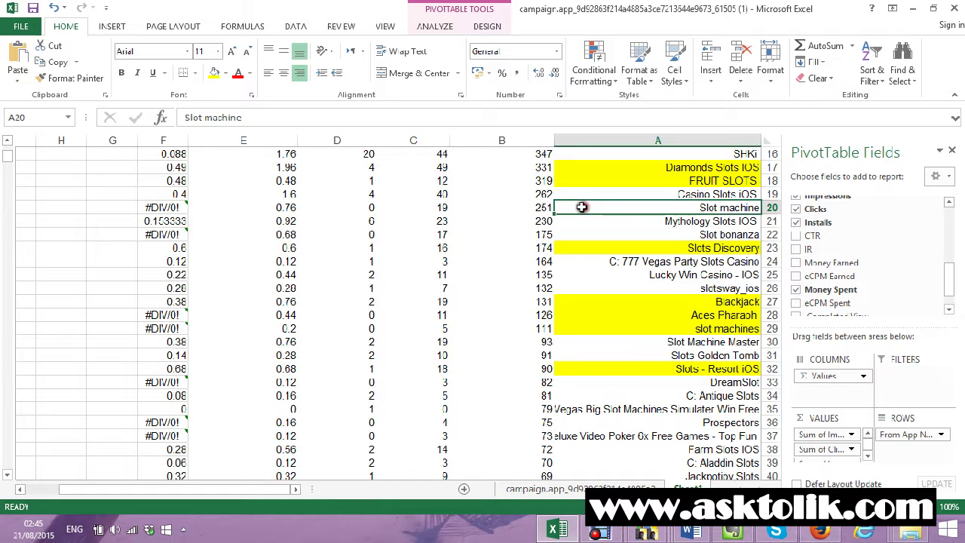
click(215, 73)
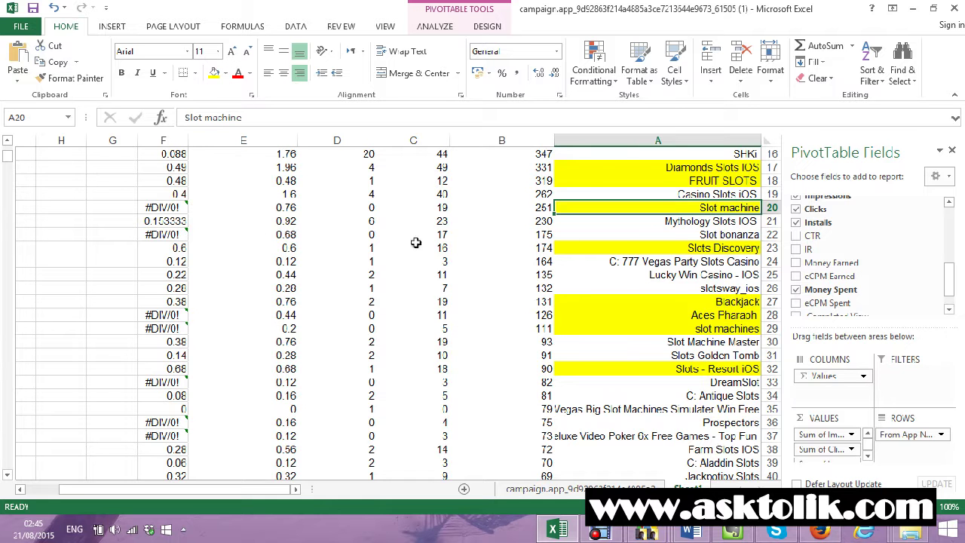
click(635, 237)
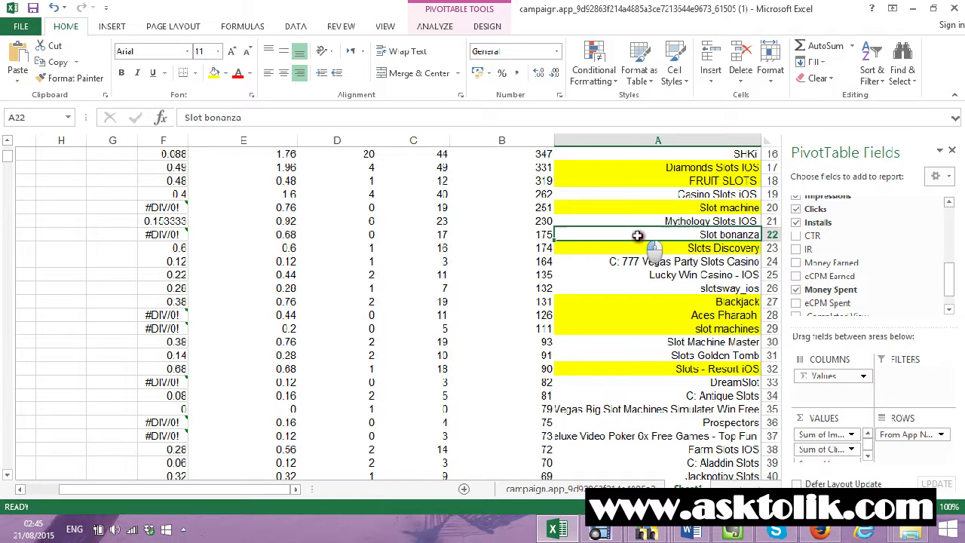
click(213, 75)
scroll(312, 189, up, 3)
scroll(303, 234, down, 4)
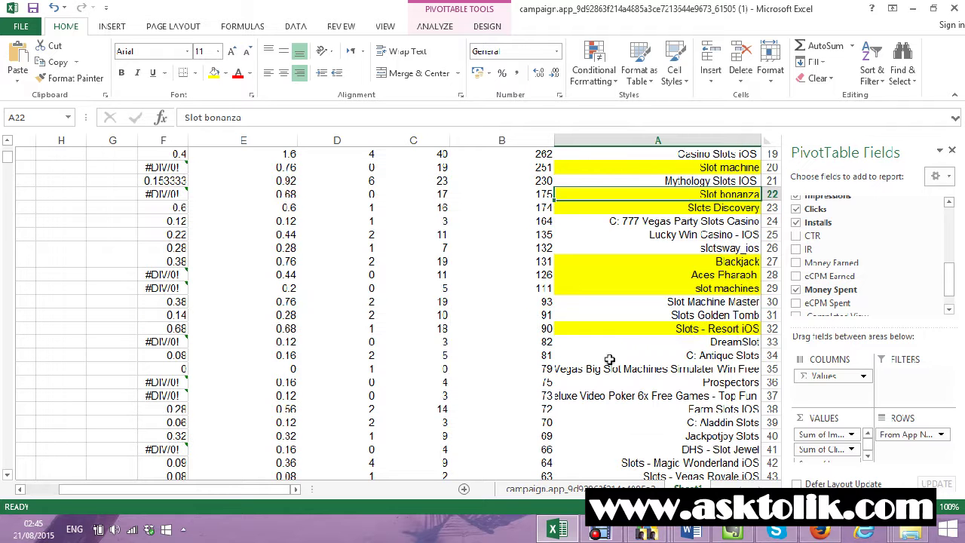
Fill DreamSlot, Prospectors and the video poker app below it yellow.
click(676, 344)
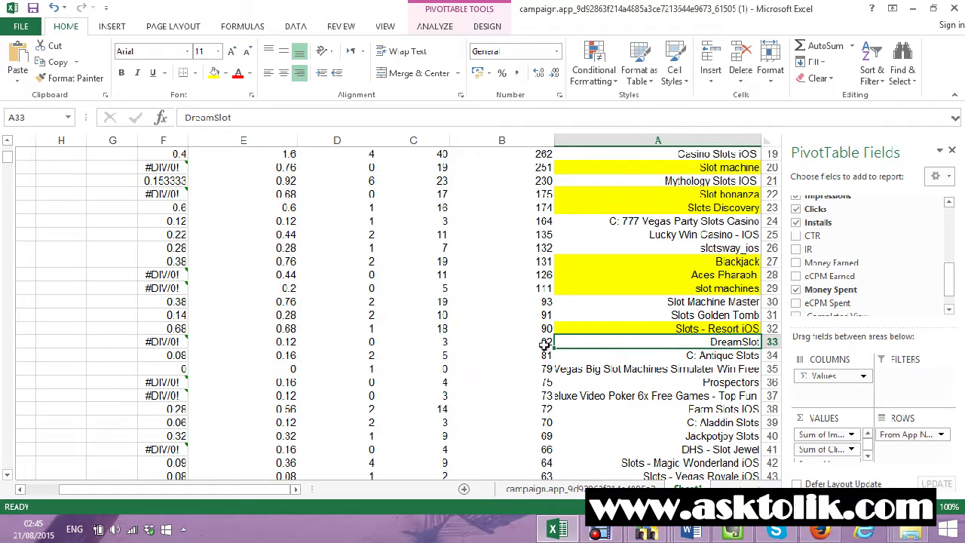
click(214, 74)
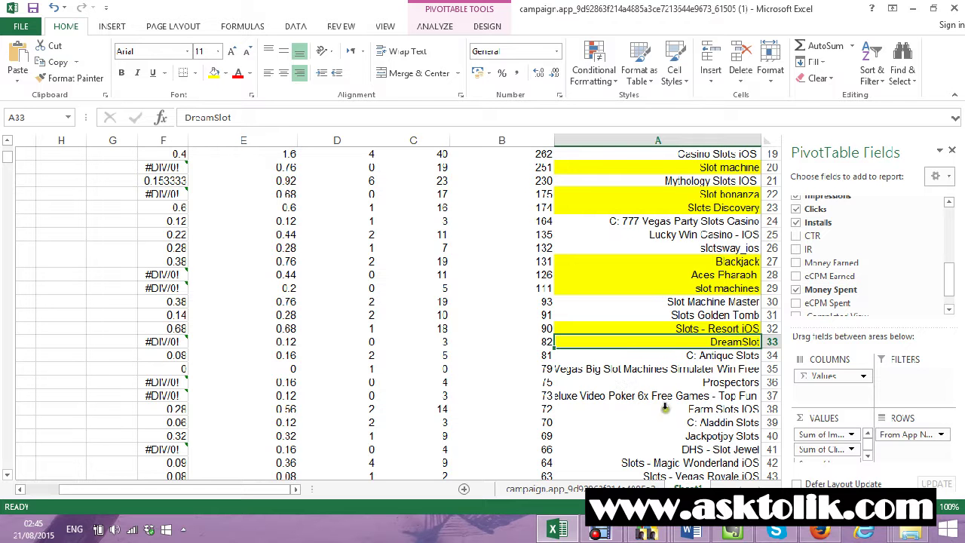
drag(715, 384, 715, 395)
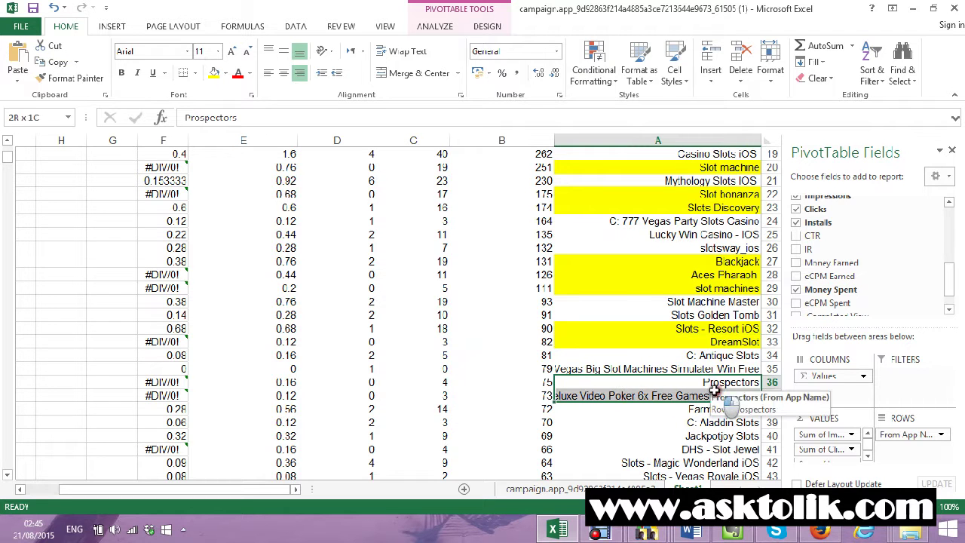
click(215, 73)
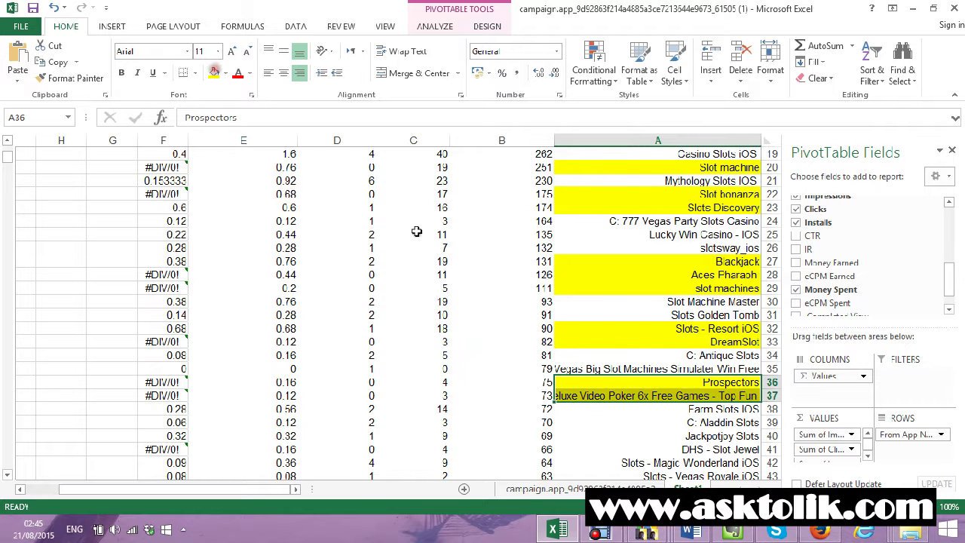
scroll(493, 271, down, 2)
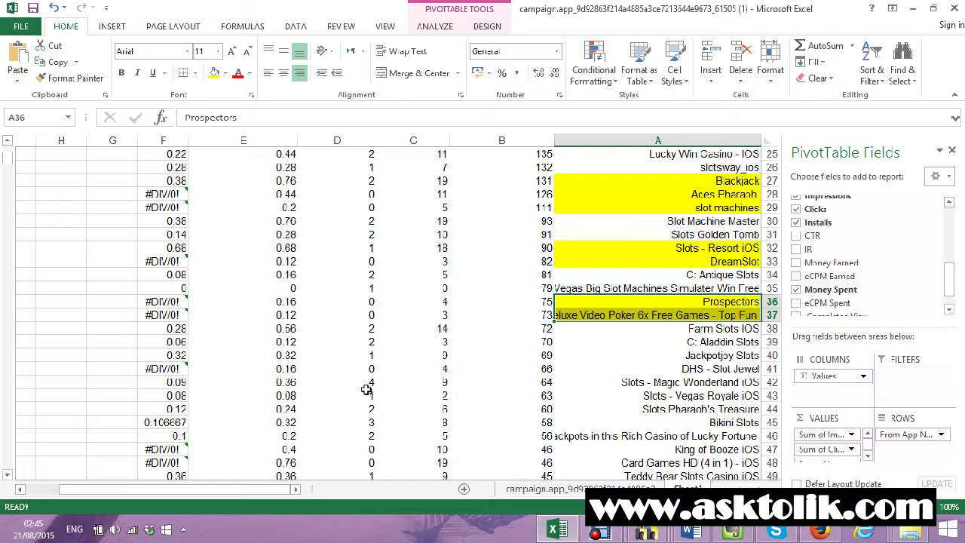
Fill DHS - Slot Jewel, King of Booze iOS and Card Games HD yellow.
click(675, 369)
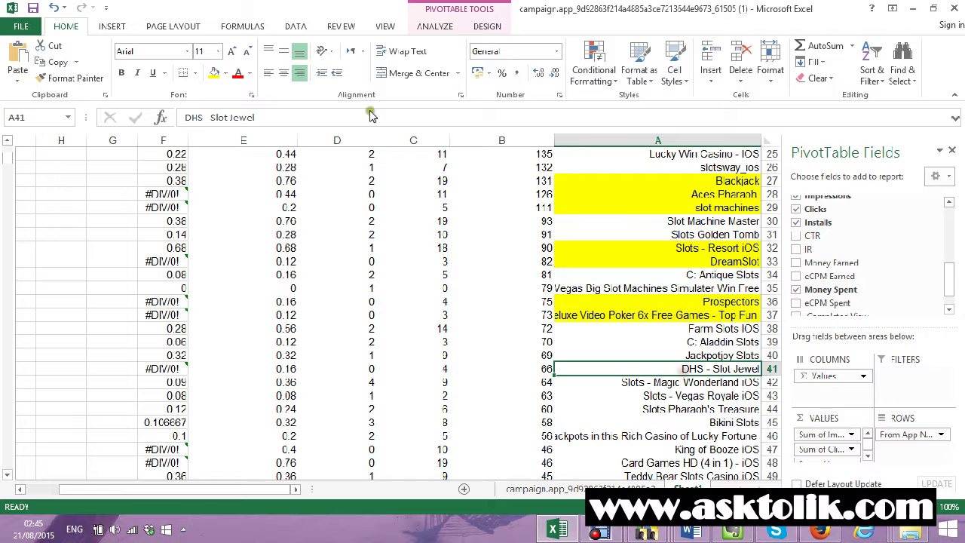
click(215, 73)
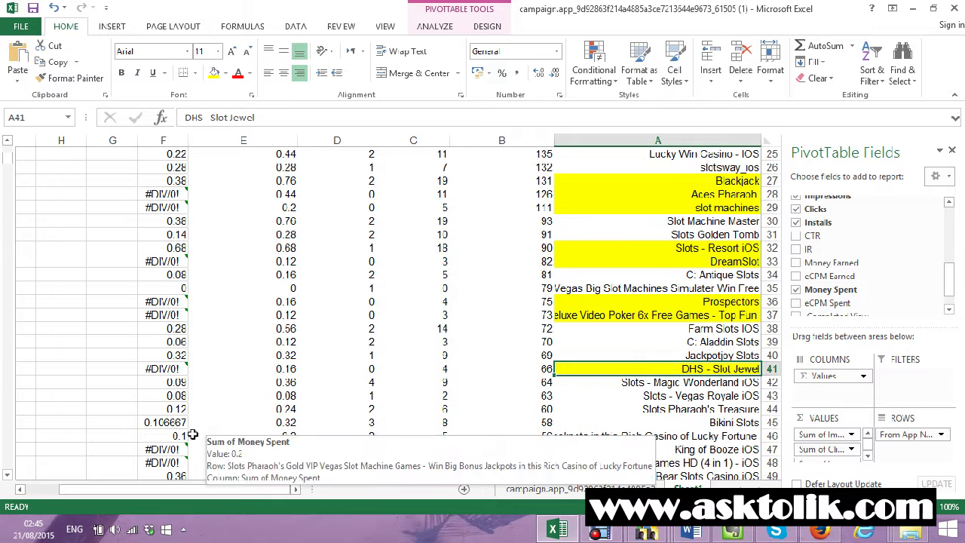
scroll(216, 419, down, 1)
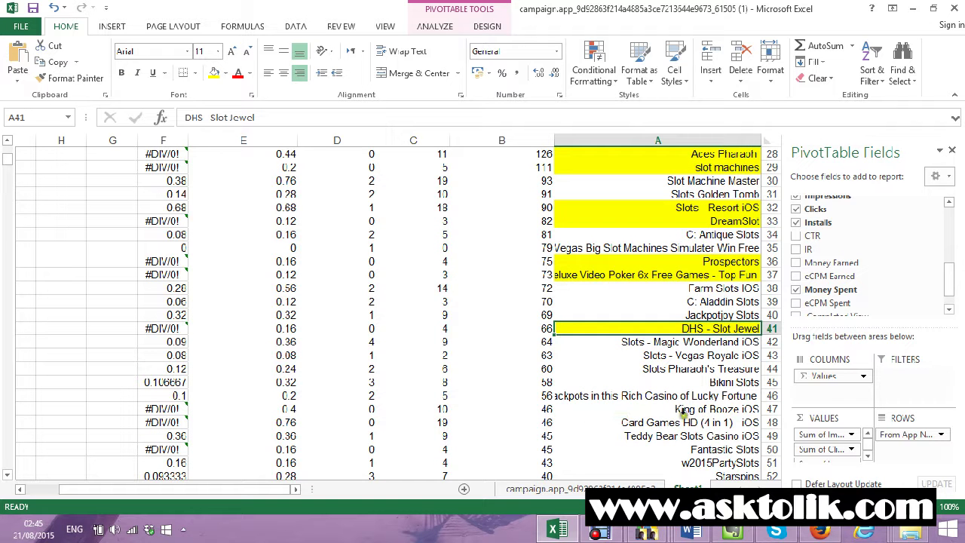
drag(708, 408, 720, 424)
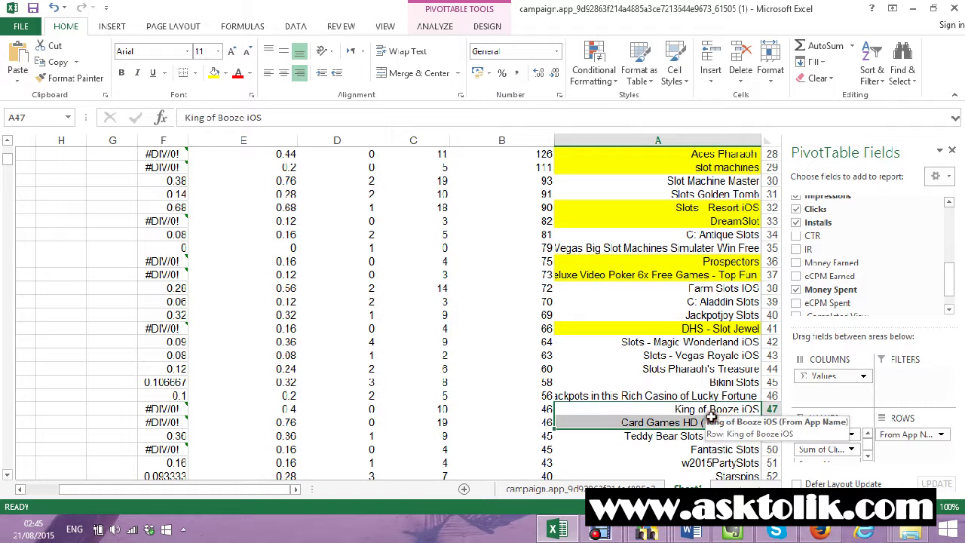
click(214, 73)
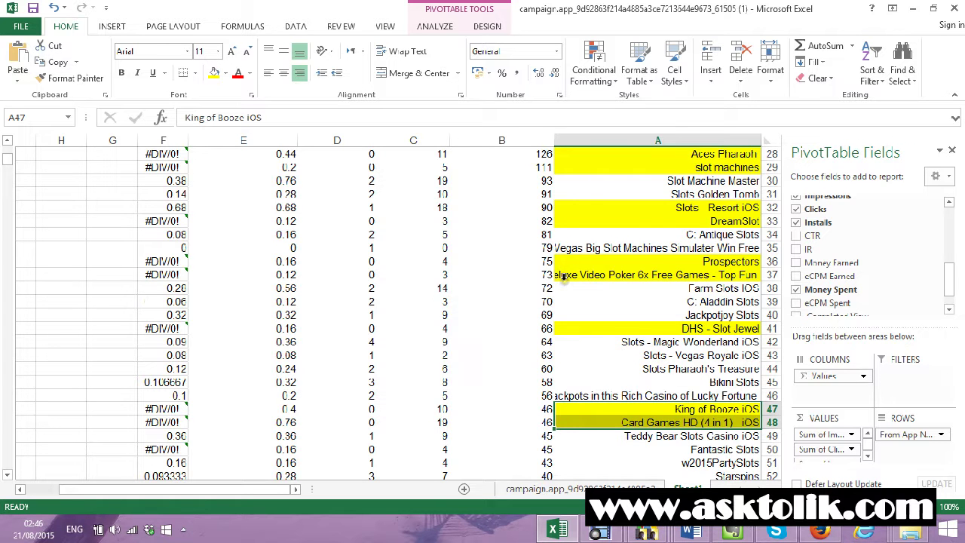
scroll(558, 277, down, 2)
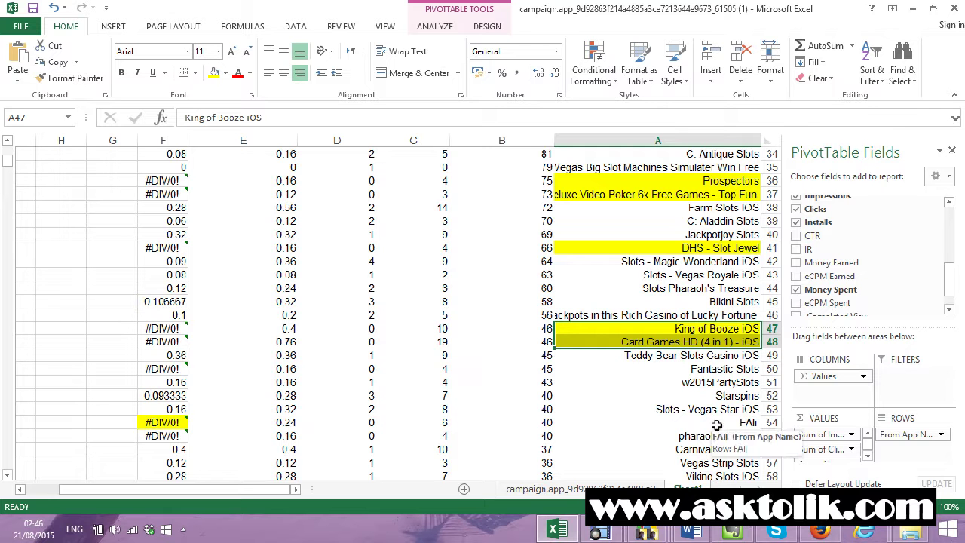
Remove the yellow fill from the #DIV/0! cell F54 with No Fill.
click(182, 422)
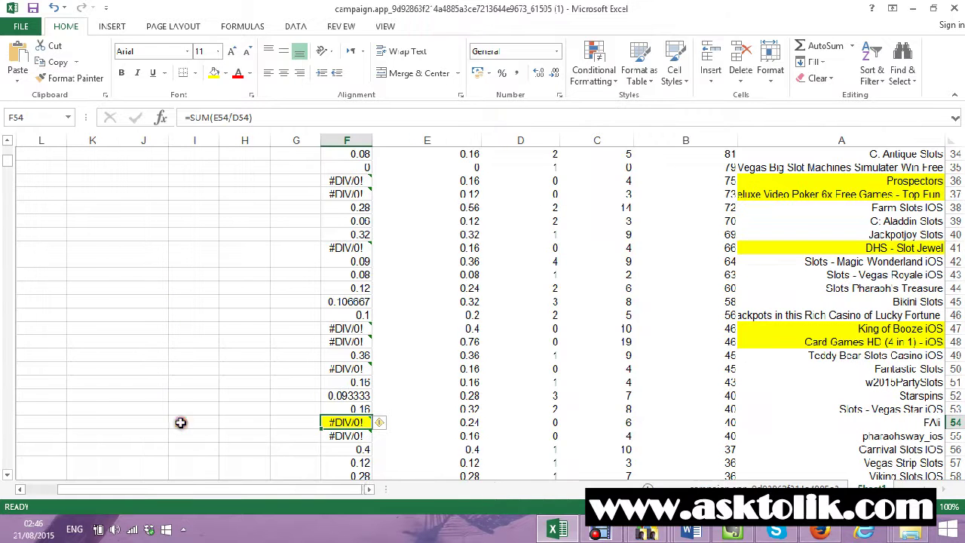
click(221, 76)
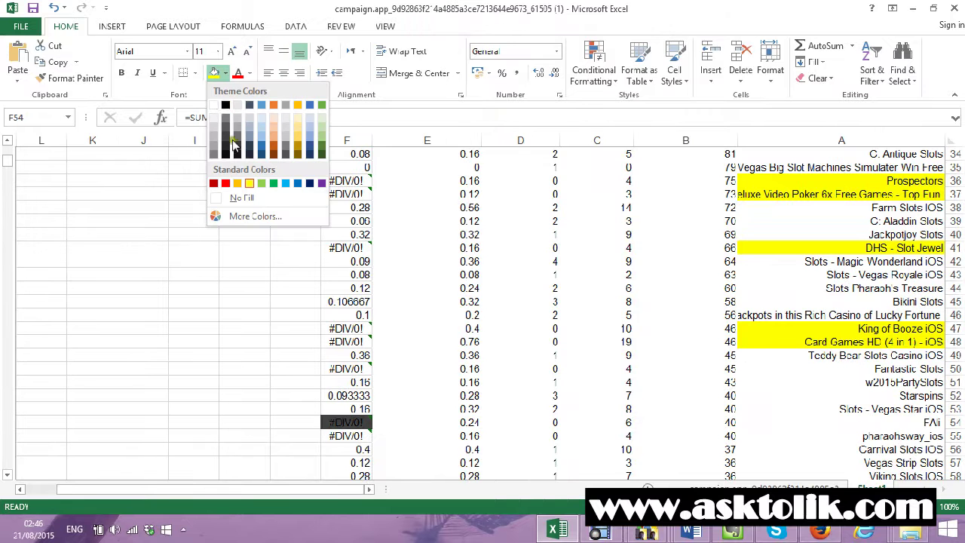
click(251, 199)
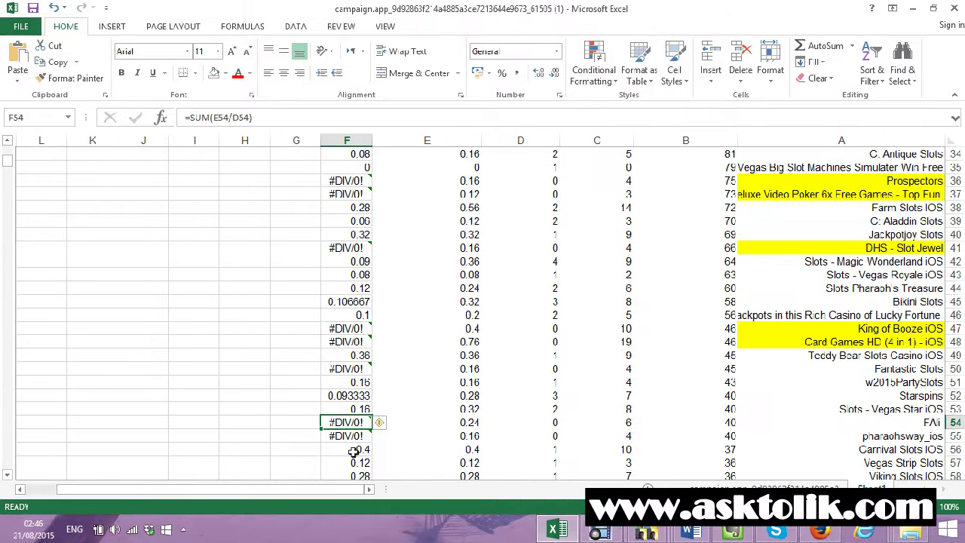
scroll(528, 331, down, 3)
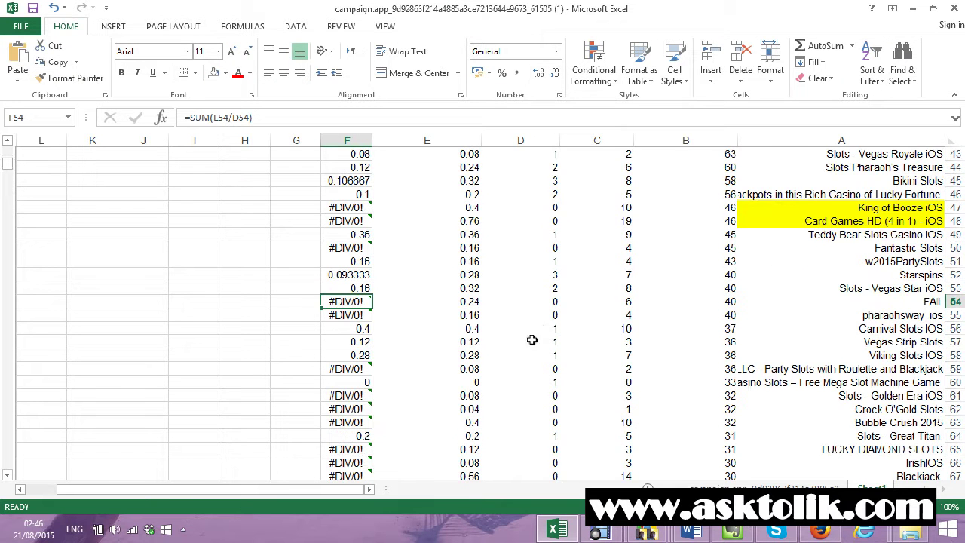
scroll(407, 419, up, 3)
drag(368, 489, 369, 489)
scroll(762, 215, up, 11)
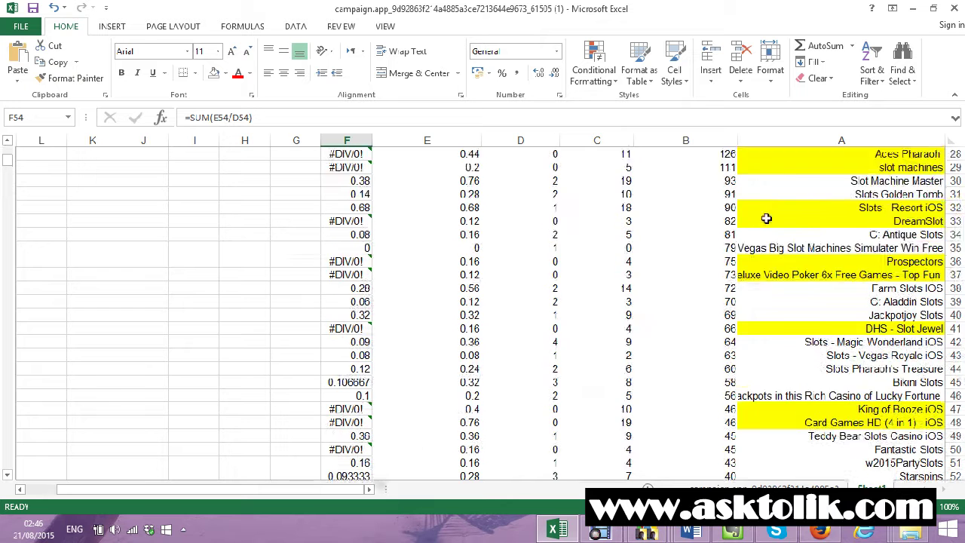
Undo the last two formatting changes and reselect cell F54.
click(53, 8)
click(51, 9)
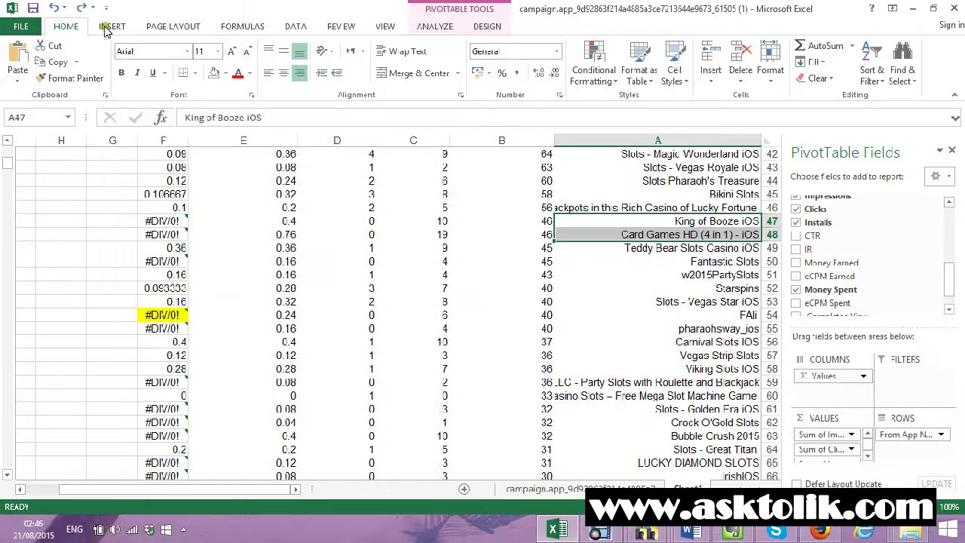
click(167, 312)
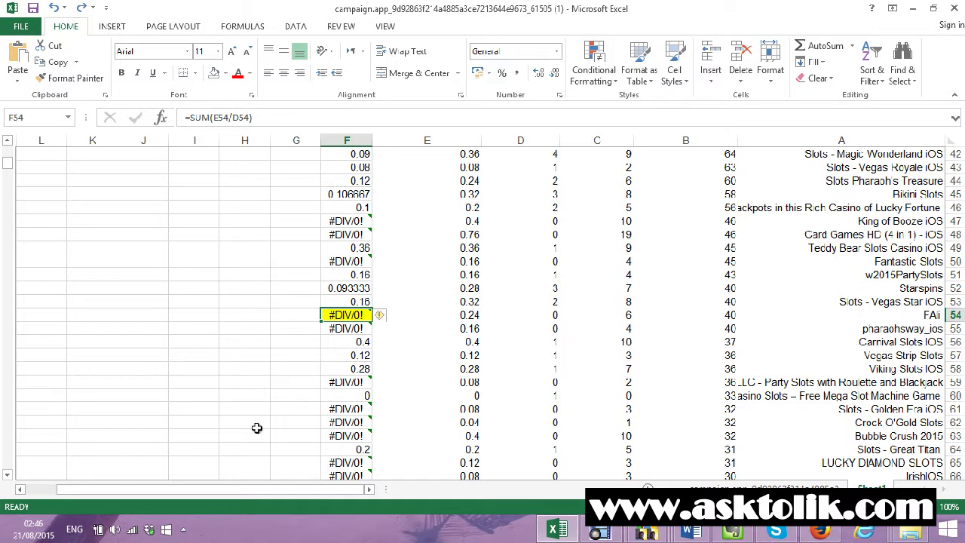
Undo once, then fill DHS - Slot Jewel yellow again.
click(53, 7)
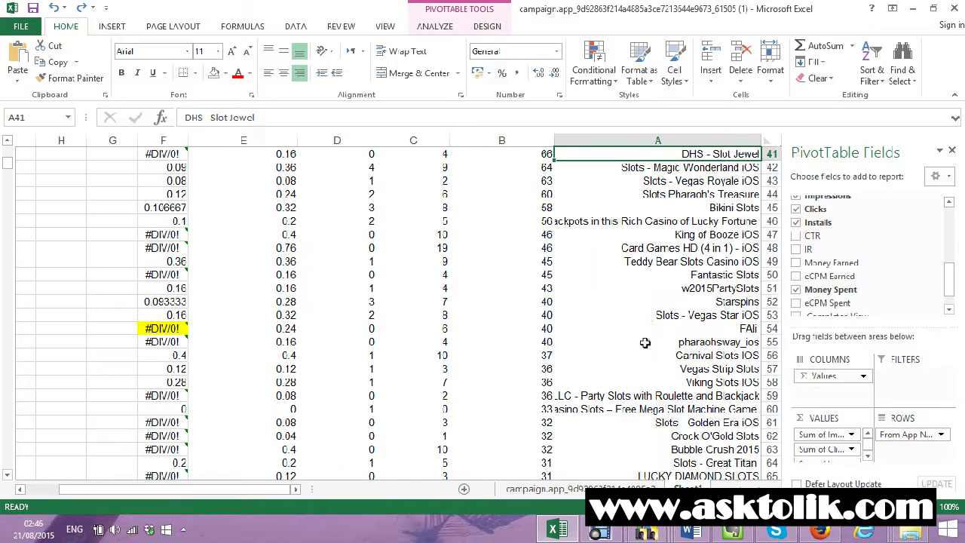
scroll(653, 332, up, 2)
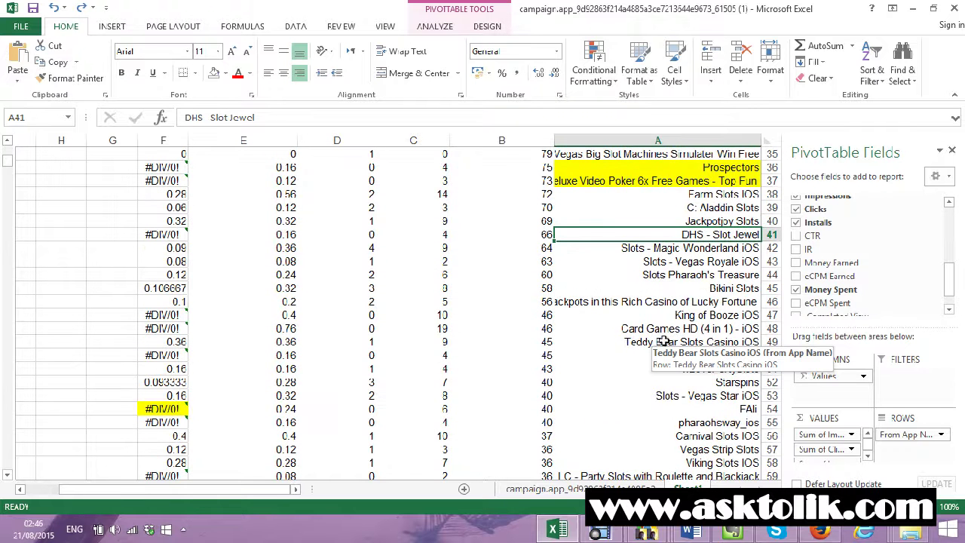
scroll(663, 342, down, 2)
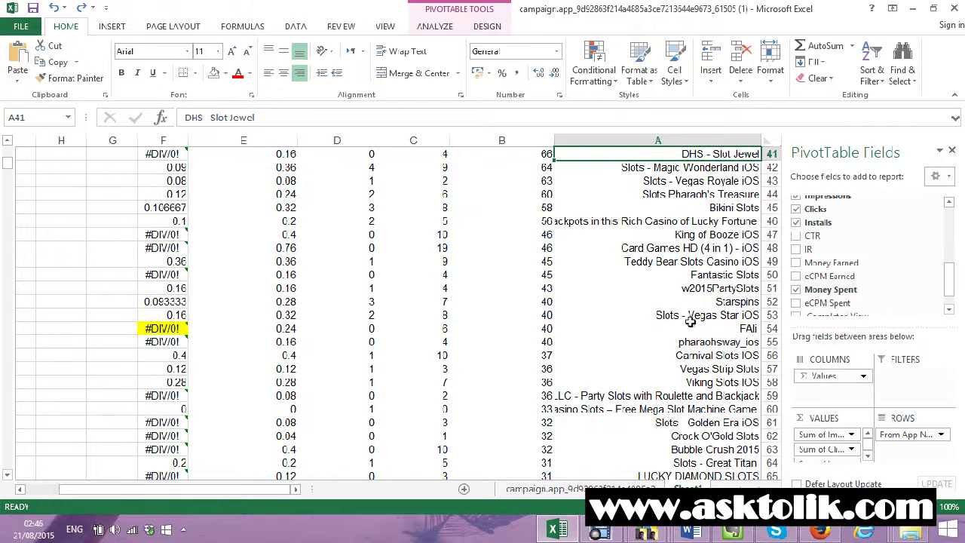
scroll(689, 322, up, 3)
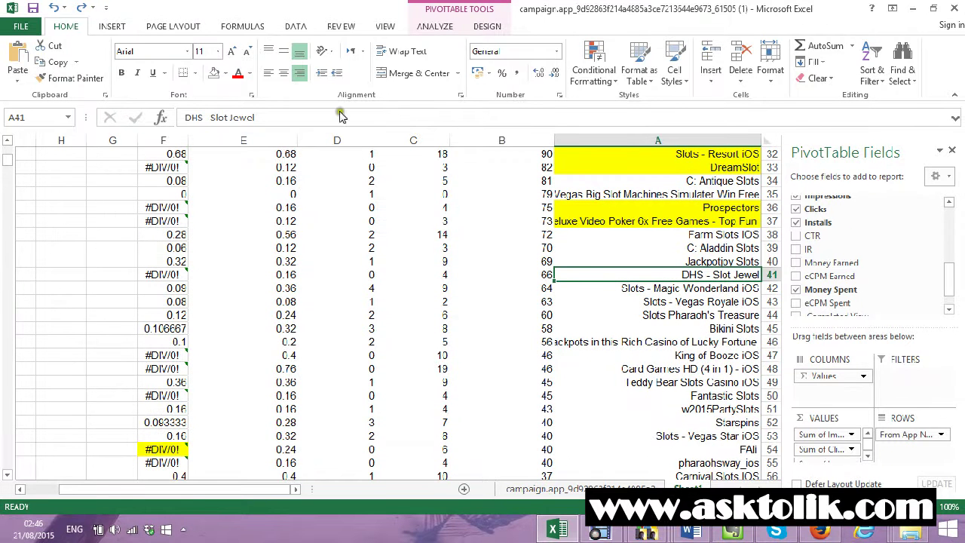
click(225, 73)
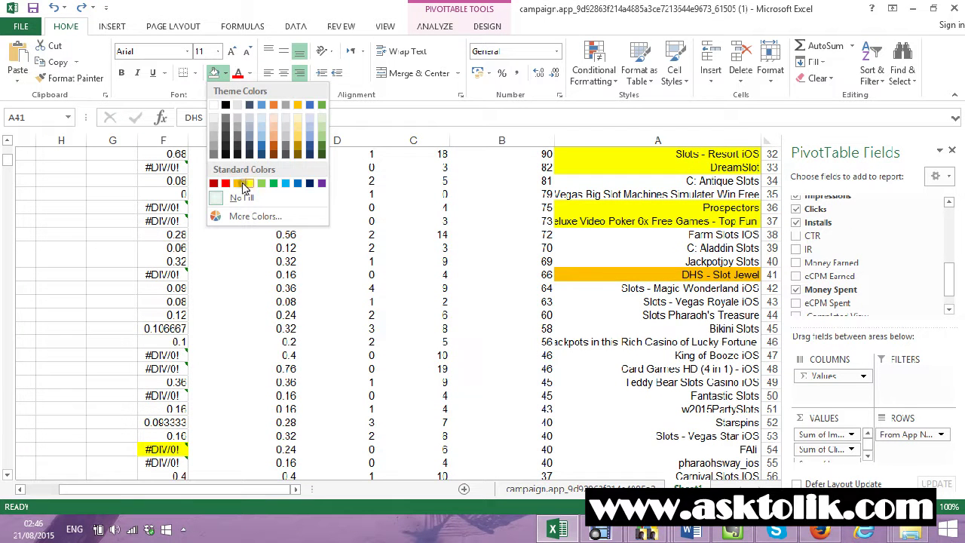
click(249, 183)
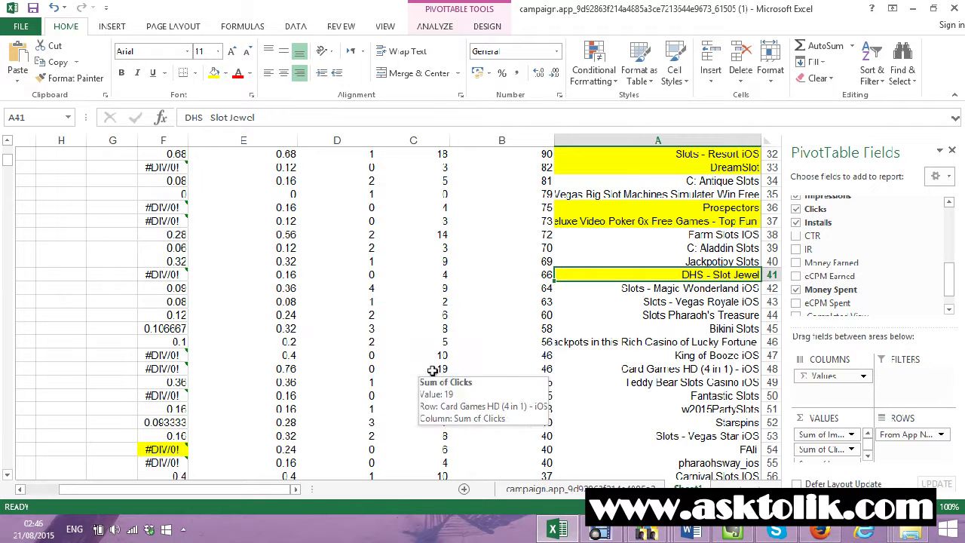
Fill King of Booze iOS, Card Games HD and FAli yellow.
drag(682, 356, 685, 369)
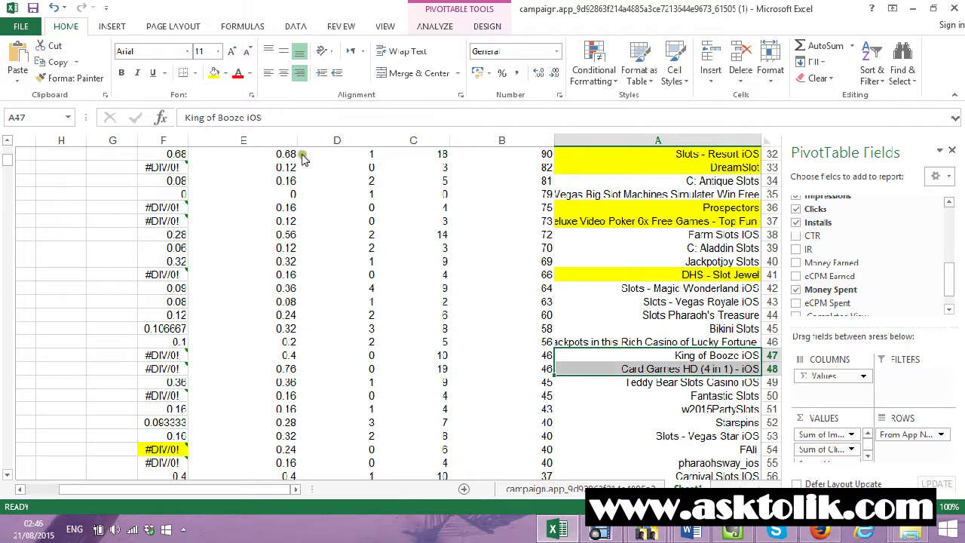
click(215, 72)
scroll(626, 360, down, 2)
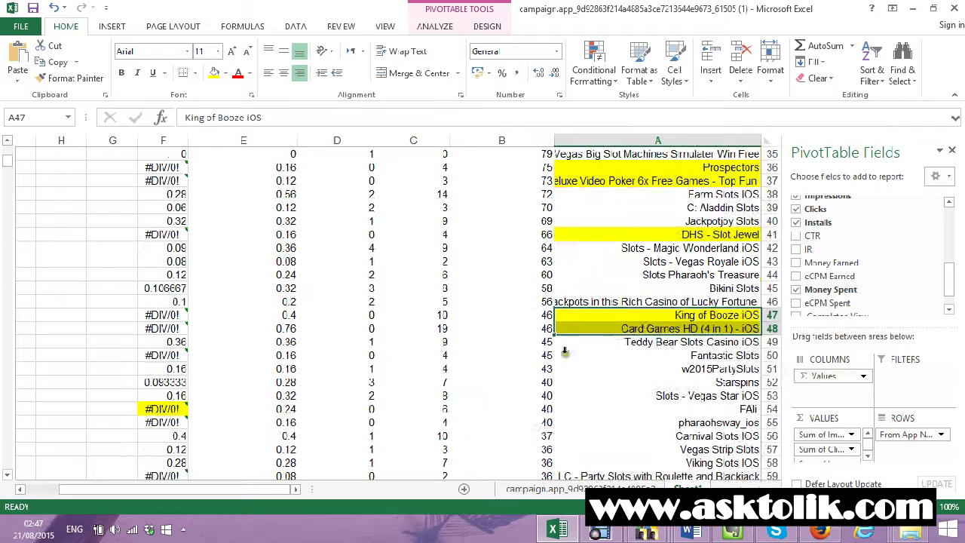
scroll(642, 362, down, 1)
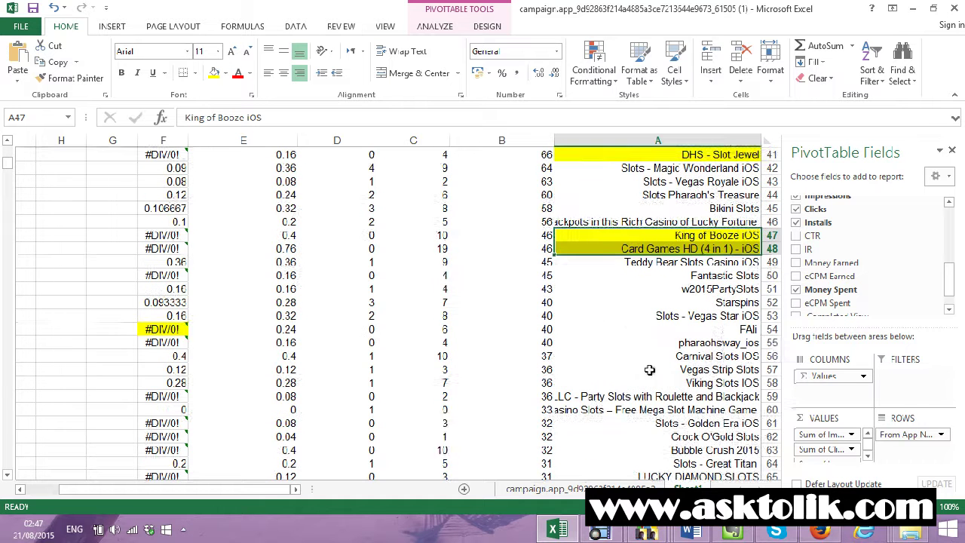
click(721, 330)
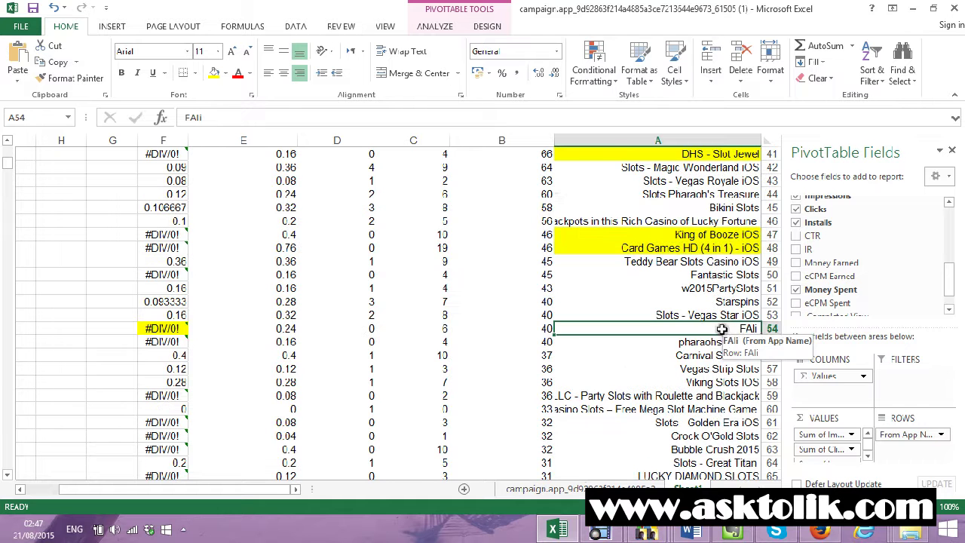
click(219, 75)
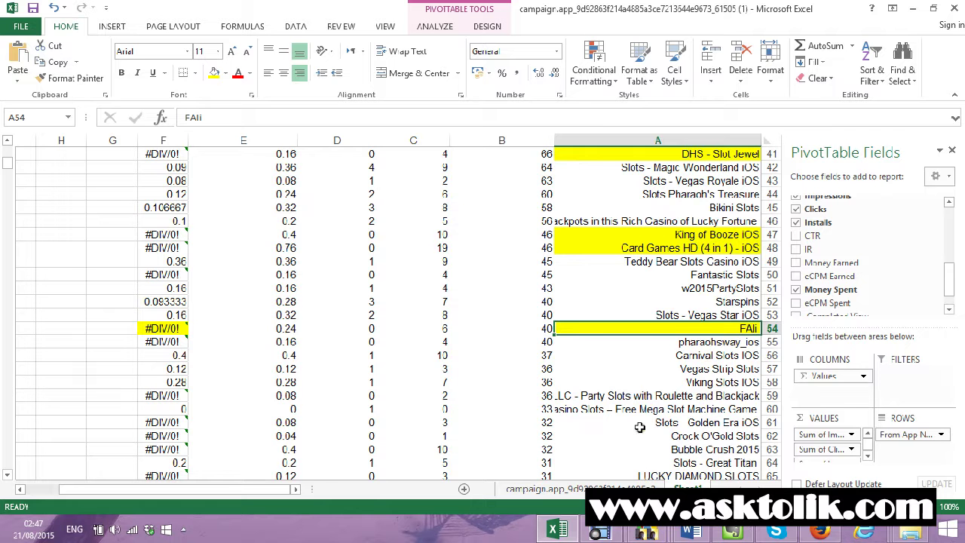
Fill the Bubble Crush 2015 and Blackjack app names yellow.
scroll(639, 427, down, 1)
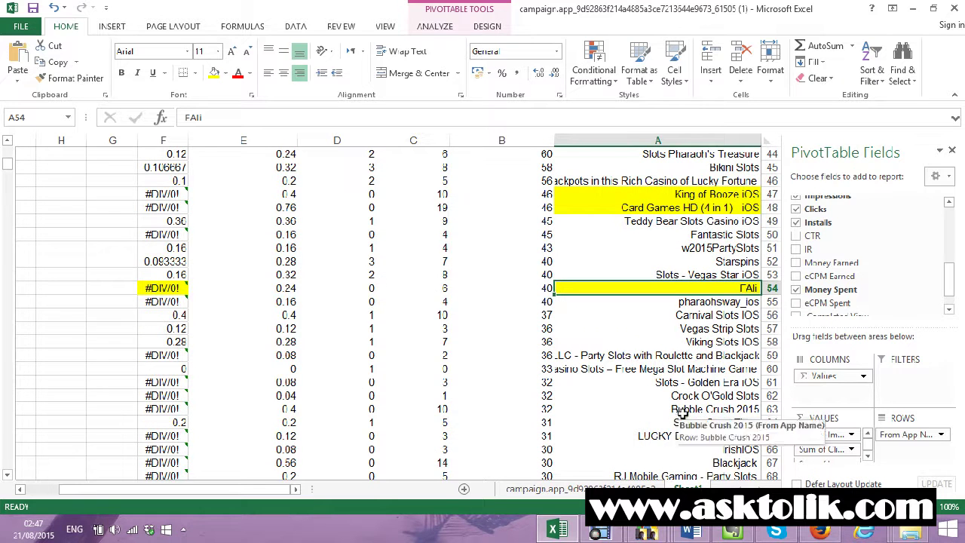
scroll(682, 413, down, 1)
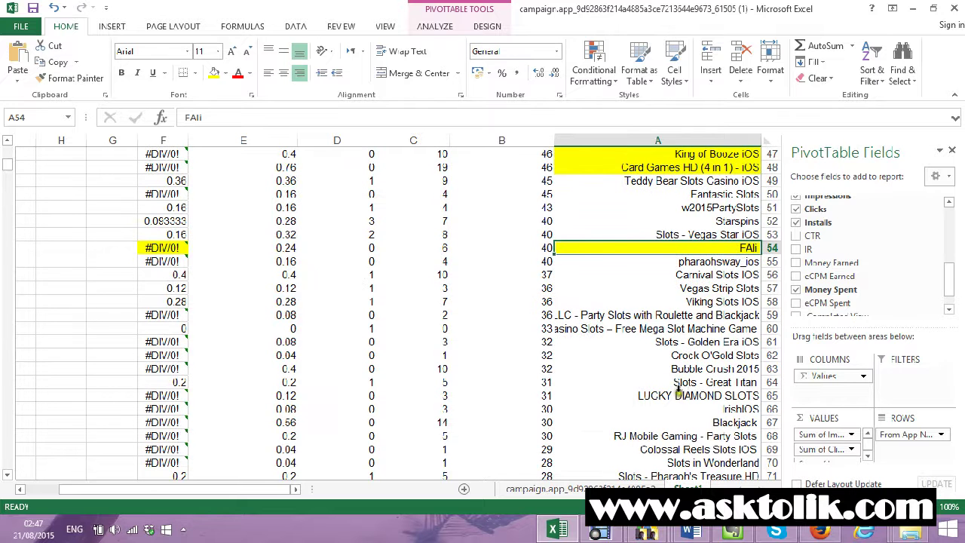
click(701, 368)
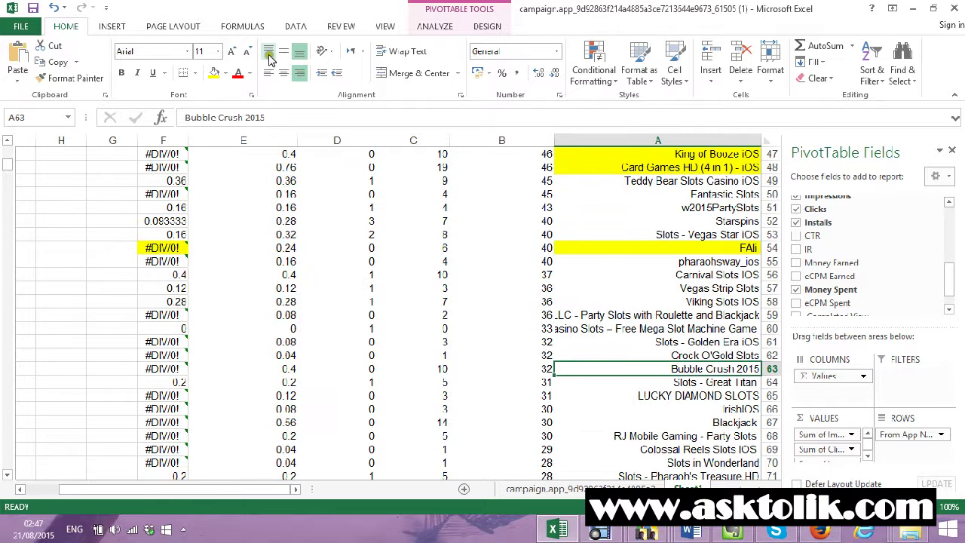
click(215, 73)
scroll(493, 304, down, 1)
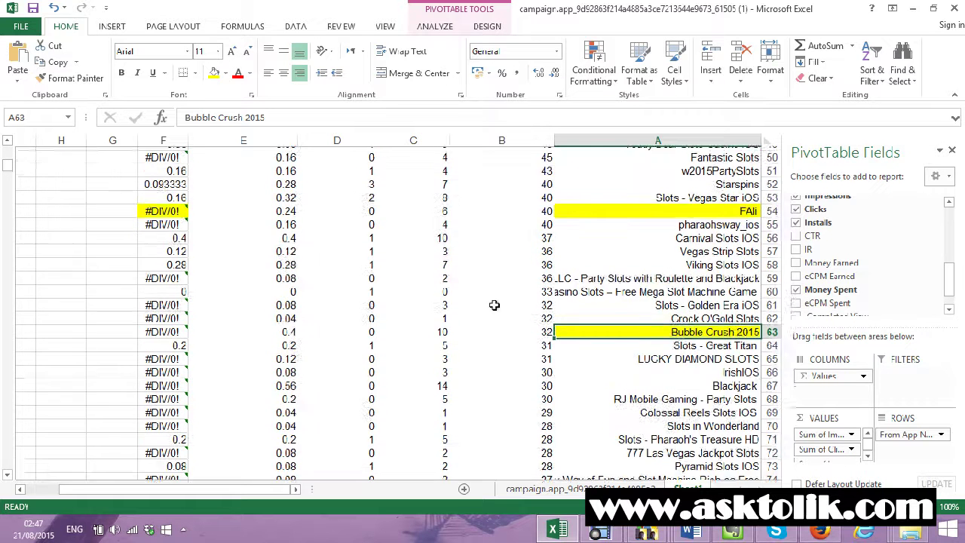
scroll(651, 369, down, 1)
click(713, 345)
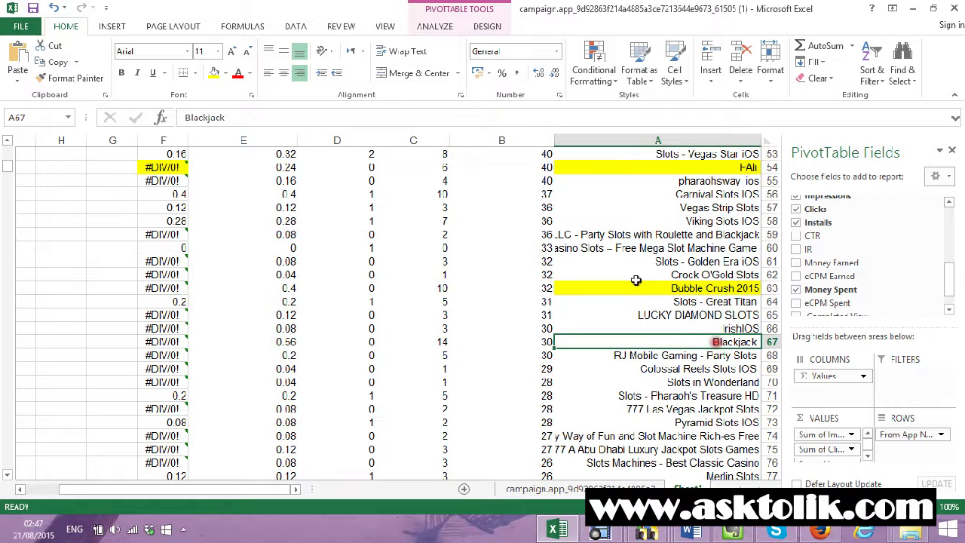
click(215, 73)
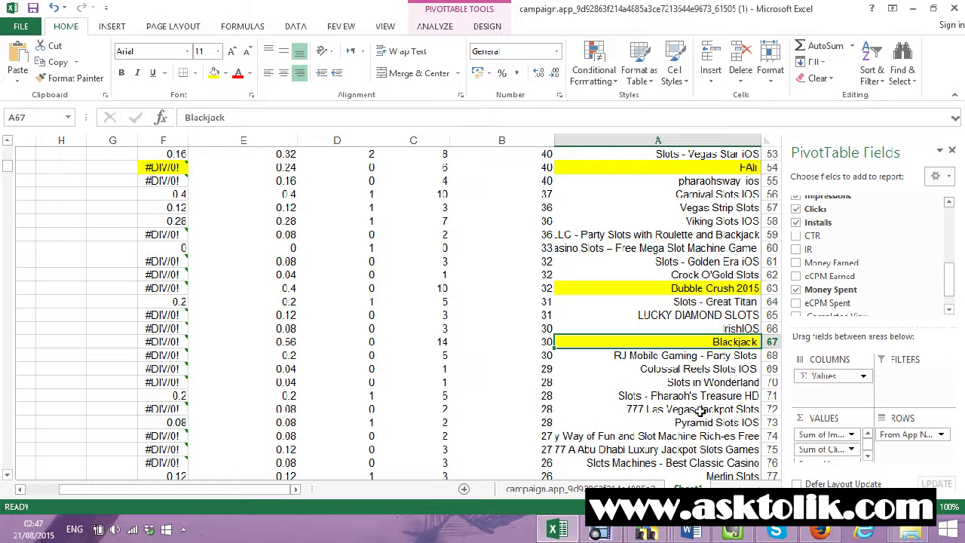
scroll(700, 413, down, 2)
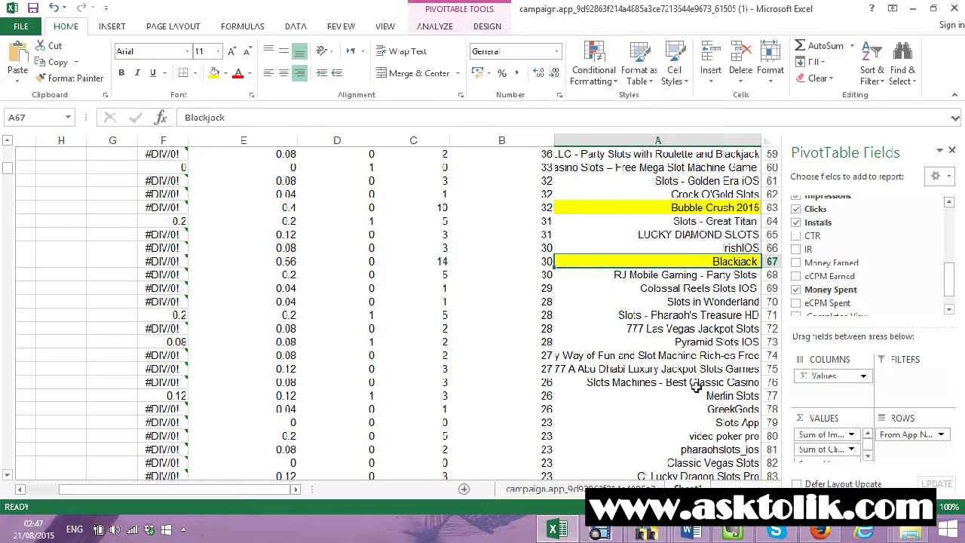
scroll(674, 399, down, 1)
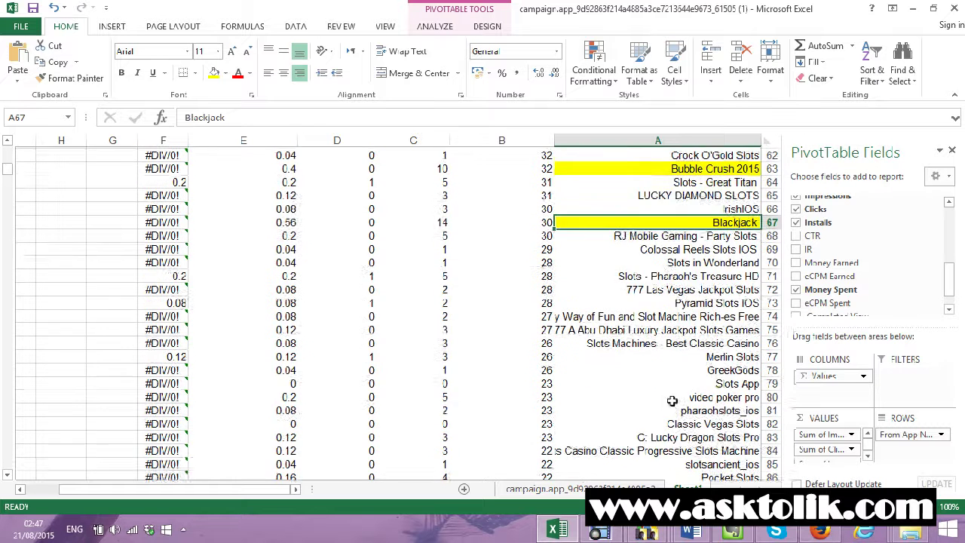
Fill the GreekGods and video poker pro app names yellow.
scroll(707, 395, down, 1)
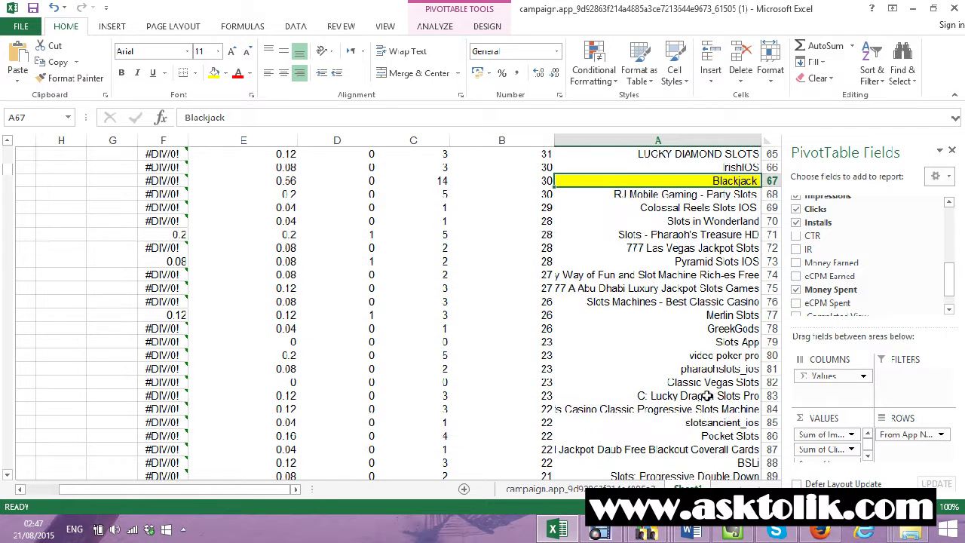
click(720, 332)
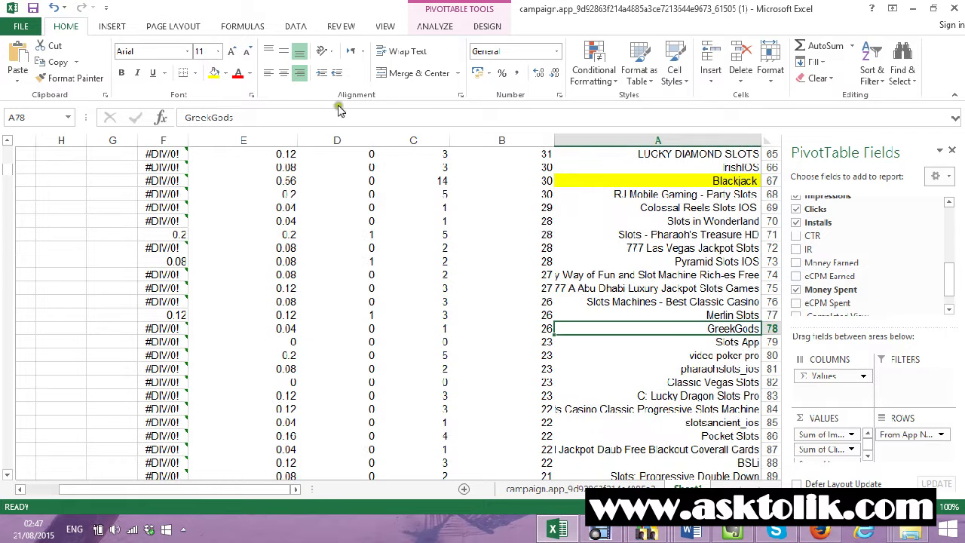
click(213, 72)
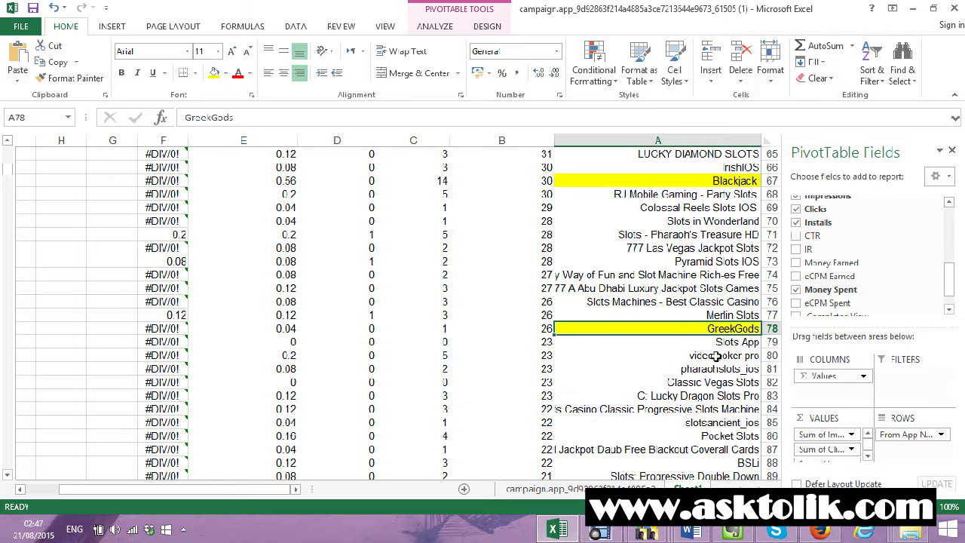
click(716, 356)
click(213, 71)
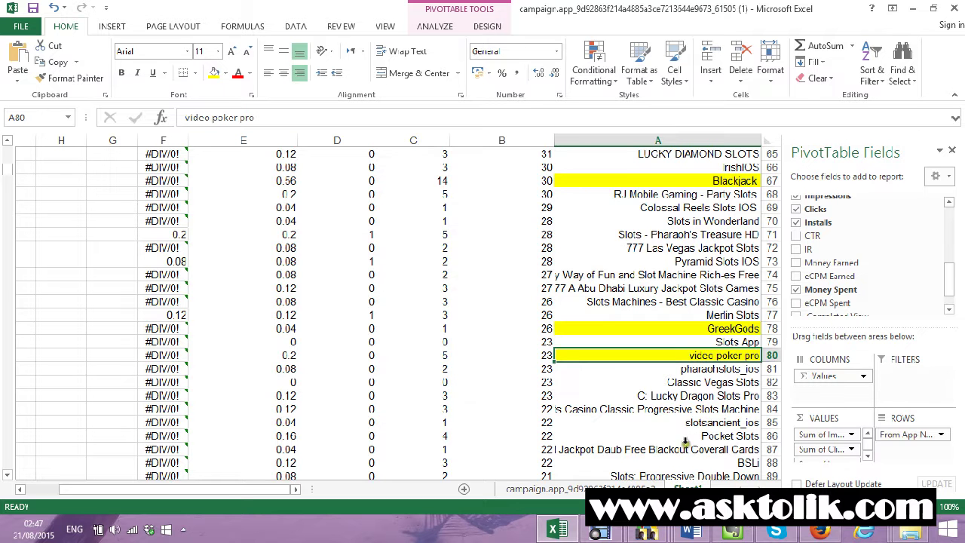
Fill +$21$+, ACC Solitaire HD [ Yukon ] Free and Video Poker Master™ yellow, then scroll back up.
scroll(673, 380, down, 3)
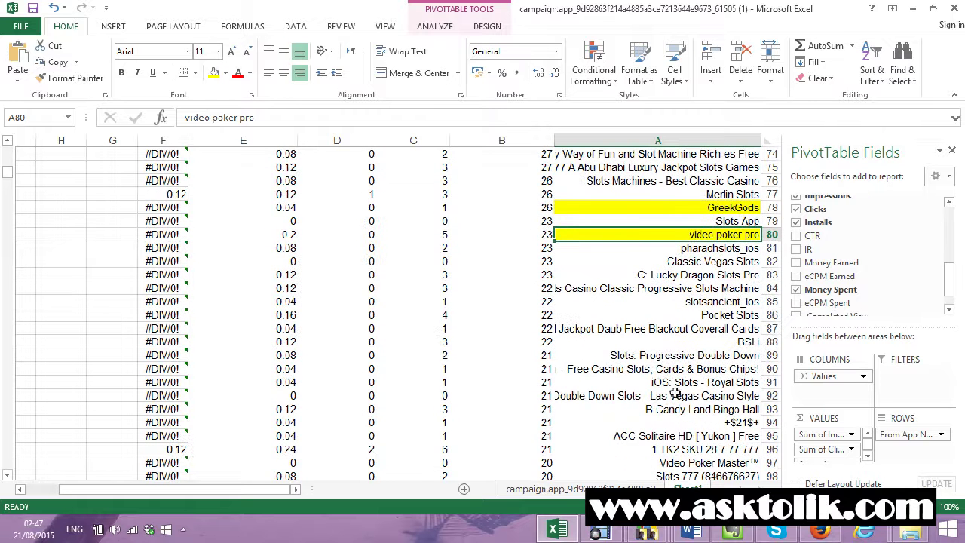
scroll(675, 393, down, 1)
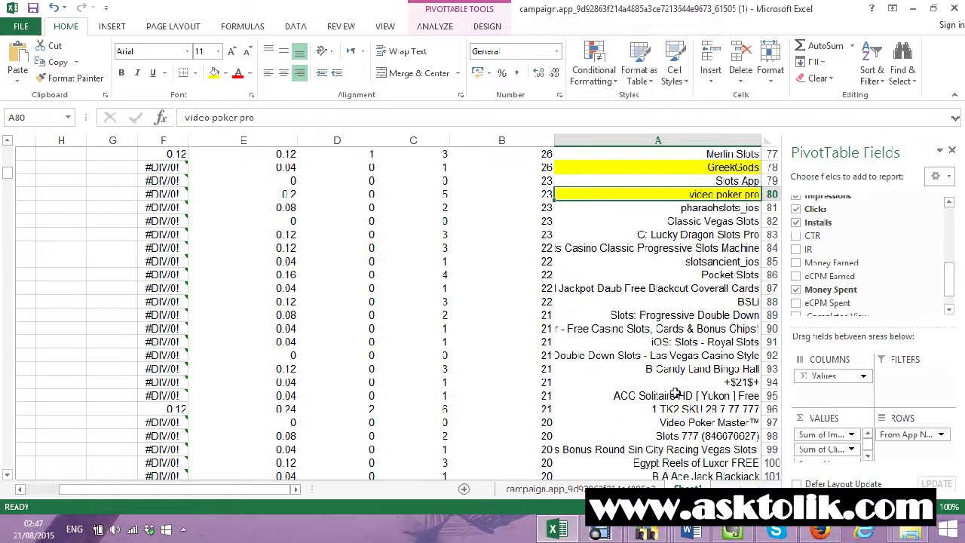
click(718, 382)
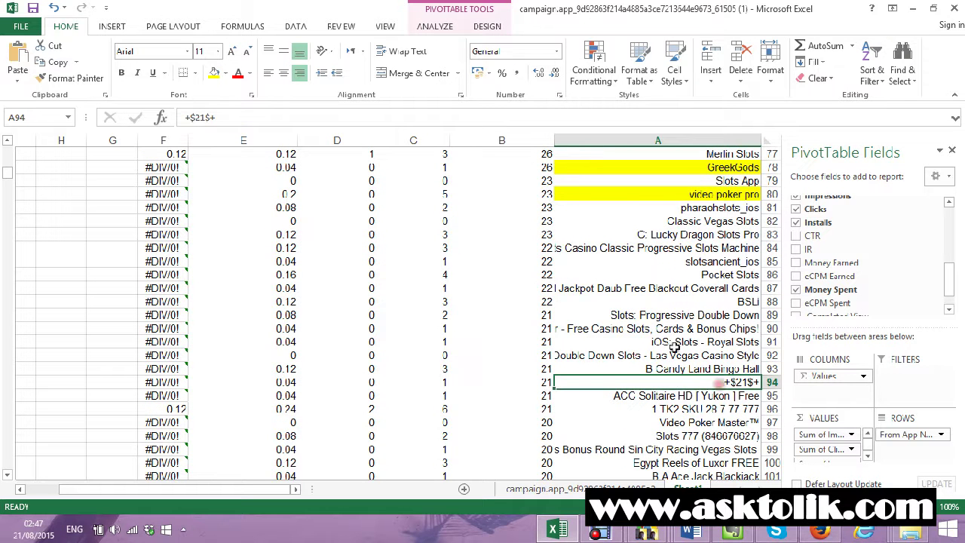
click(214, 73)
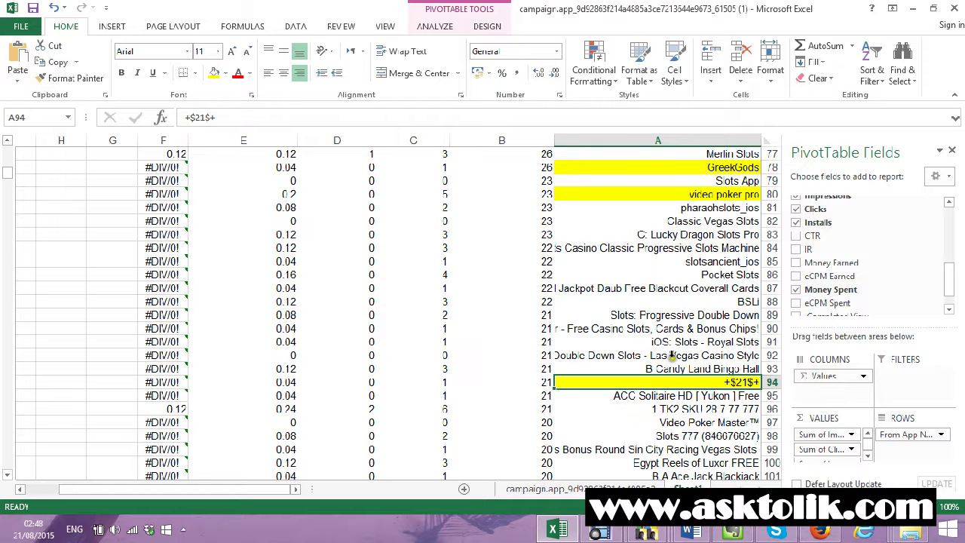
click(678, 395)
click(214, 73)
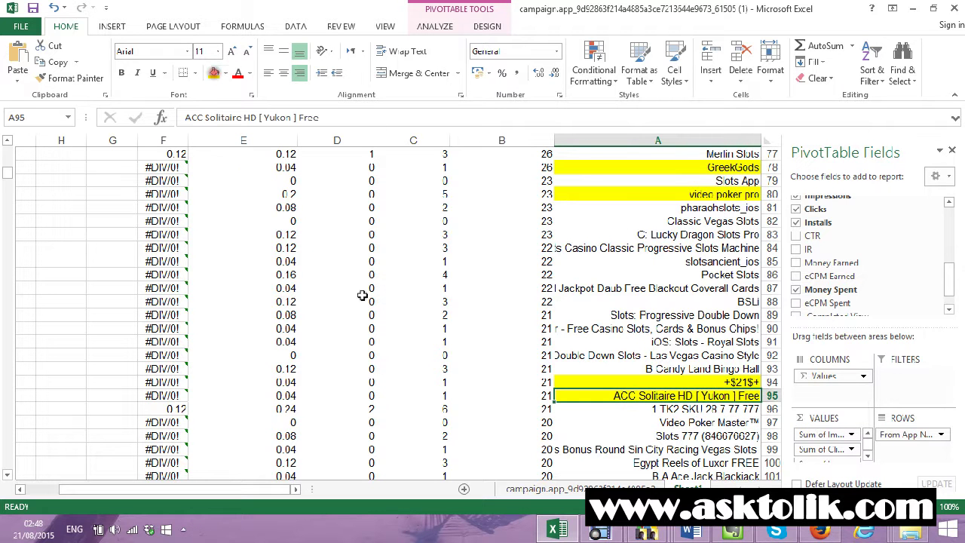
click(696, 422)
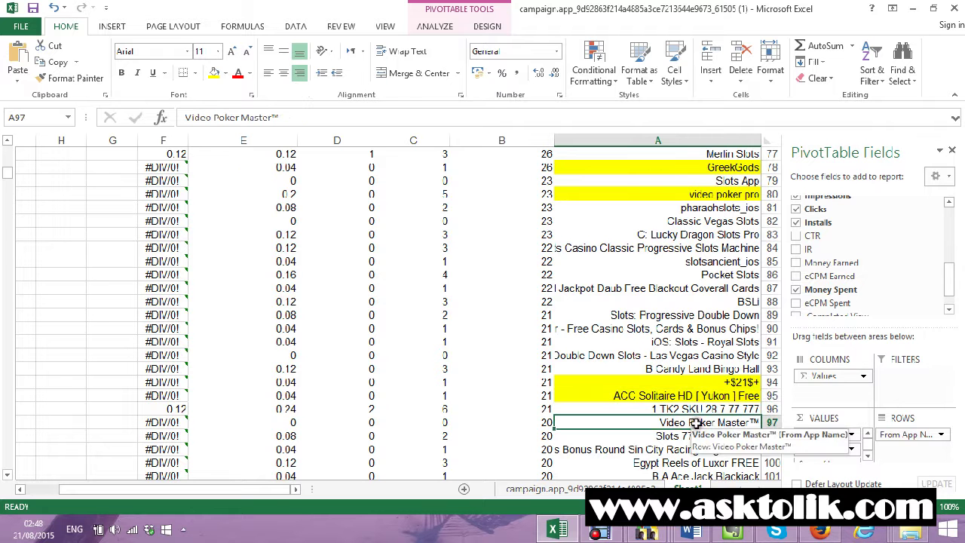
click(213, 74)
scroll(622, 370, down, 1)
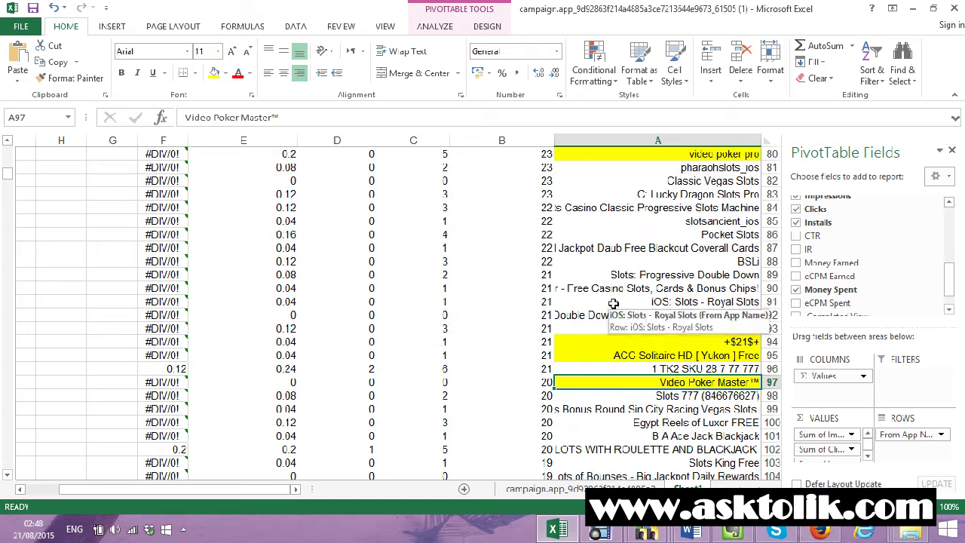
scroll(550, 265, up, 20)
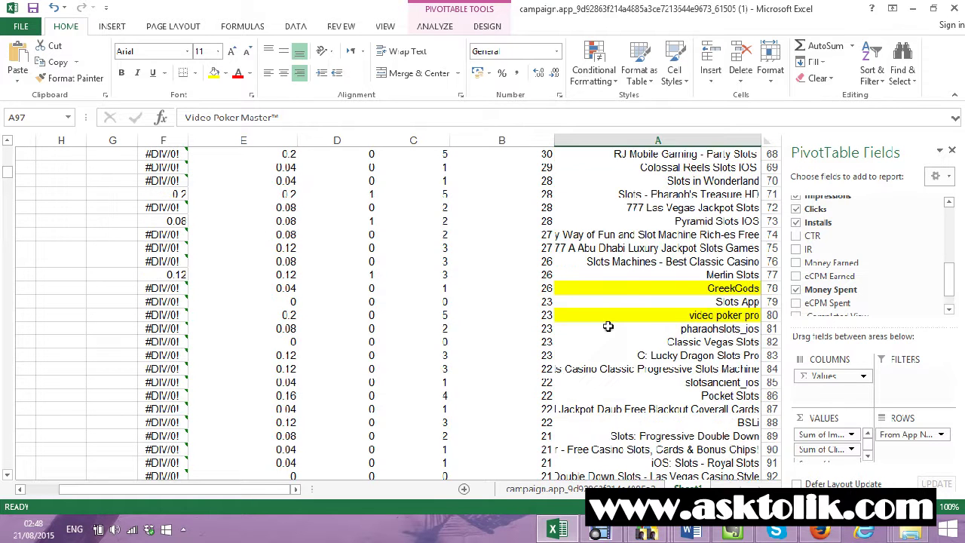
scroll(576, 319, up, 1)
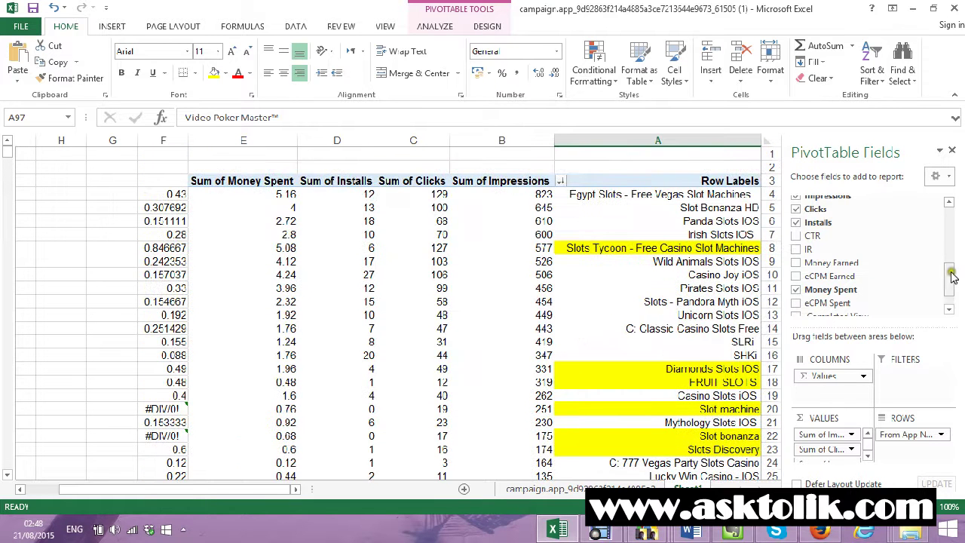
Add From App ID to the pivot rows, copy the Slots Tycoon ID, and return to Chartboost.
drag(947, 281, 940, 237)
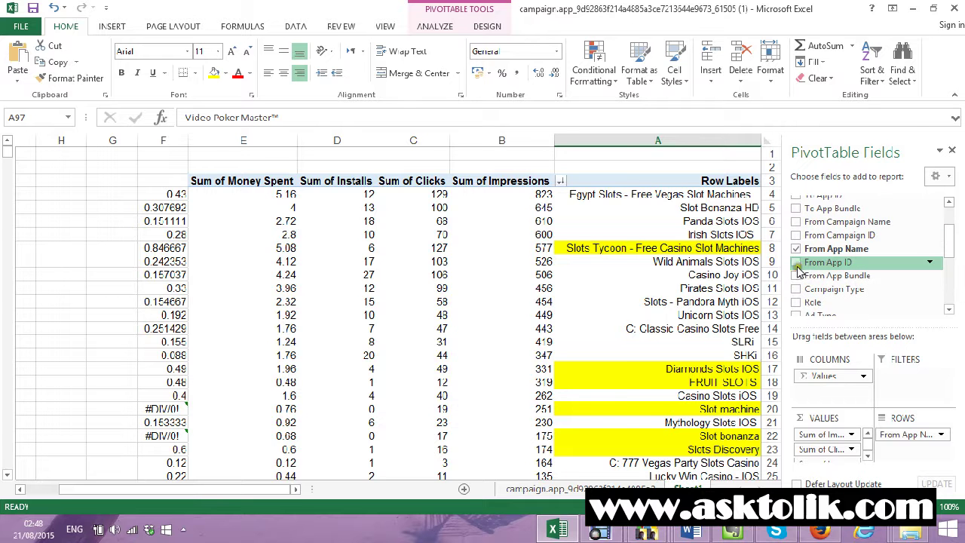
click(796, 261)
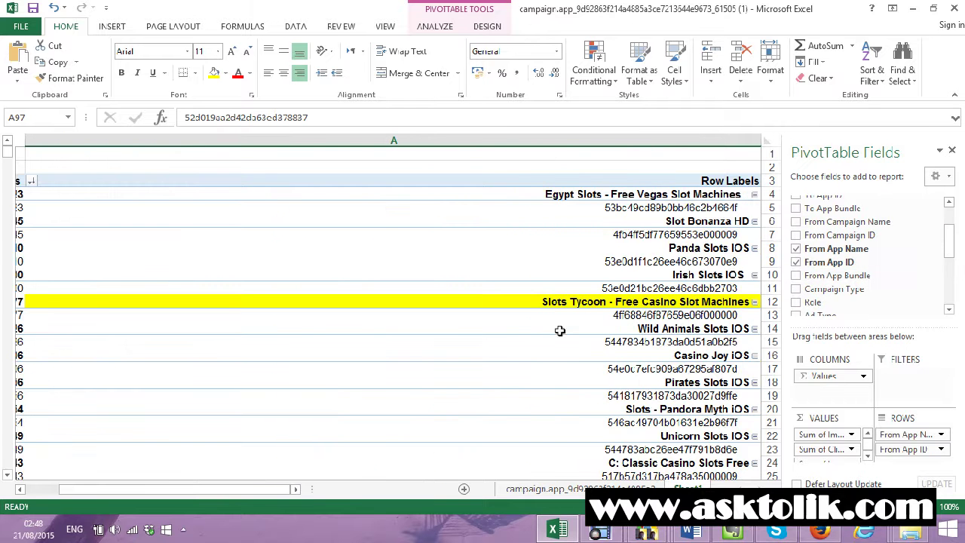
click(615, 320)
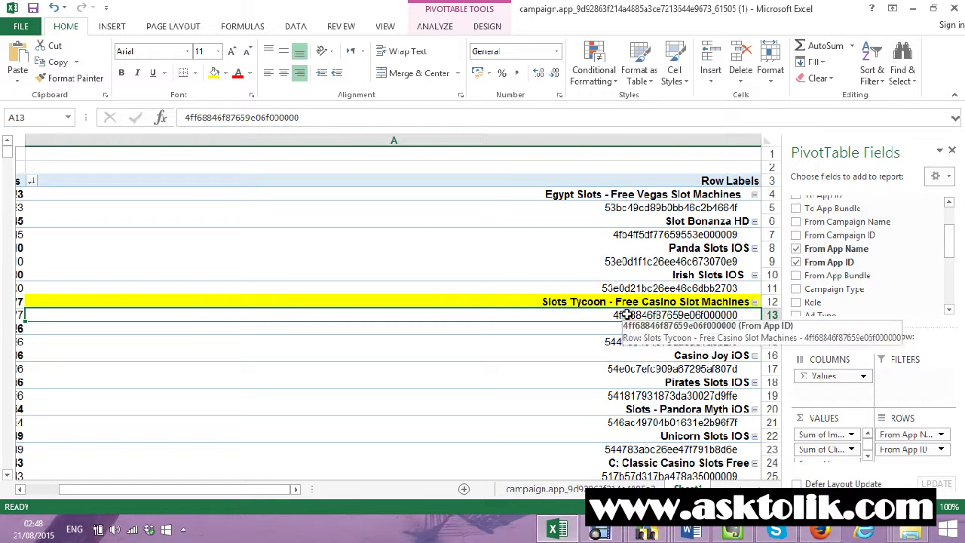
key(ctrl+c)
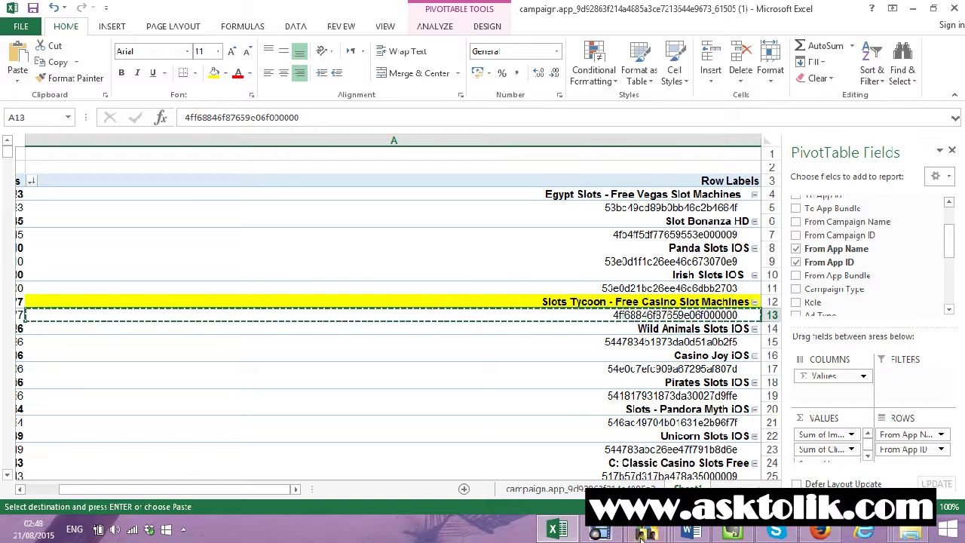
mouse_move(645, 534)
click(600, 445)
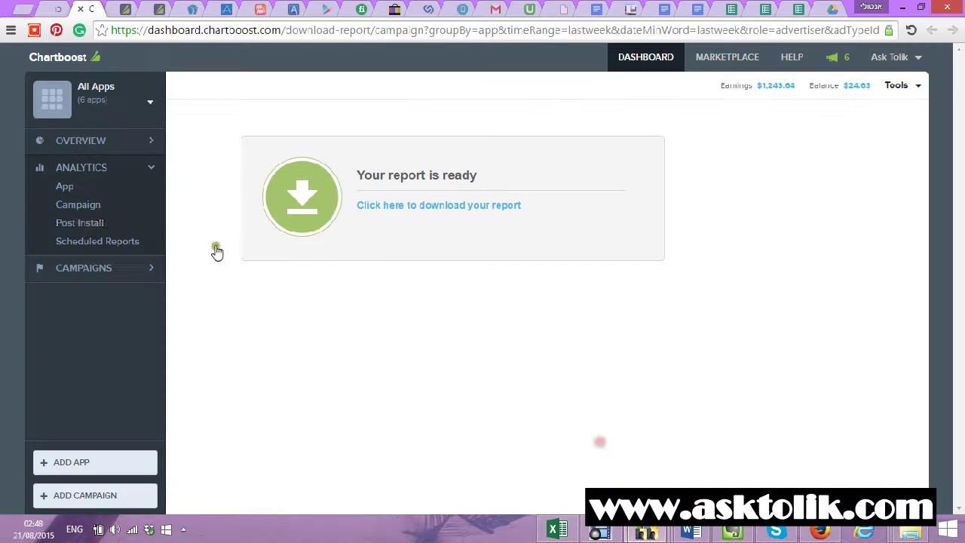
Open the first Cleopatra Slot and Casino advertising campaign's advanced targeting options.
click(86, 268)
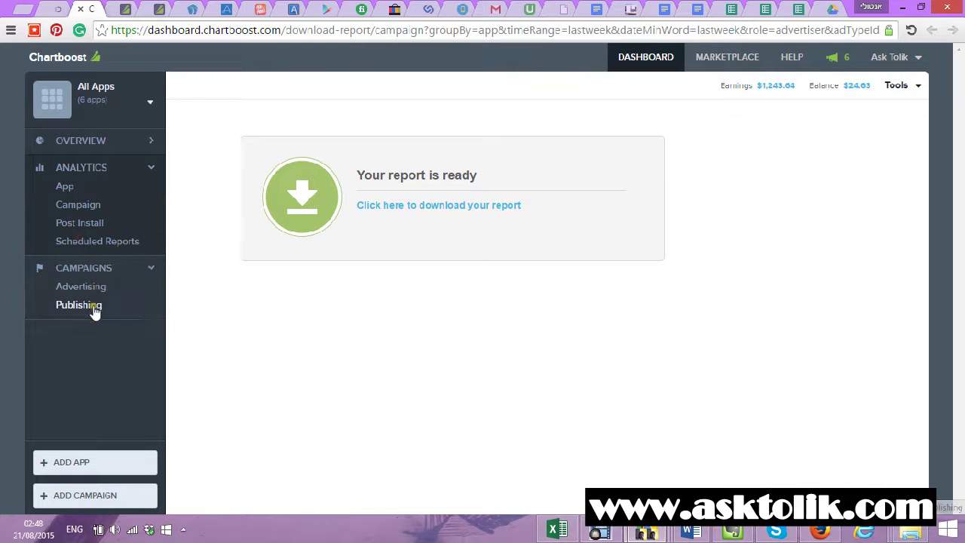
click(90, 305)
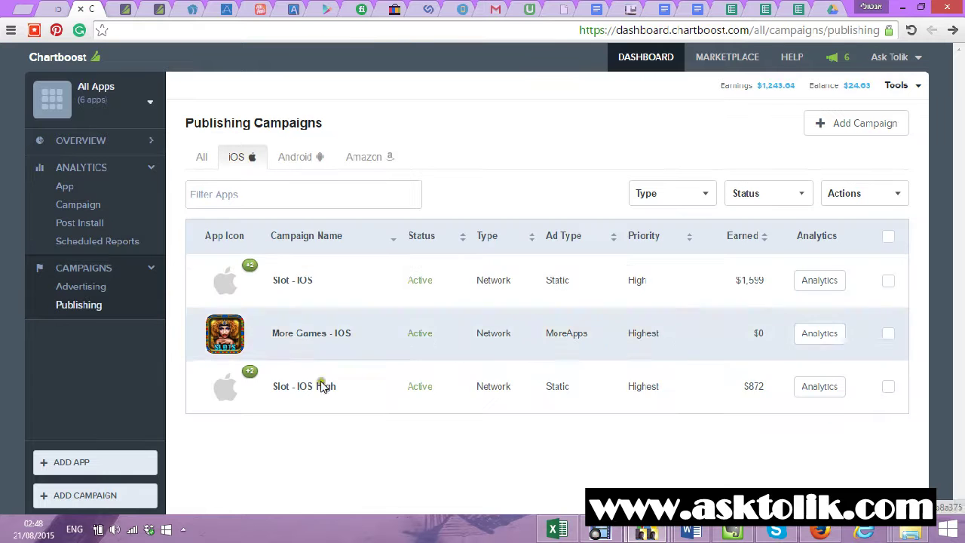
click(89, 289)
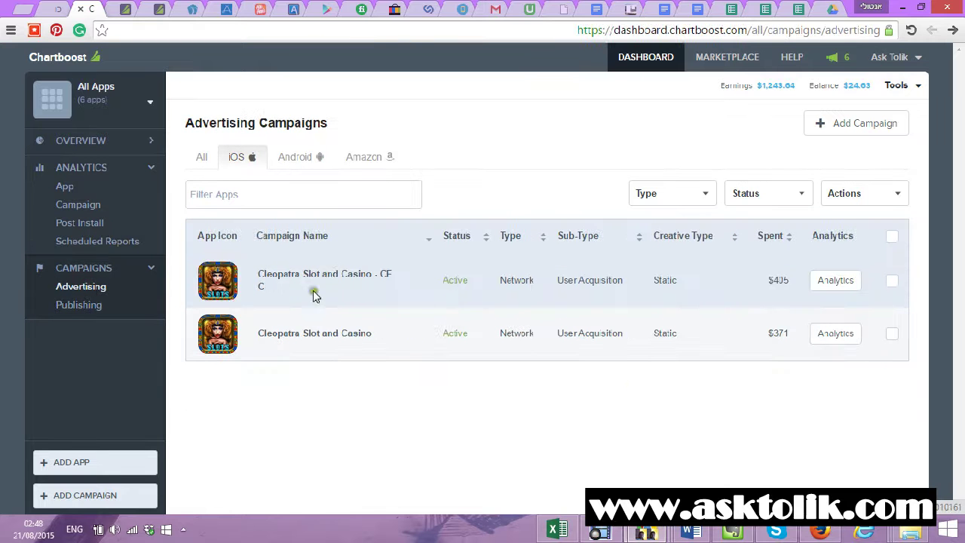
click(331, 276)
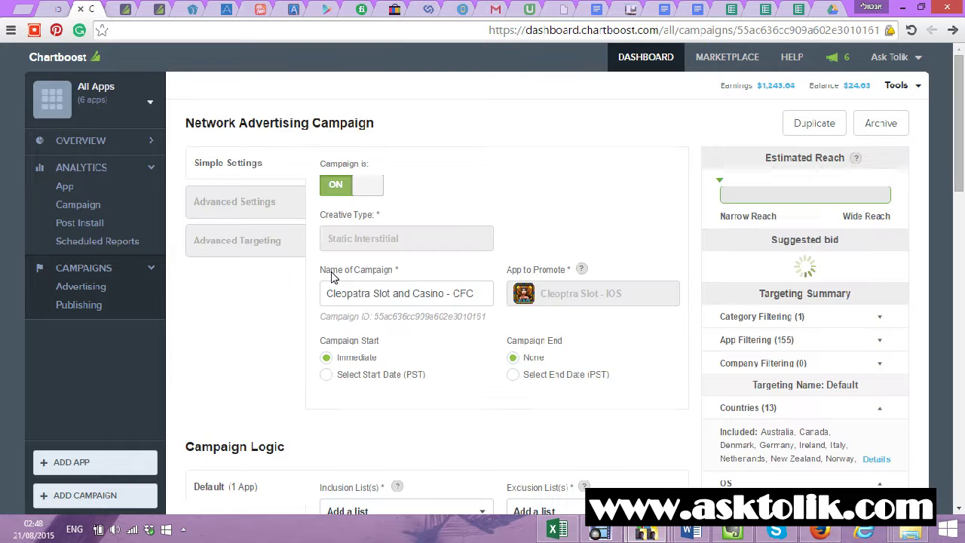
click(253, 205)
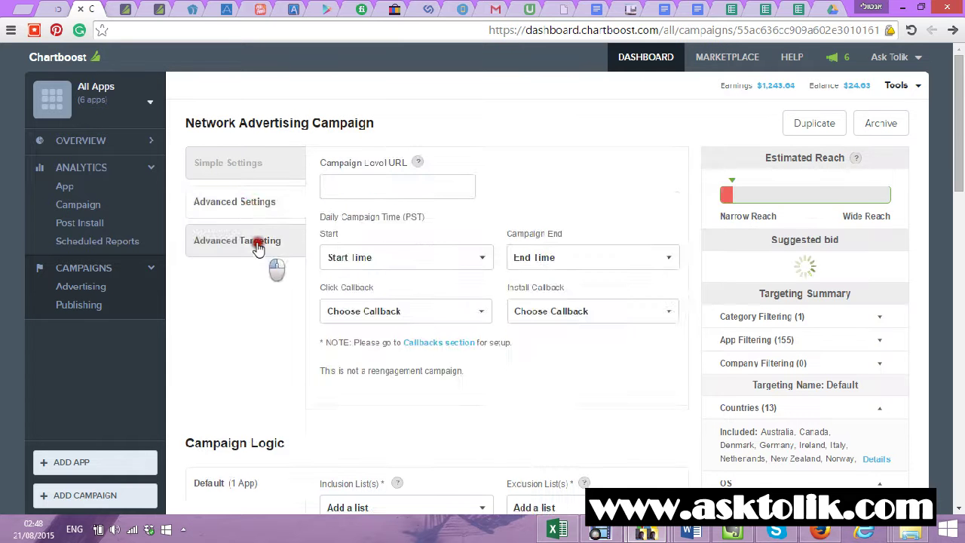
click(256, 241)
scroll(373, 257, down, 1)
Paste the Slots Tycoon App ID and add Slots Tycoon to the blocked apps.
click(462, 266)
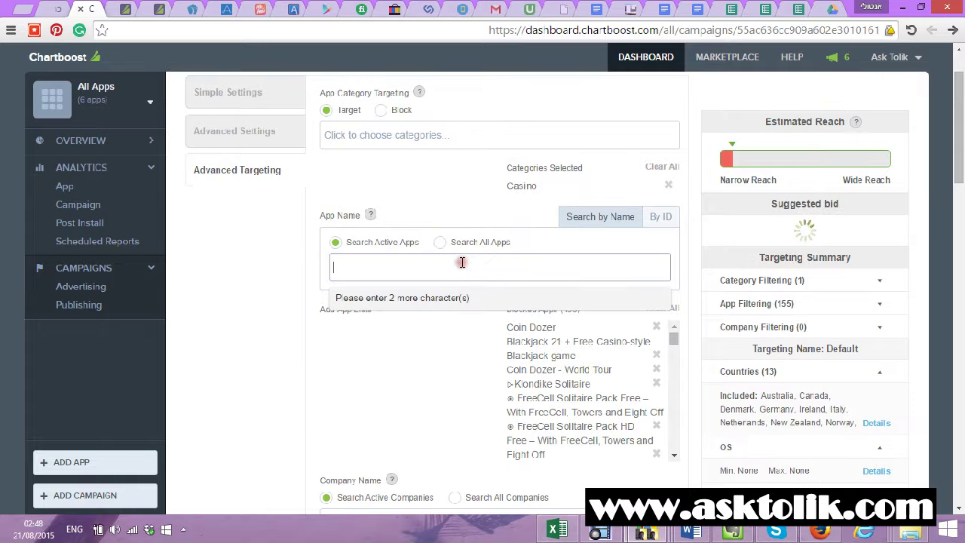
key(ctrl+v)
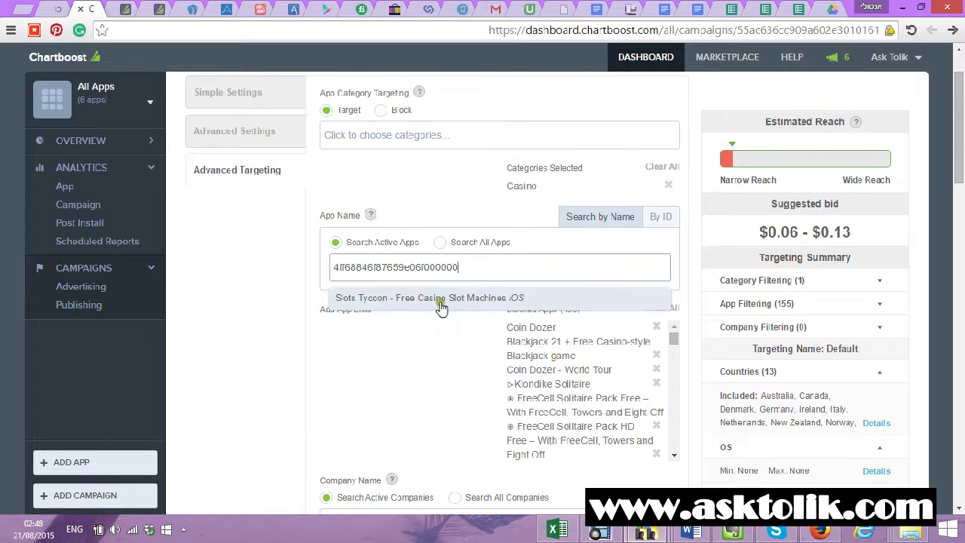
click(441, 299)
mouse_move(645, 532)
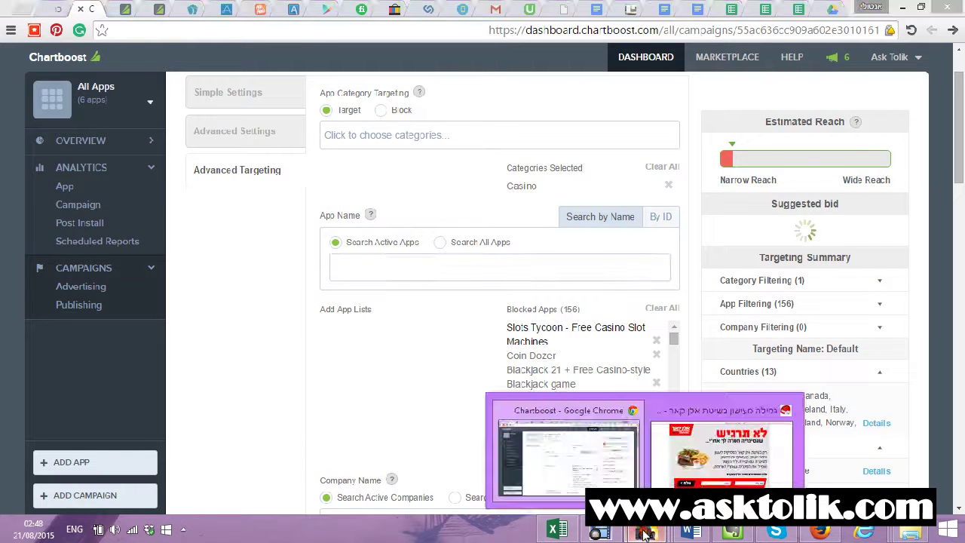
click(624, 469)
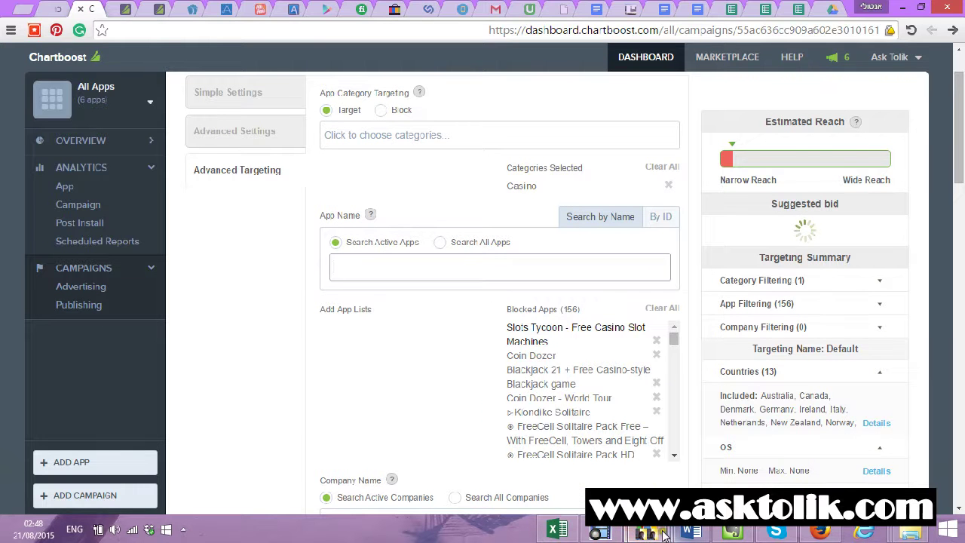
Block Slots Diamonds Casino using the Diamonds Slots iOS App ID from the pivot table.
click(557, 529)
scroll(625, 345, down, 5)
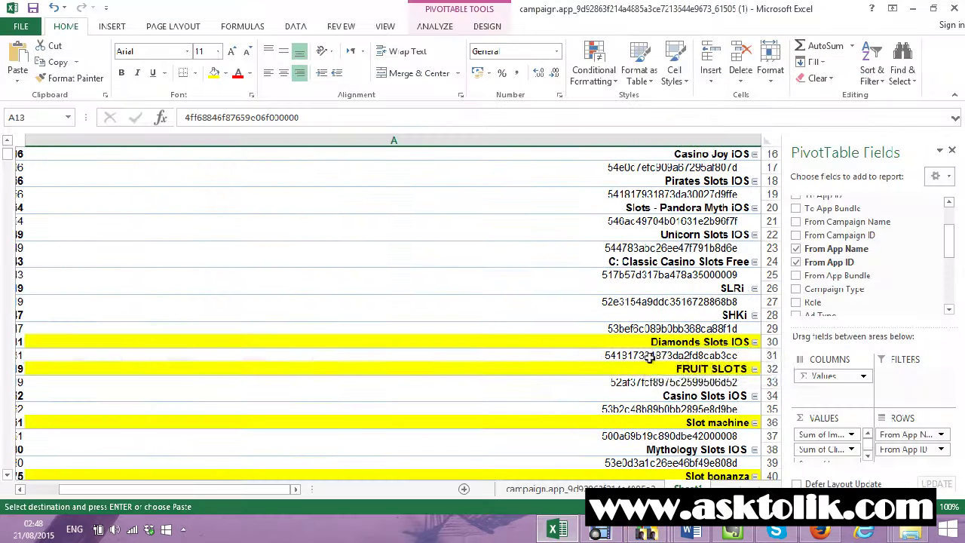
click(648, 354)
mouse_move(650, 531)
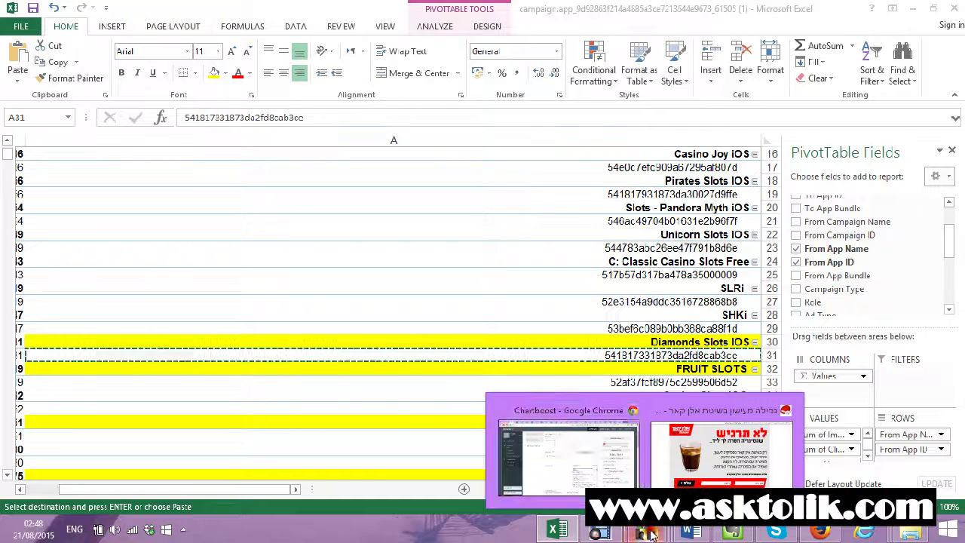
click(561, 441)
key(ctrl+v)
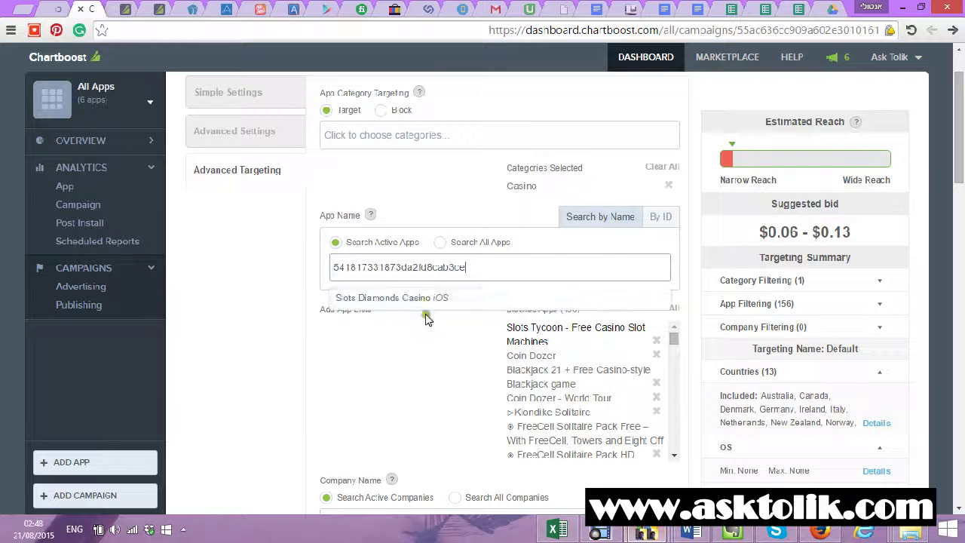
click(426, 301)
Copy the FRUIT SLOTS App ID and block Fruit Slots Machine in Chartboost.
mouse_move(646, 533)
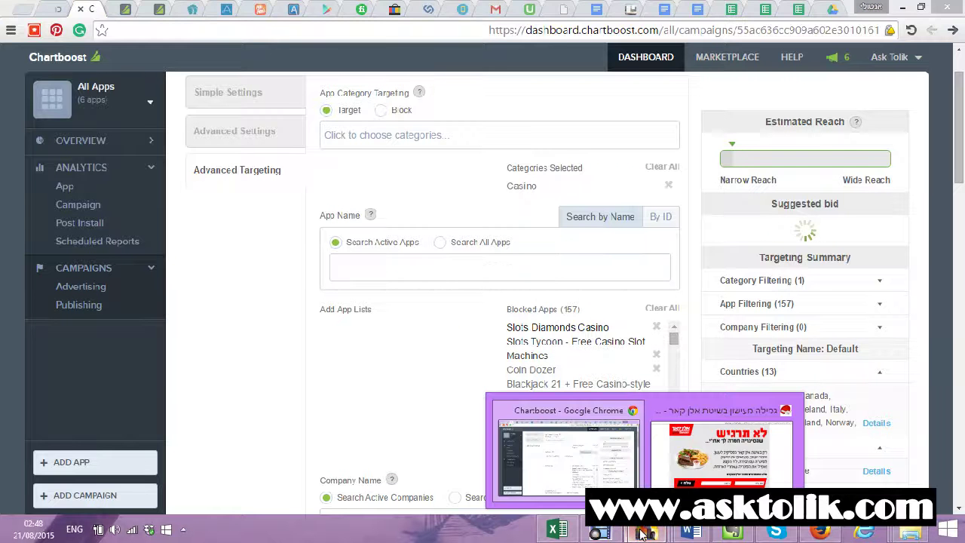
click(556, 530)
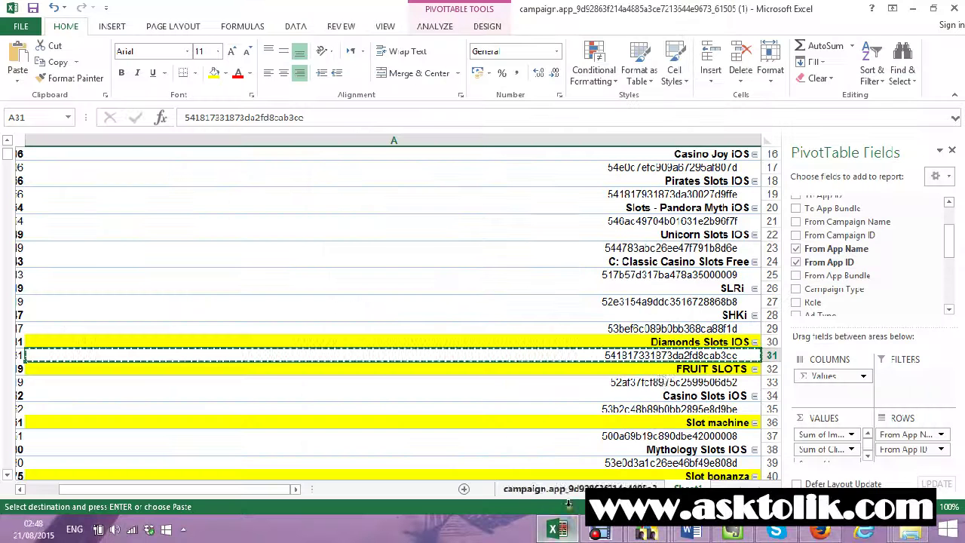
click(662, 382)
key(ctrl+c)
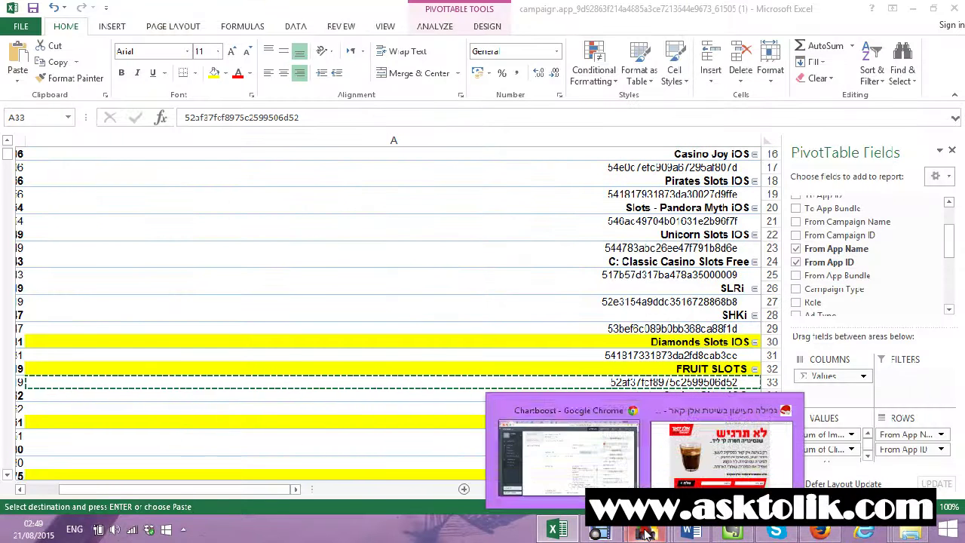
click(571, 445)
key(ctrl+v)
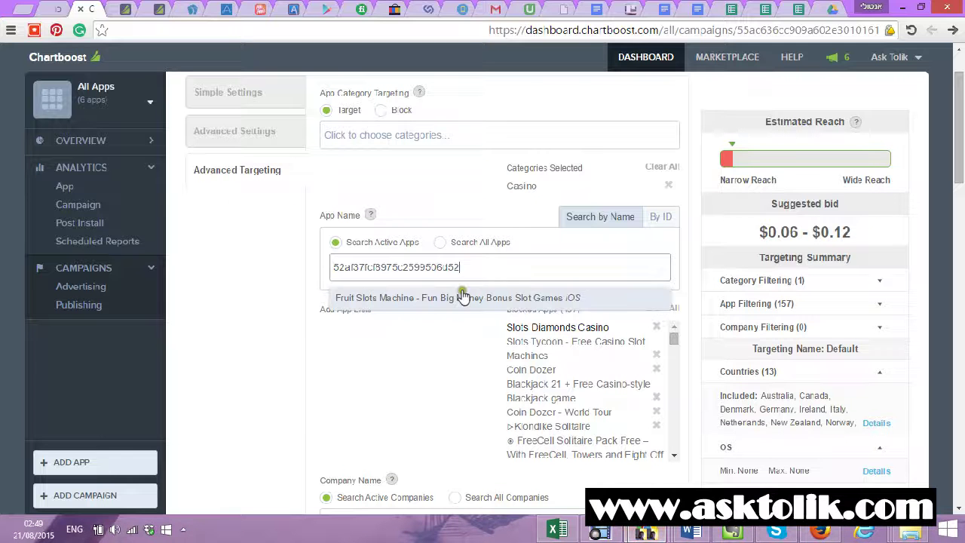
click(462, 298)
Copy the Slot machine App ID from cell A37 and block the Slot Machine app.
mouse_move(644, 531)
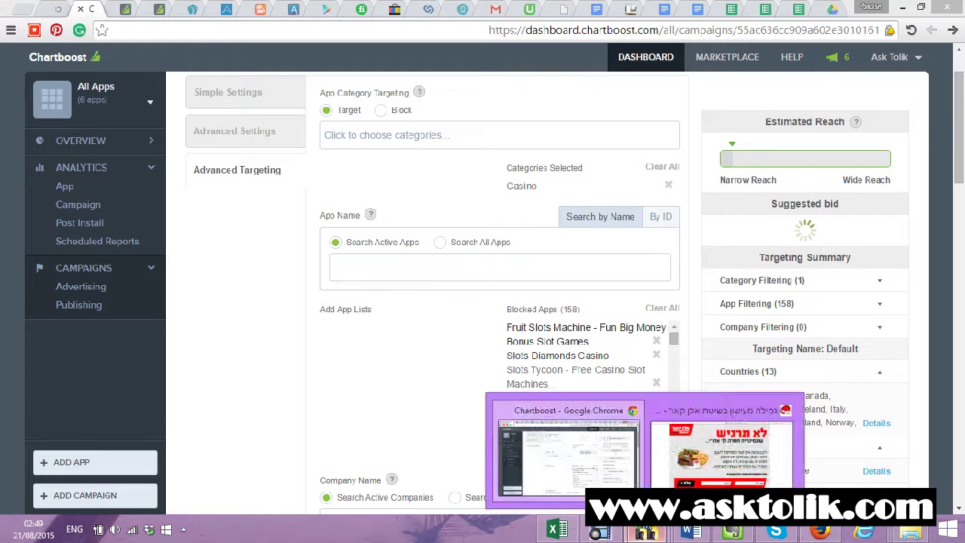
click(557, 530)
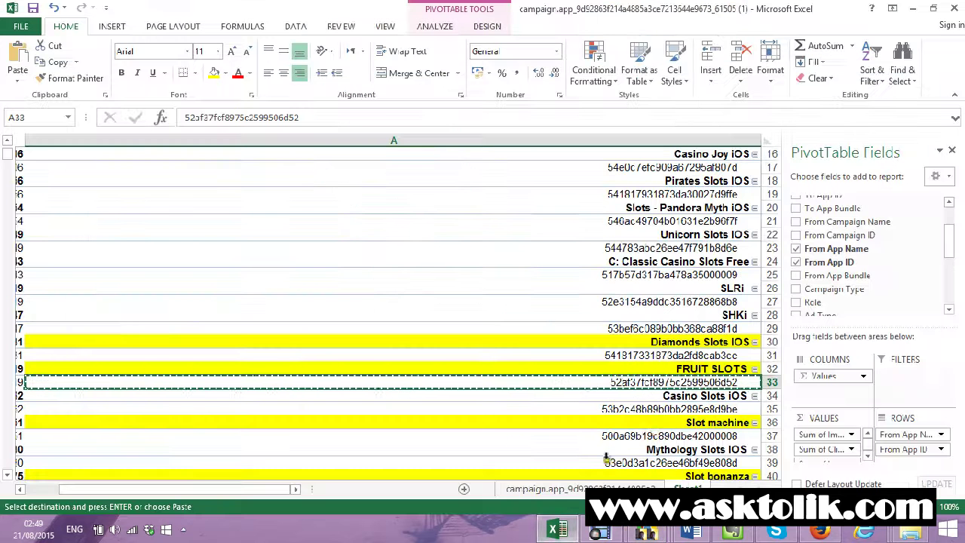
click(654, 436)
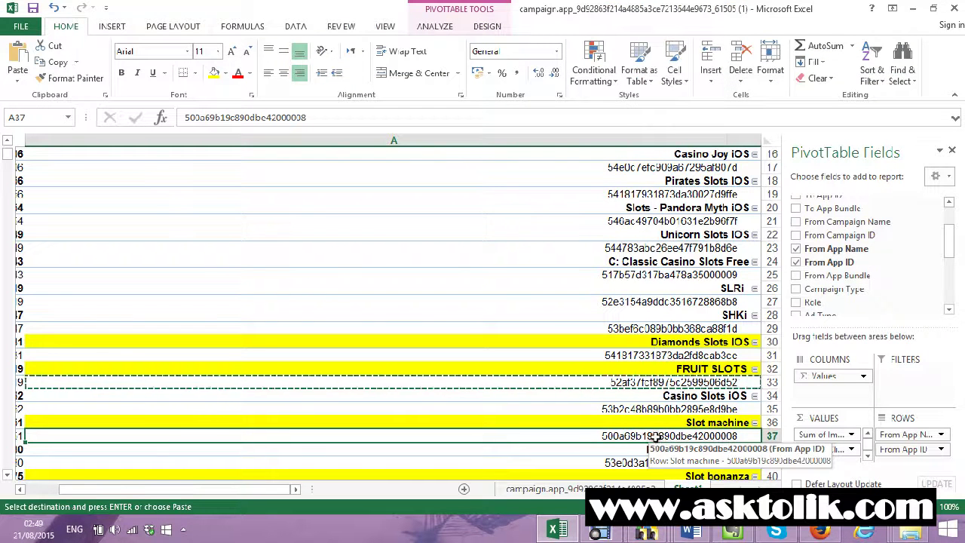
key(ctrl+c)
mouse_move(645, 532)
click(571, 463)
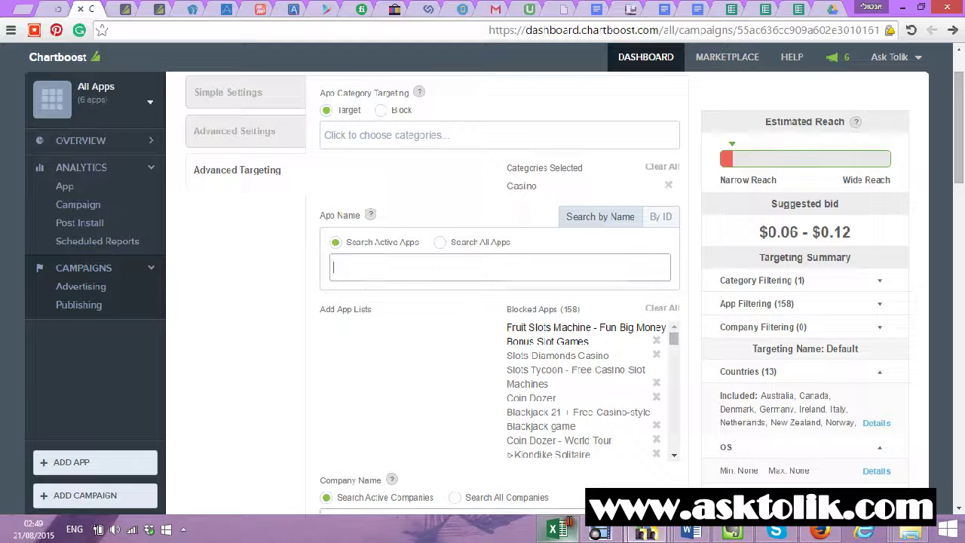
key(ctrl+v)
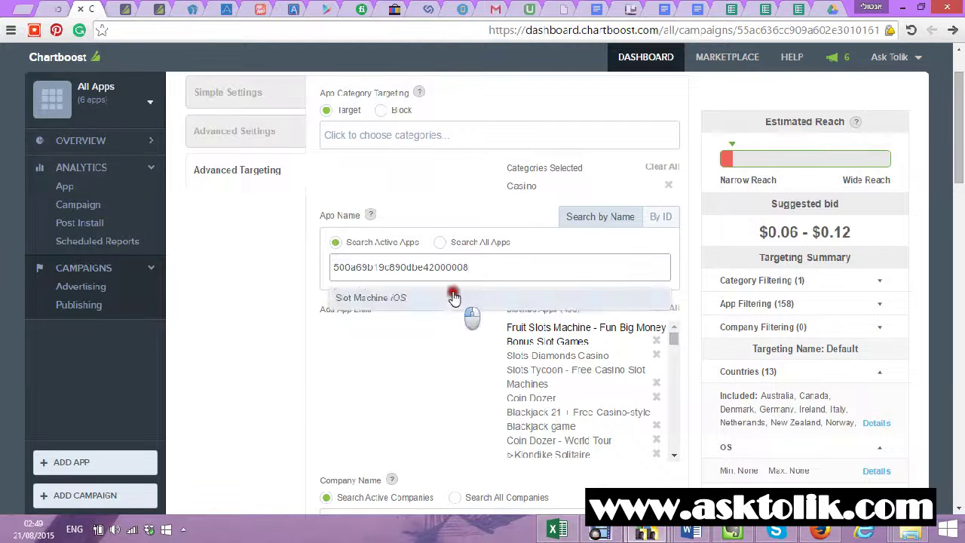
click(455, 296)
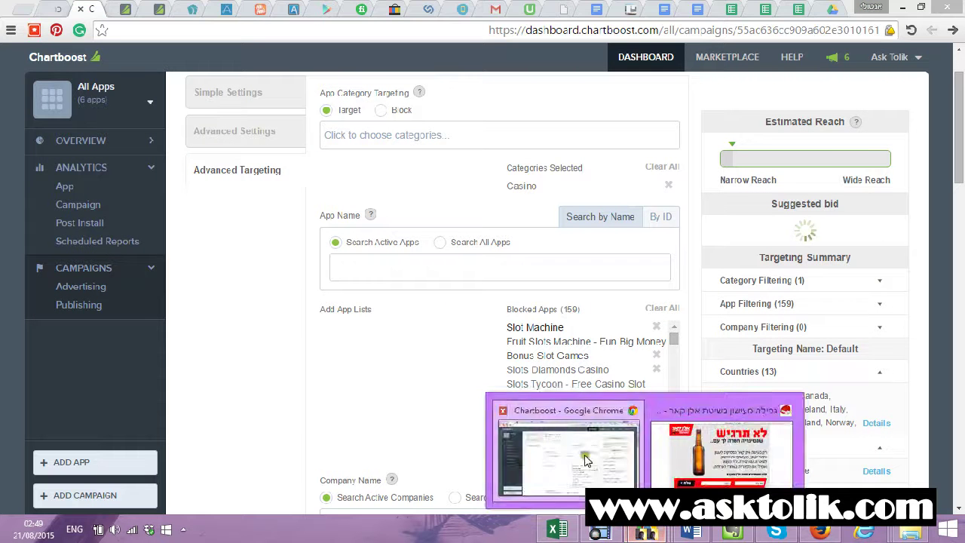
Copy the Slot bonanza App ID from cell A41 and block the Slot Bonanza app.
click(557, 529)
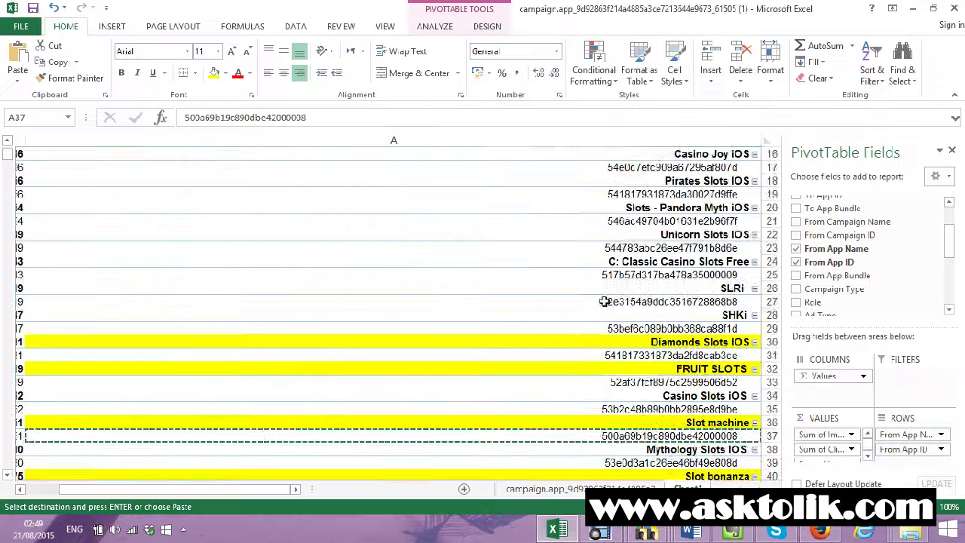
scroll(605, 305, down, 2)
scroll(605, 305, down, 1)
click(665, 368)
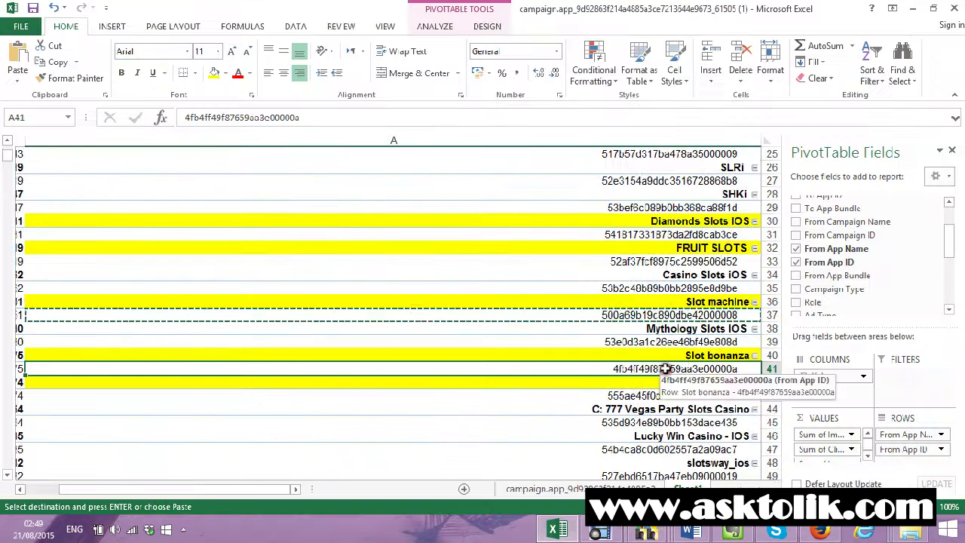
key(ctrl+c)
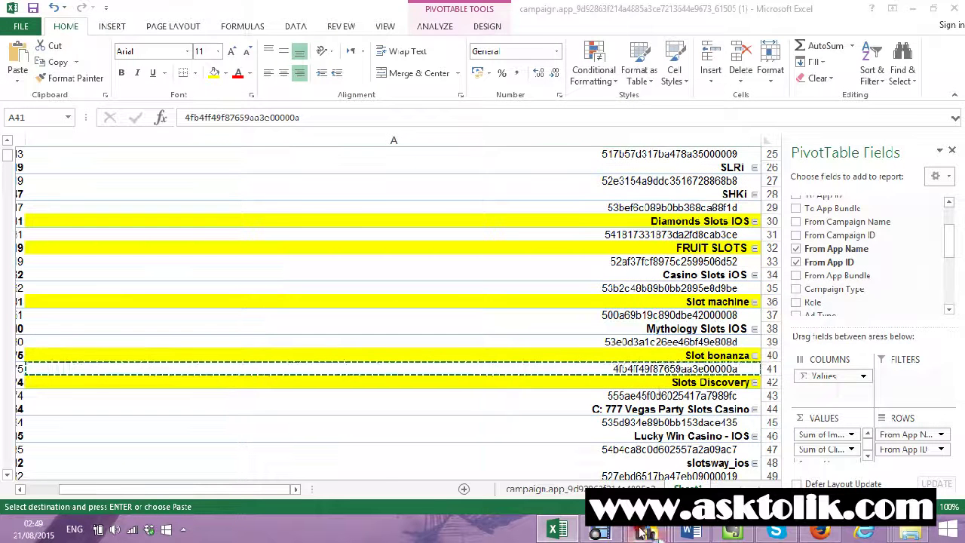
mouse_move(644, 531)
click(562, 443)
key(ctrl+v)
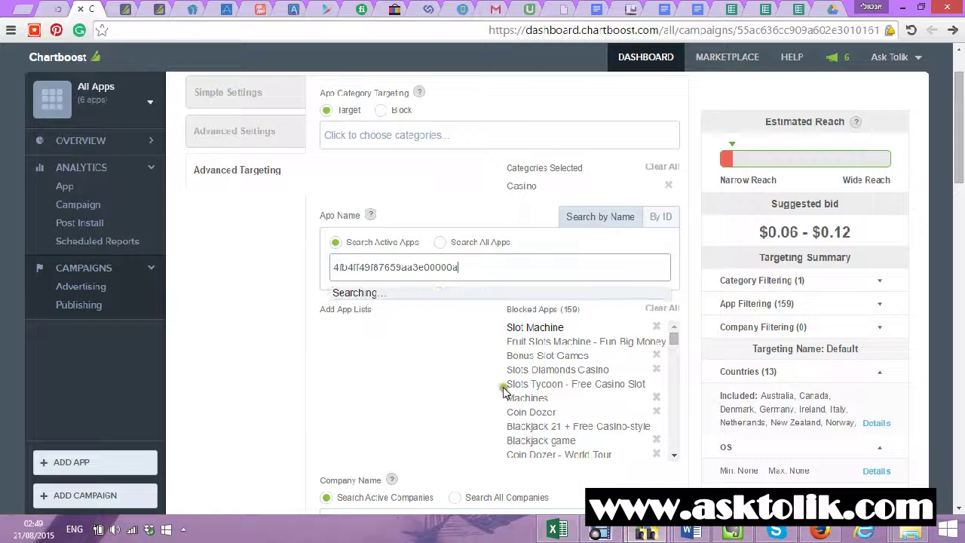
click(433, 294)
click(259, 98)
scroll(387, 226, down, 10)
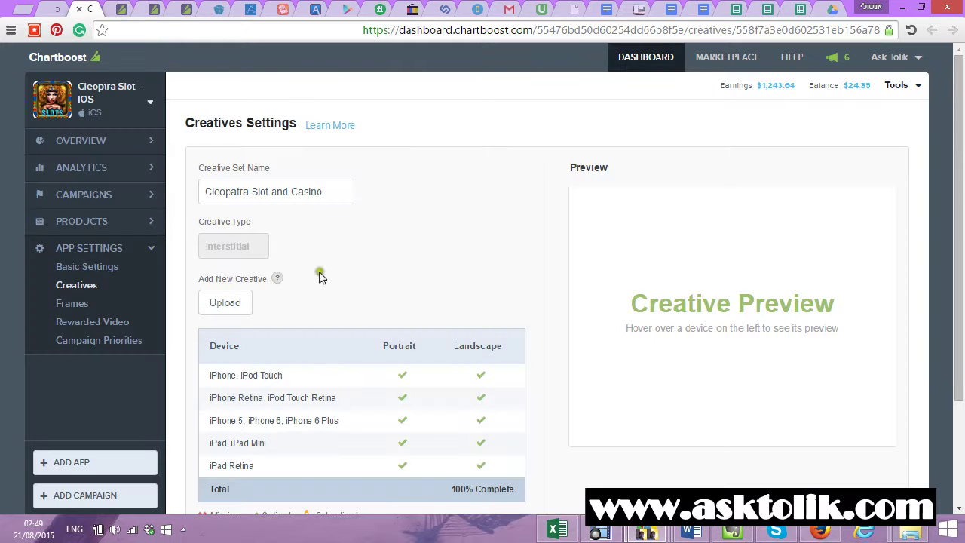
mouse_move(398, 372)
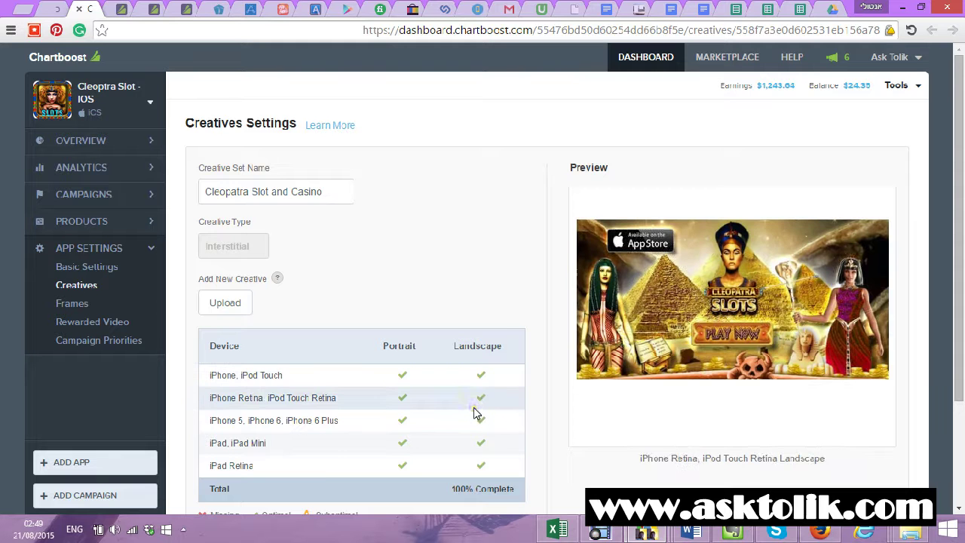
click(125, 12)
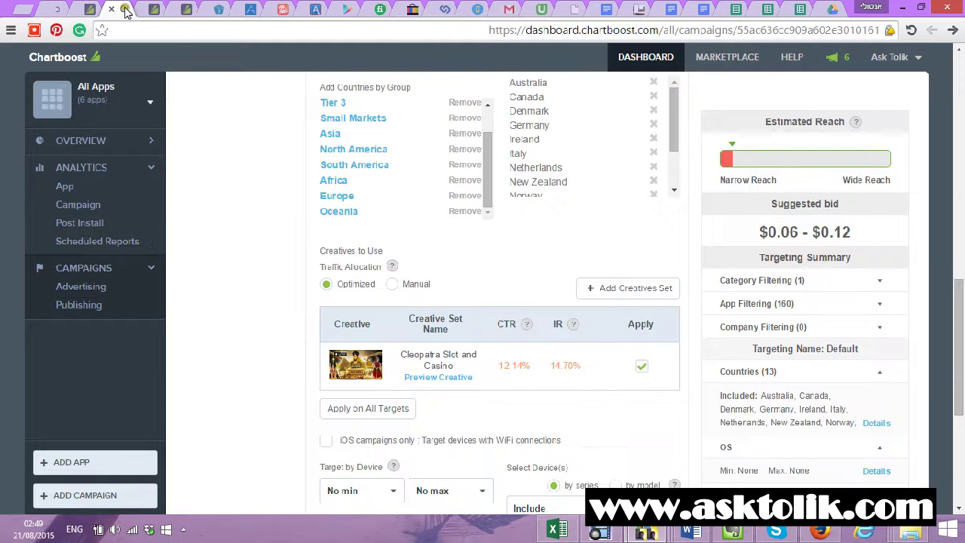
Open the campaign's Advanced Targeting and block Slots Discovery via its App ID from cell A43.
scroll(218, 113, up, 9)
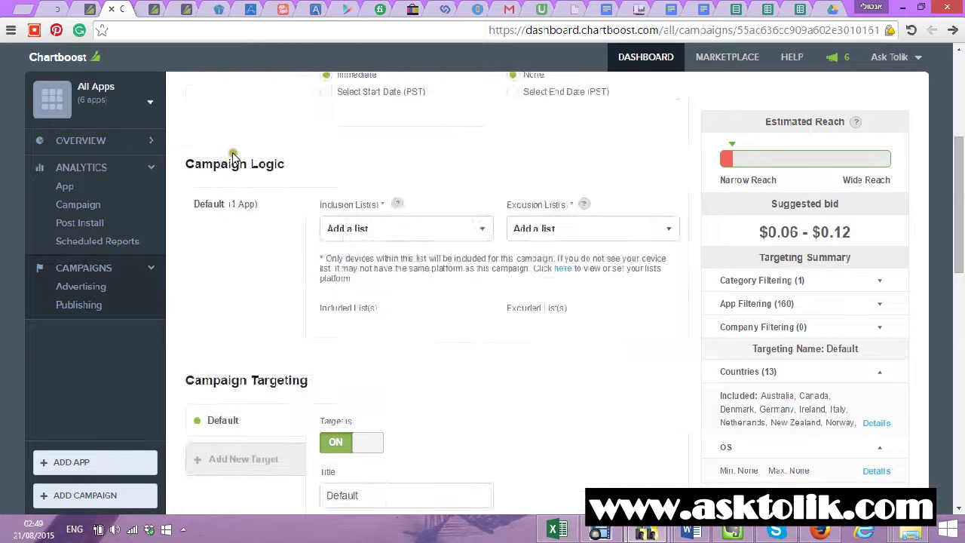
click(246, 187)
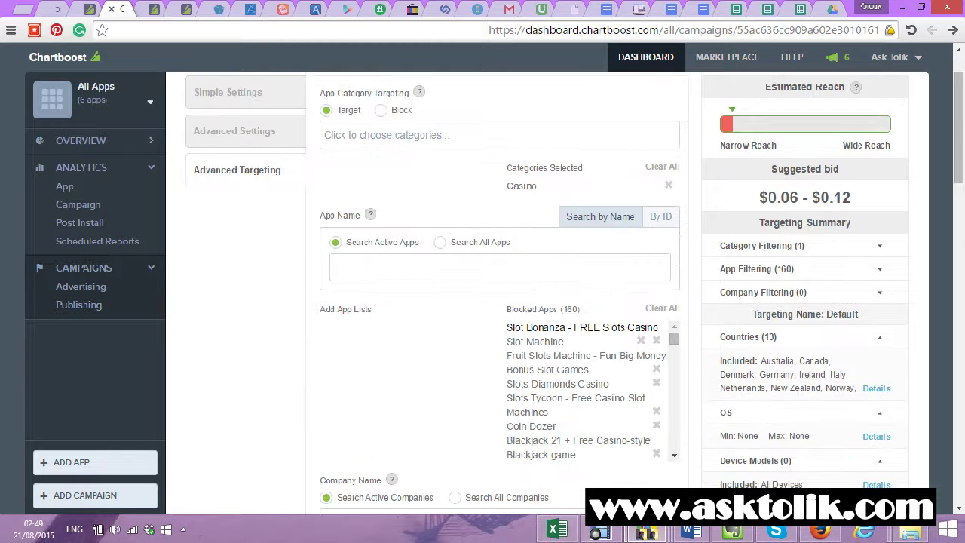
click(557, 530)
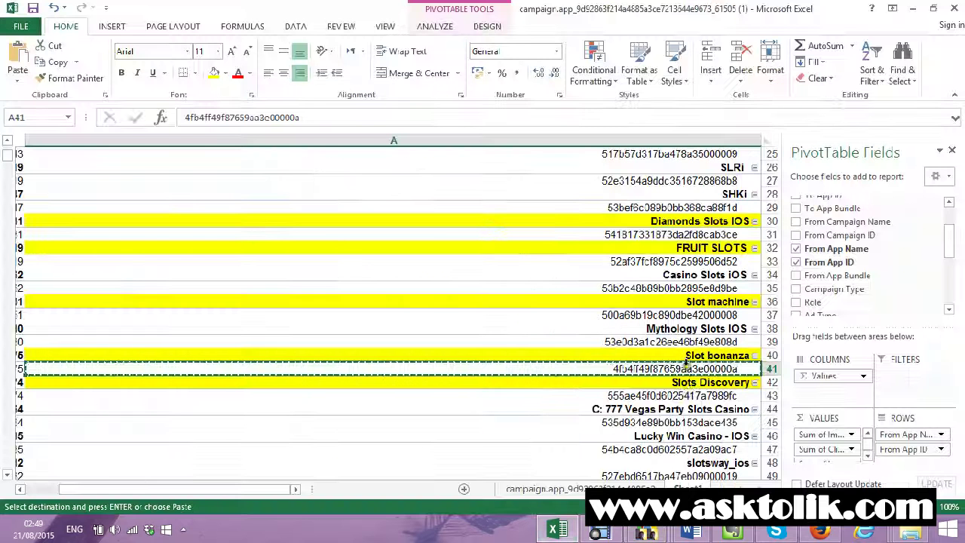
click(688, 393)
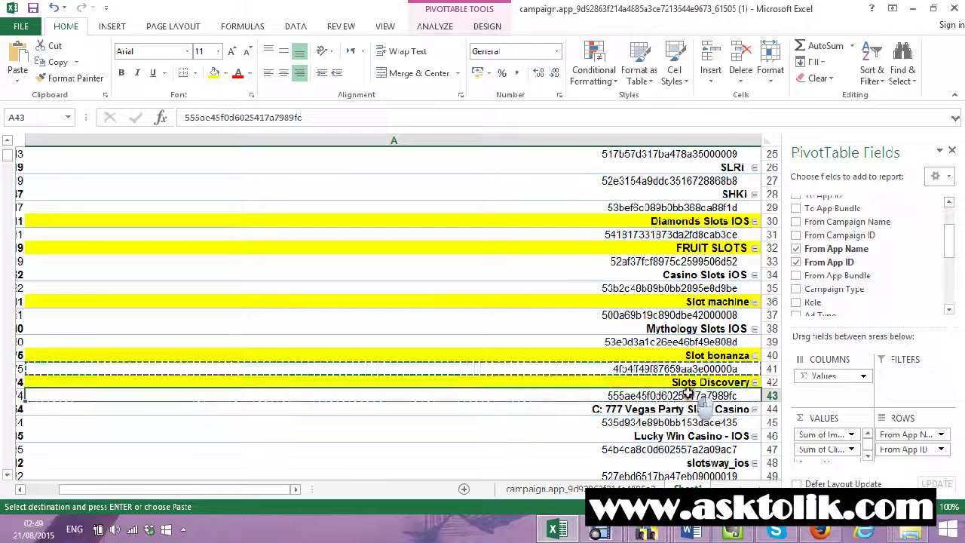
click(566, 522)
click(512, 270)
key(ctrl+v)
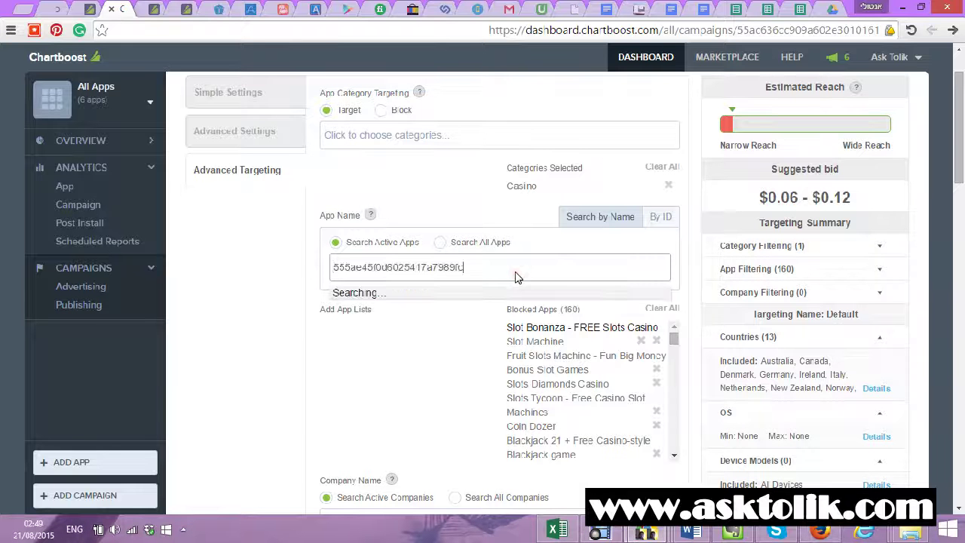
click(472, 301)
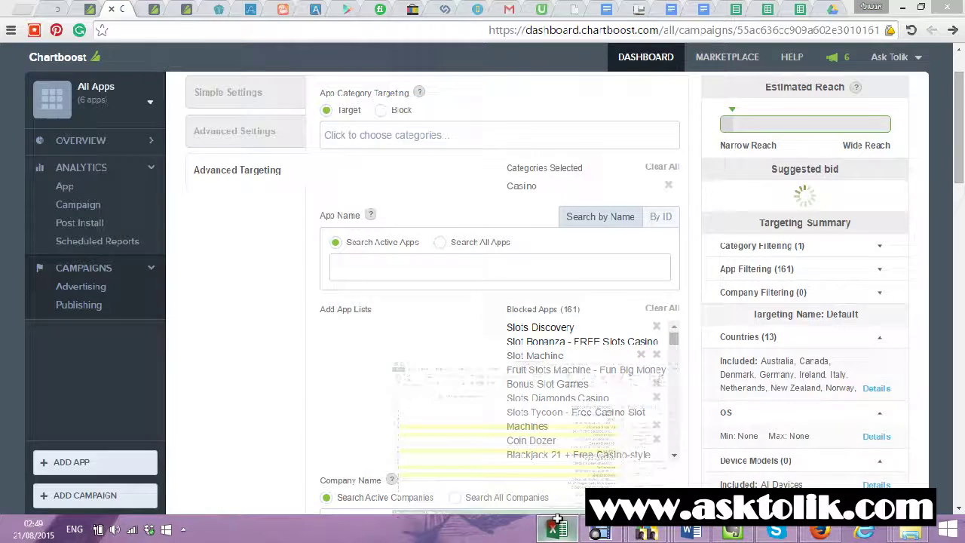
Block the Blackjack Party app using the App ID copied from cell A51.
click(557, 530)
scroll(596, 367, down, 2)
click(632, 342)
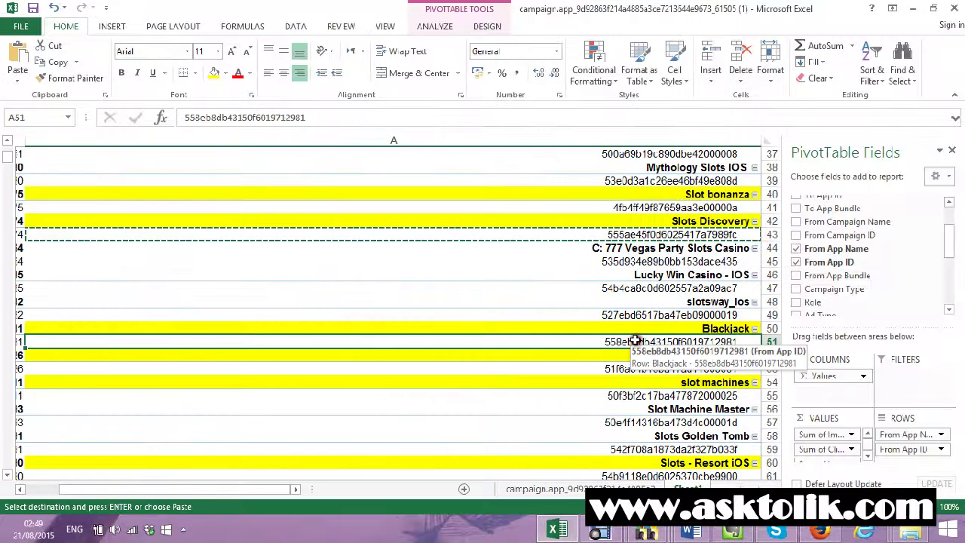
key(ctrl+c)
click(572, 532)
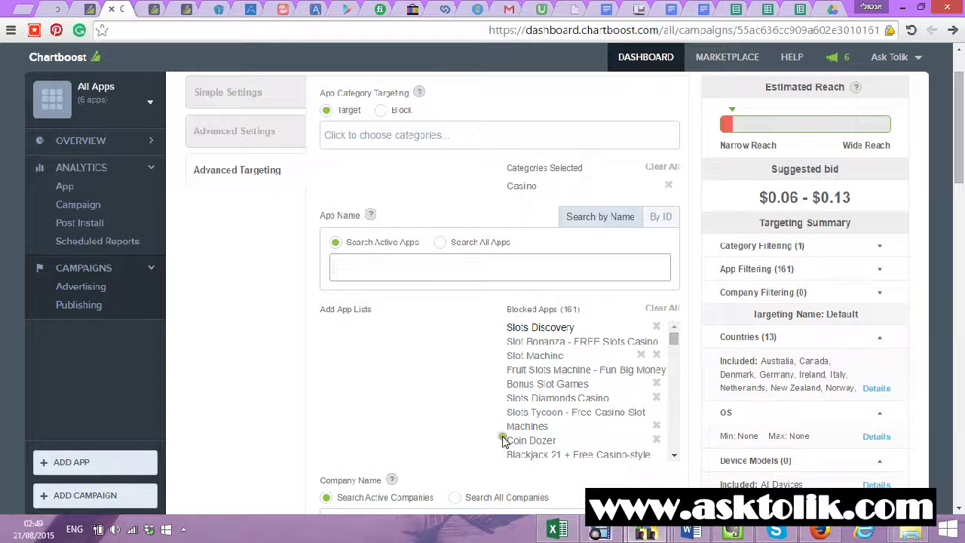
key(ctrl+v)
click(416, 300)
click(557, 530)
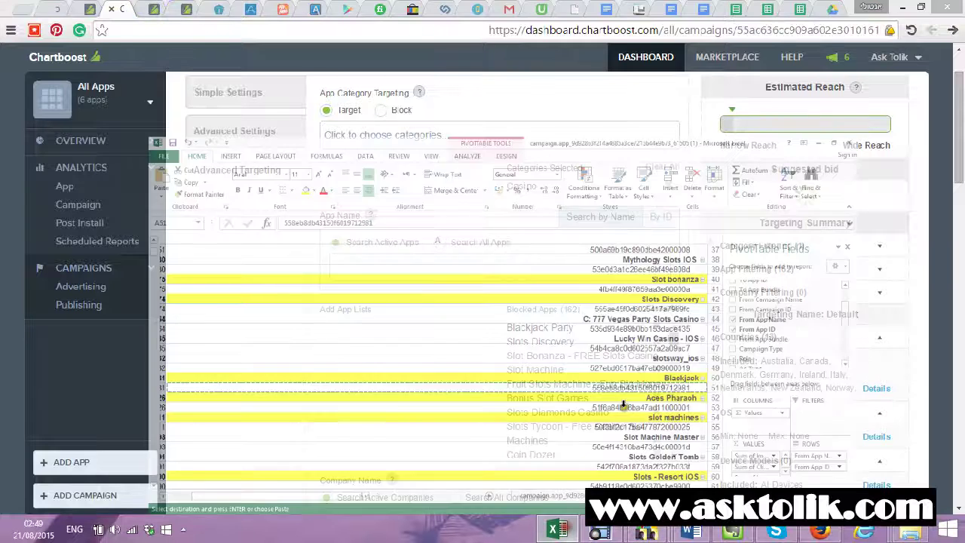
Search the Aces Pharaoh App ID from A53 and block the suggested Pharaoh's casino app.
click(663, 368)
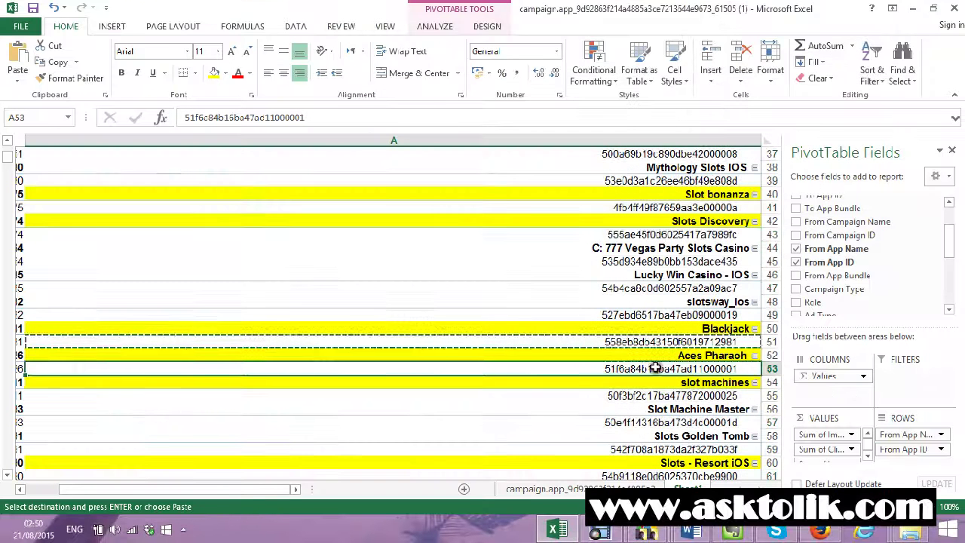
key(ctrl+c)
click(557, 529)
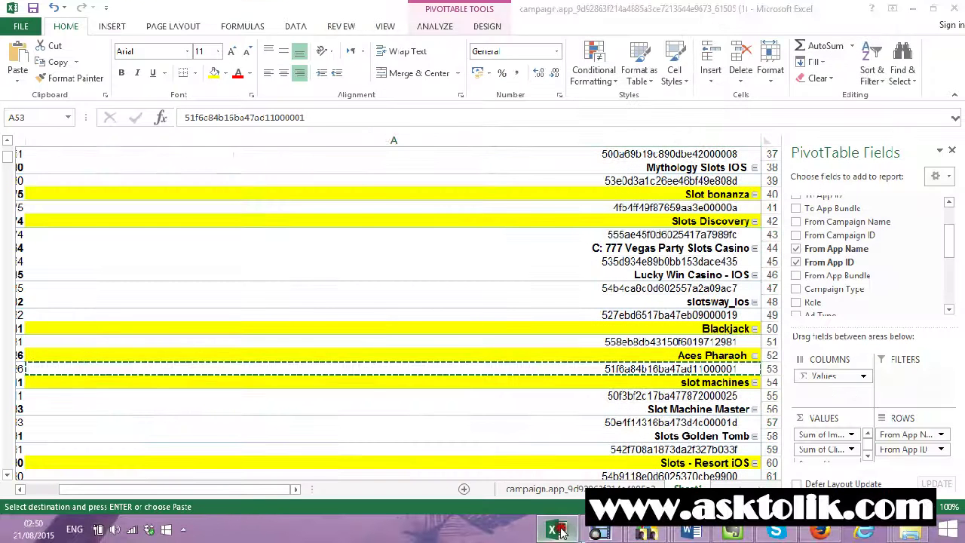
key(ctrl+v)
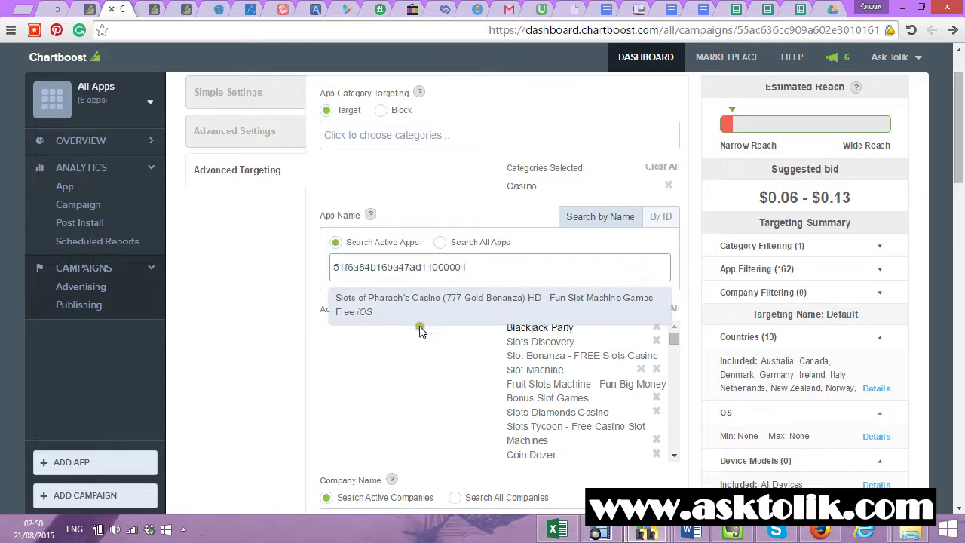
click(461, 267)
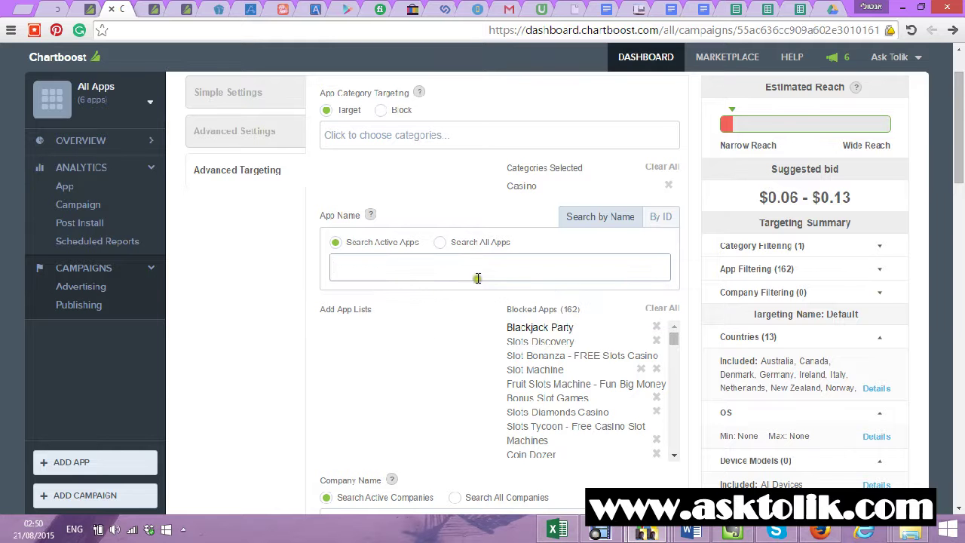
key(ctrl+v)
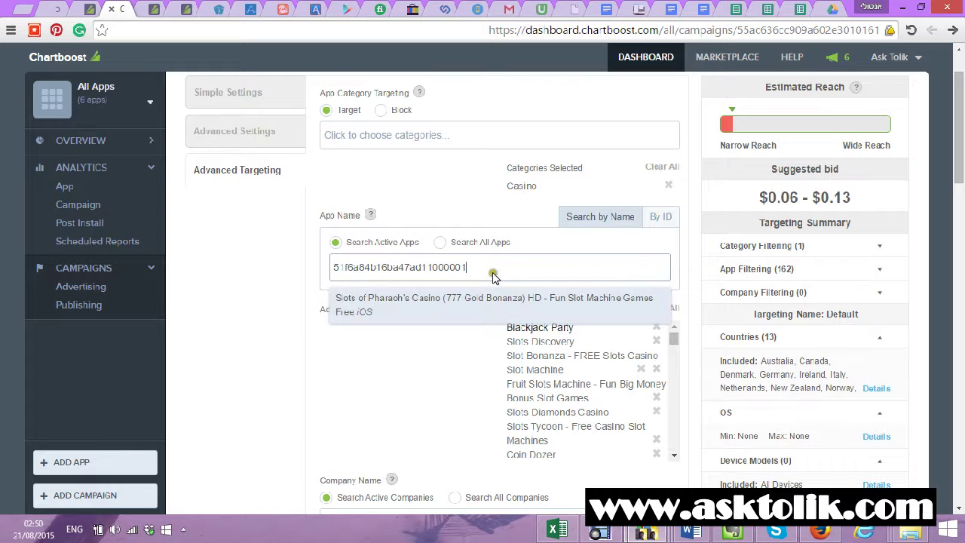
click(491, 301)
click(557, 529)
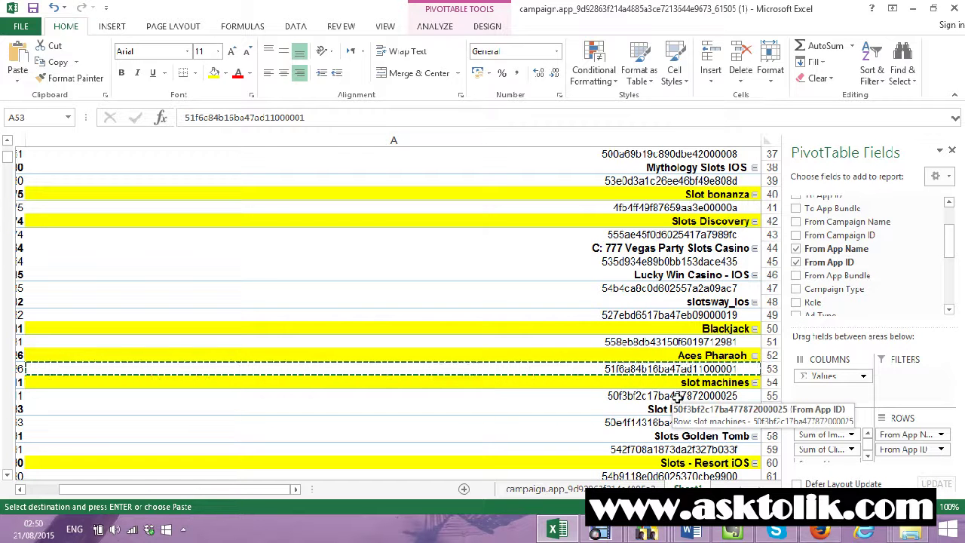
Block the Slot Machines app using the App ID copied from cell A55.
click(678, 396)
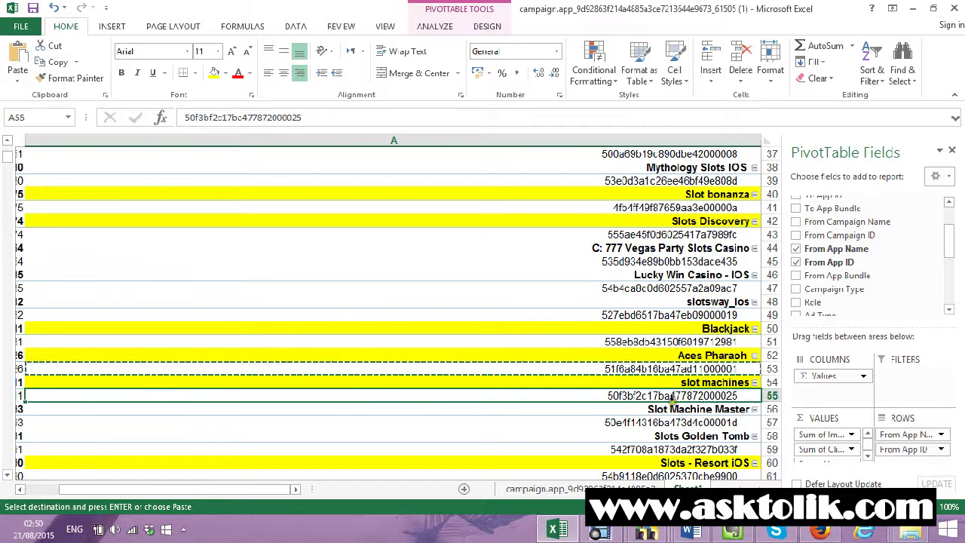
key(ctrl+c)
mouse_move(645, 530)
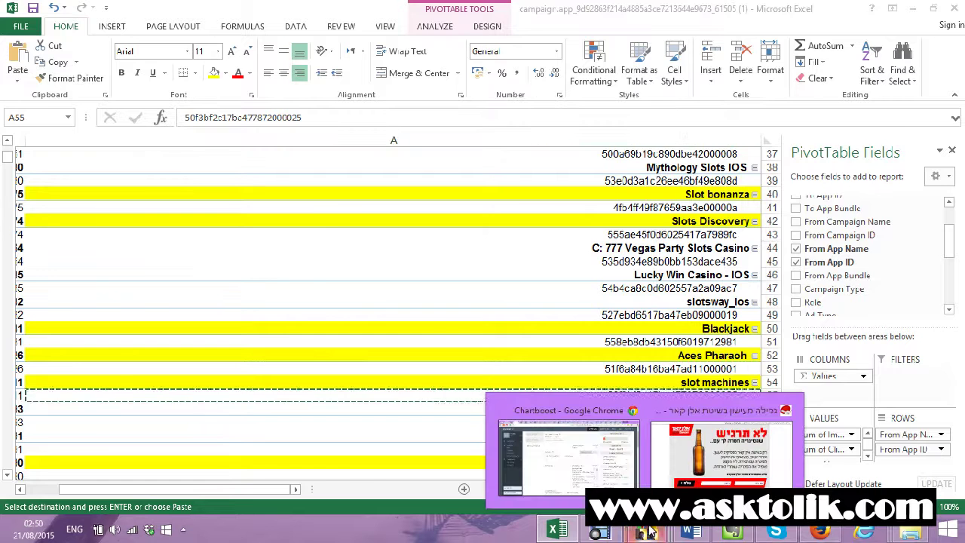
click(585, 449)
key(ctrl+v)
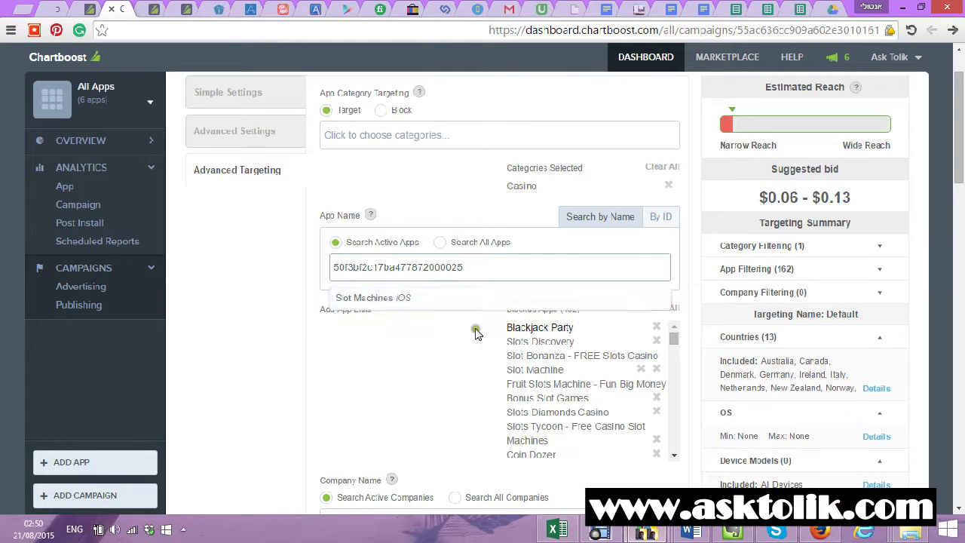
click(450, 298)
mouse_move(642, 532)
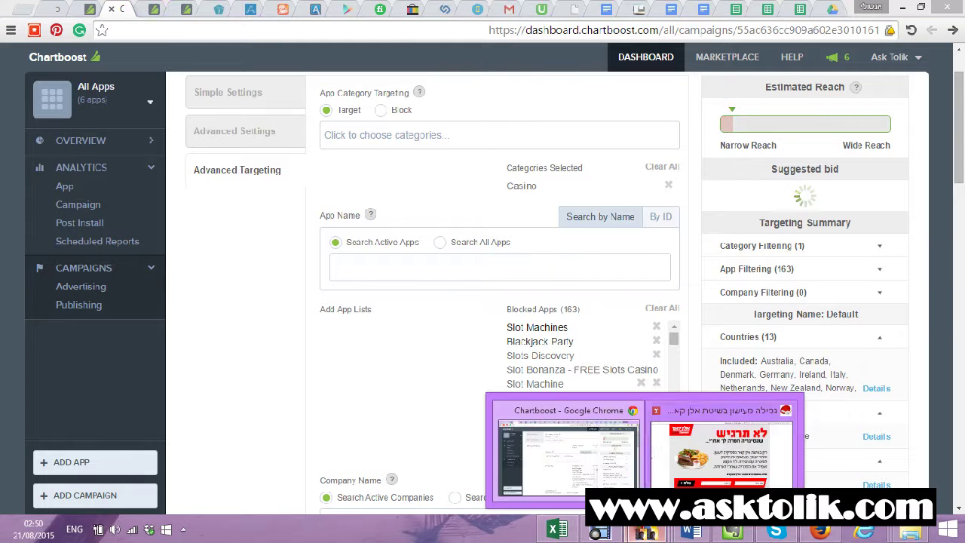
click(592, 441)
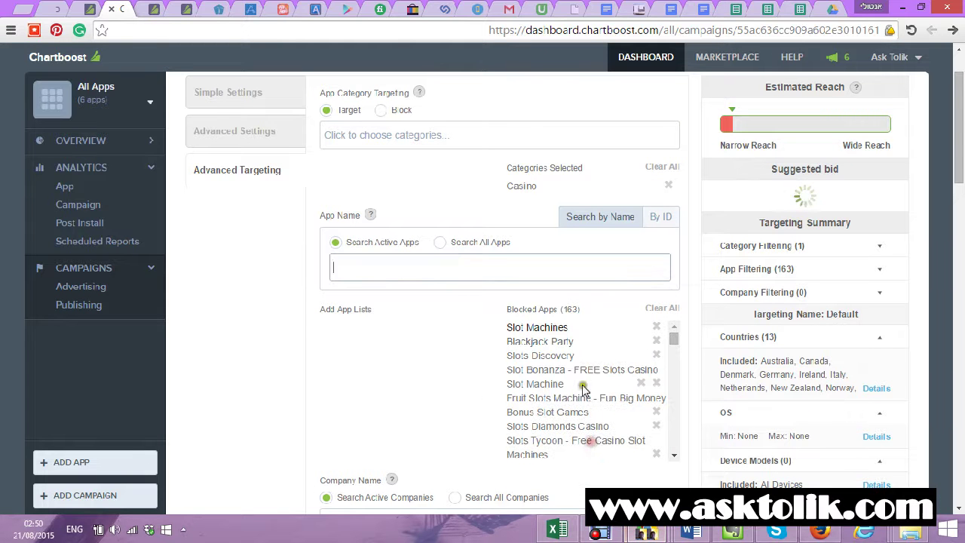
click(558, 530)
Block the Slots Resort app matched by the Slots - Resort iOS App ID in A61.
scroll(577, 437, down, 3)
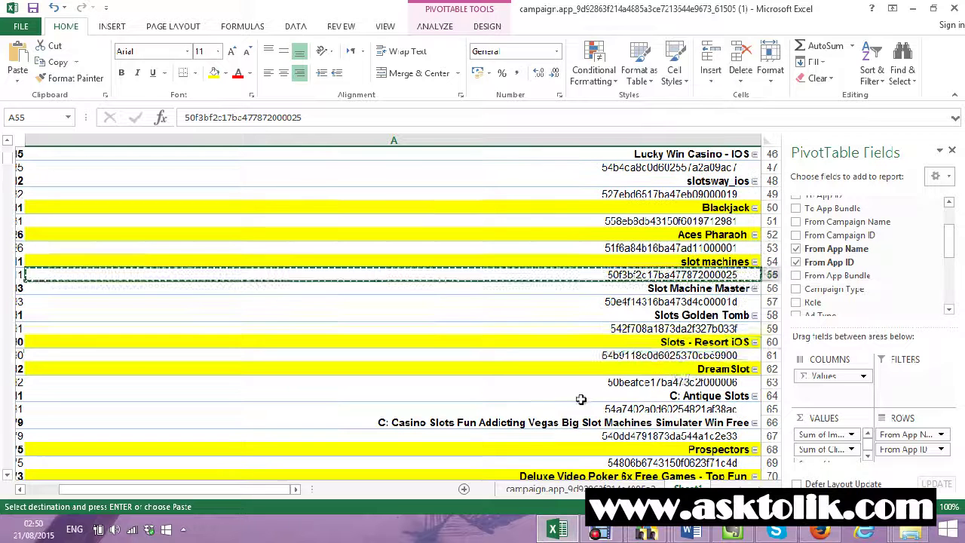
click(648, 355)
key(ctrl+c)
mouse_move(644, 532)
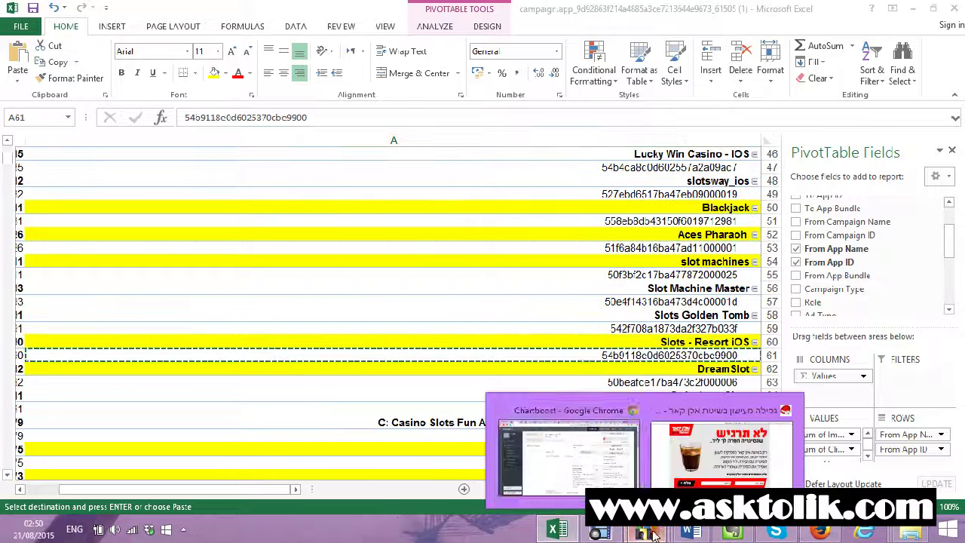
click(592, 439)
key(ctrl+v)
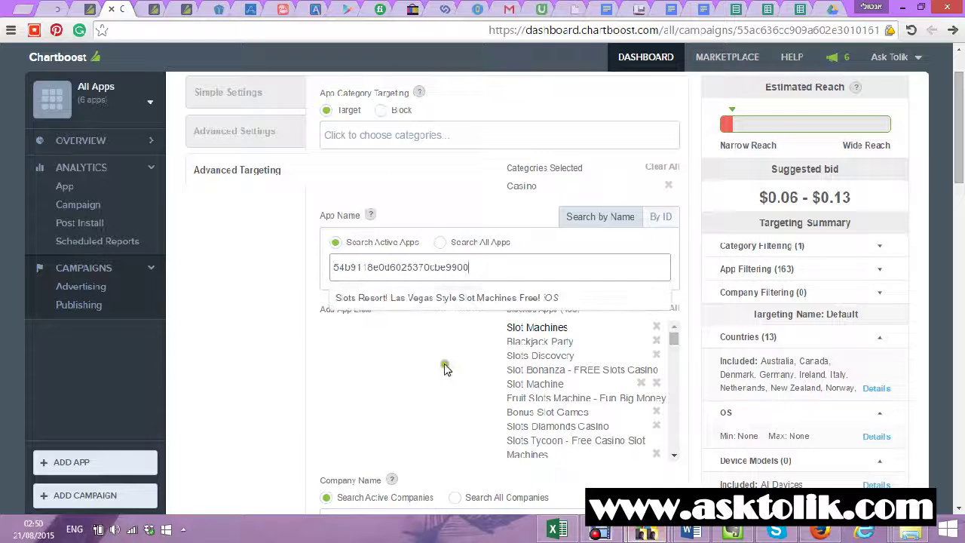
click(433, 308)
key(alt+Tab)
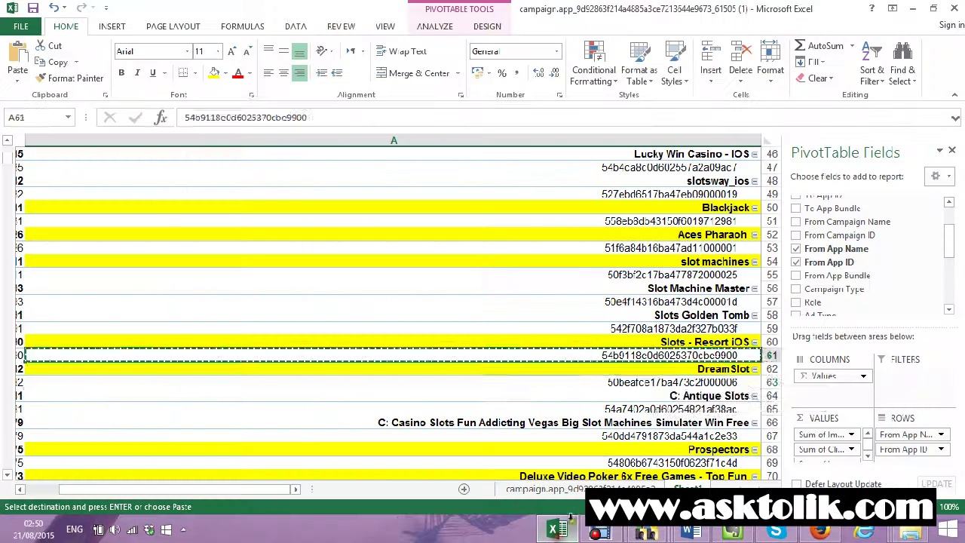
Block the Slots Dreams app matched by the DreamSlot App ID in A63.
click(657, 381)
key(ctrl+c)
mouse_move(623, 533)
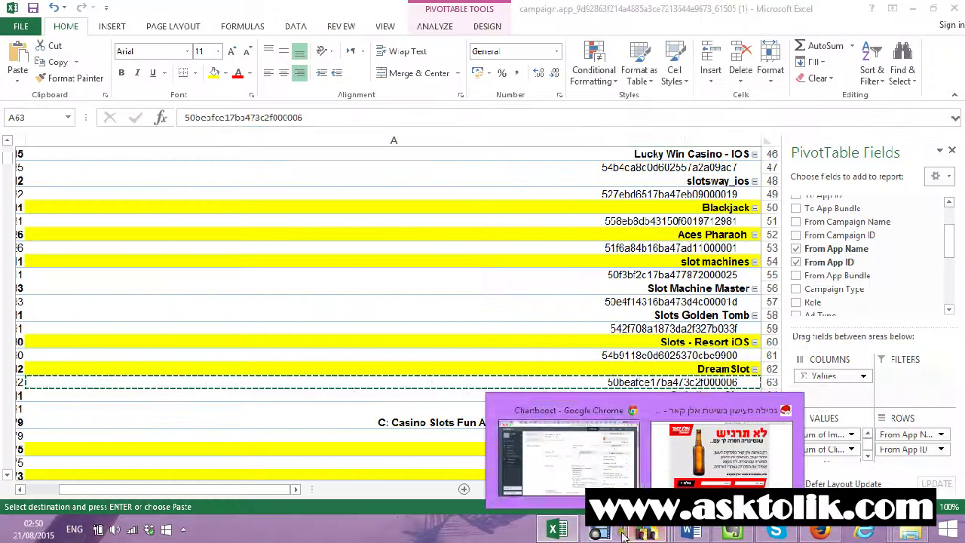
click(569, 445)
key(ctrl+v)
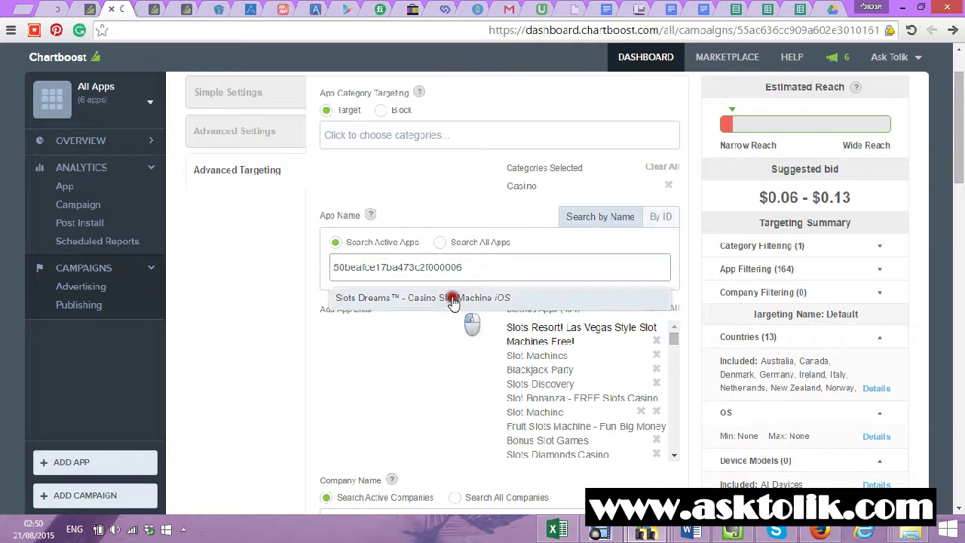
click(453, 298)
click(557, 531)
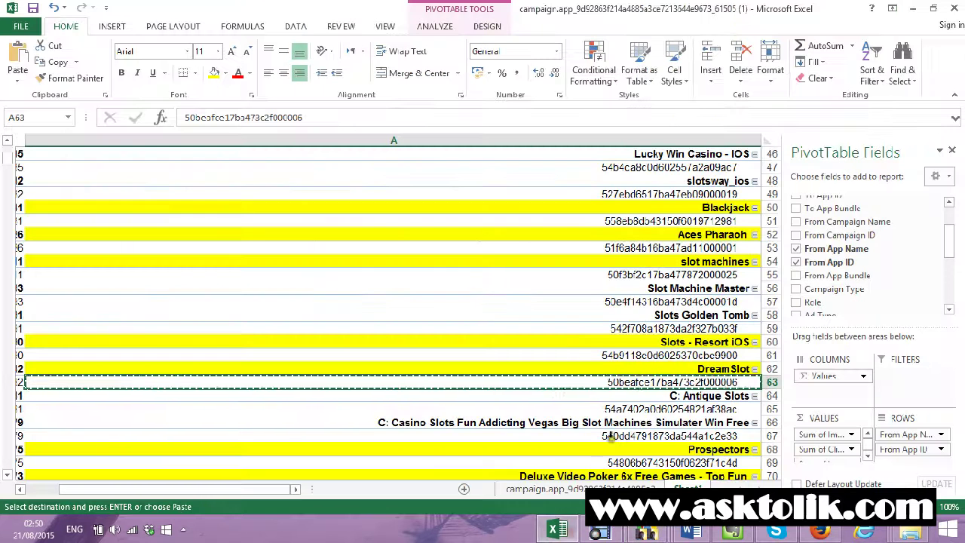
Block the Prospectors app using the App ID copied from cell A69.
scroll(592, 400, down, 3)
click(675, 340)
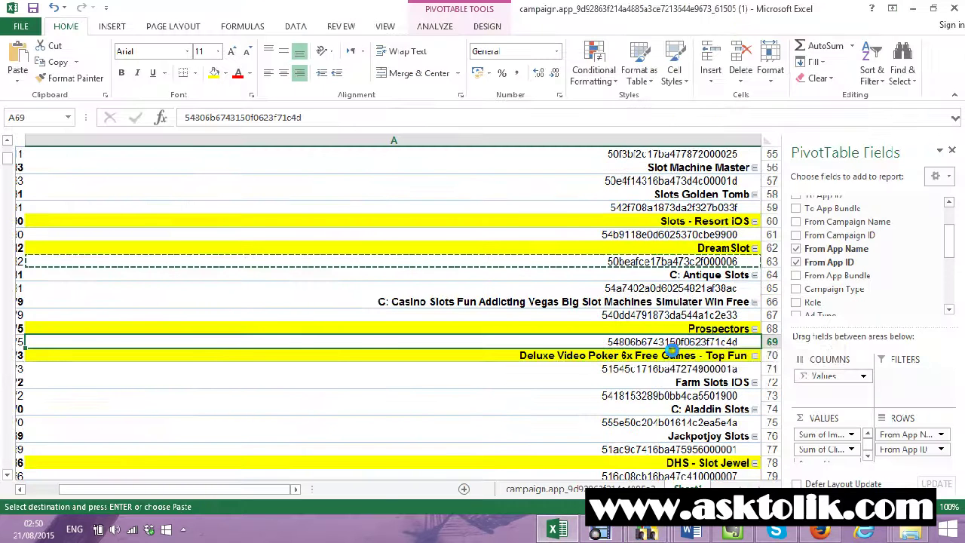
key(ctrl+c)
click(571, 532)
click(407, 267)
key(ctrl+v)
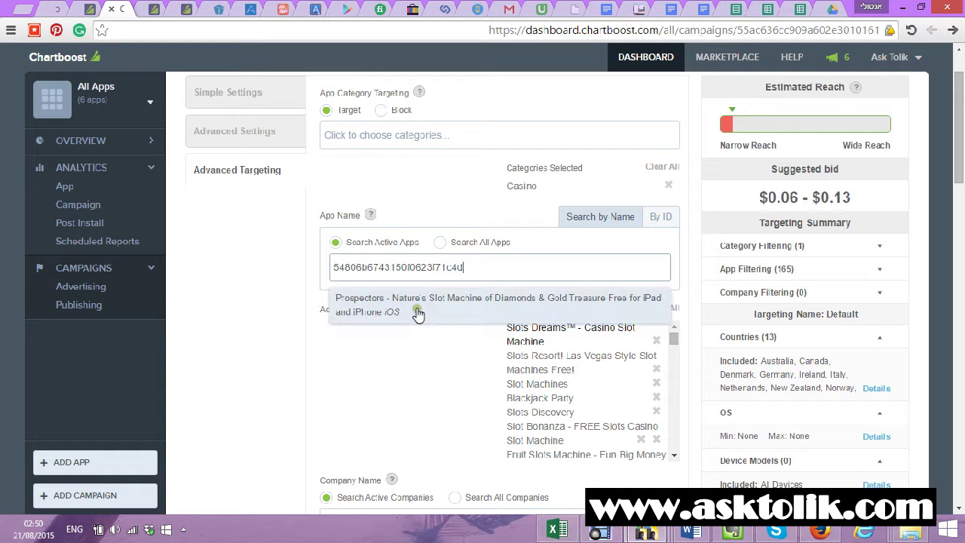
click(419, 314)
mouse_move(634, 535)
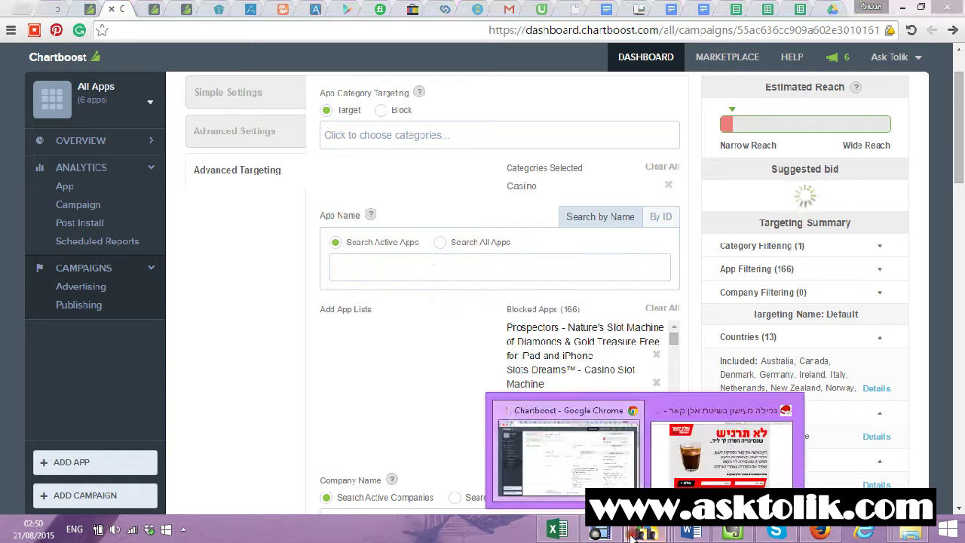
click(558, 529)
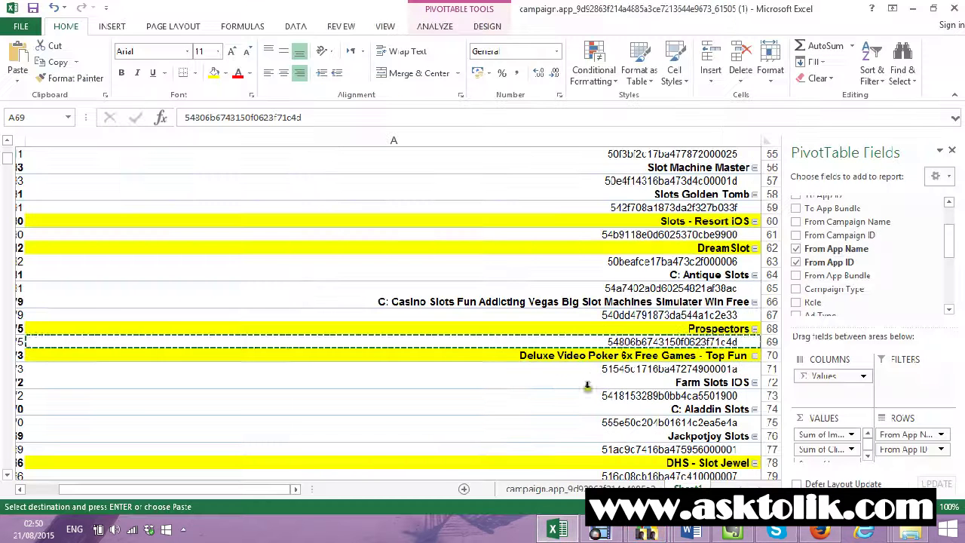
Block the French video poker app matched by the Deluxe Video Poker ID in A71.
click(594, 369)
key(ctrl+c)
click(600, 532)
key(ctrl+v)
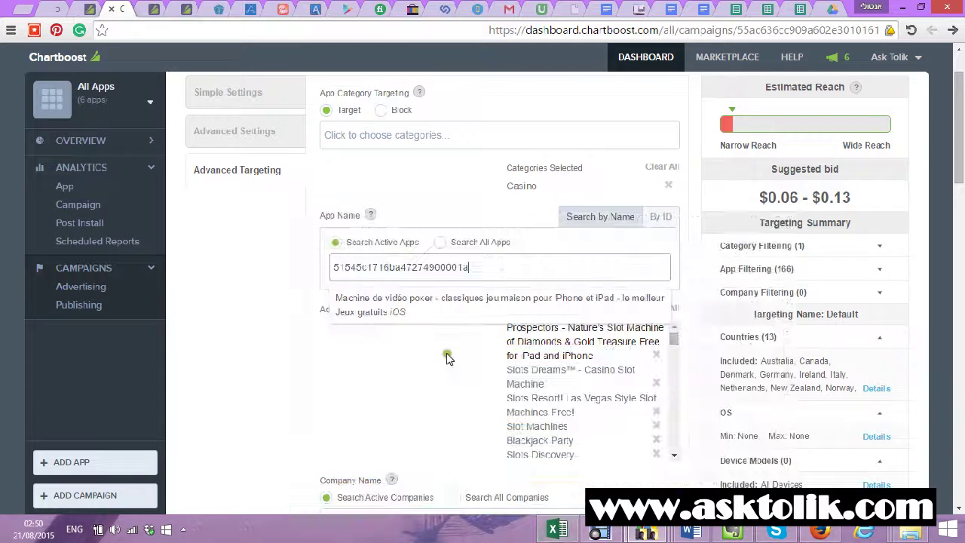
click(428, 310)
click(558, 529)
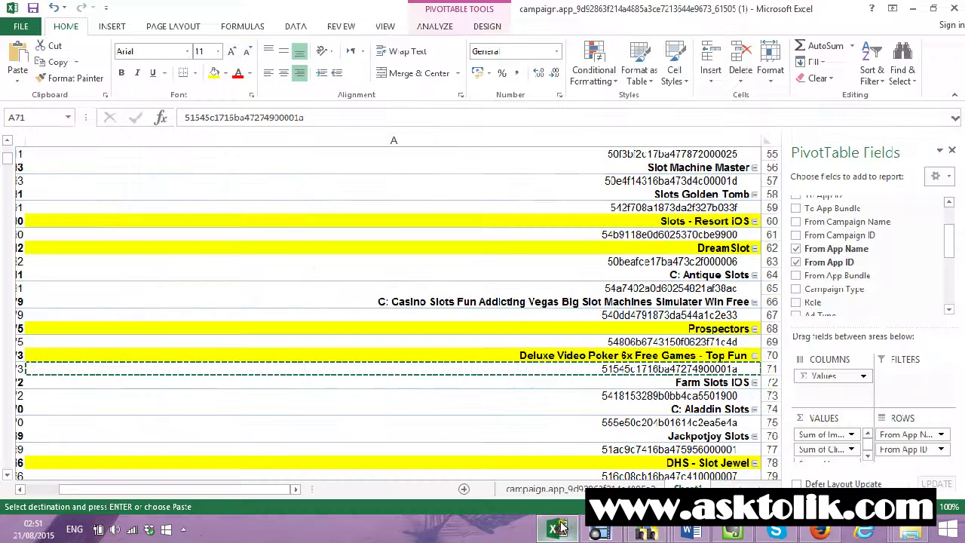
Block Jewel Slot Machine Mania using the DHS - Slot Jewel App ID in A79.
scroll(561, 430, down, 2)
click(645, 396)
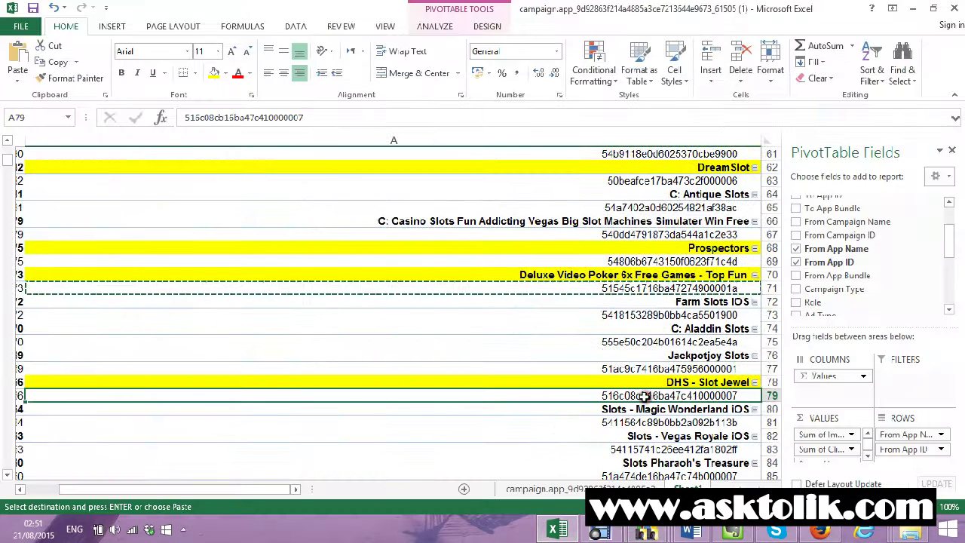
key(ctrl+c)
click(599, 532)
key(ctrl+v)
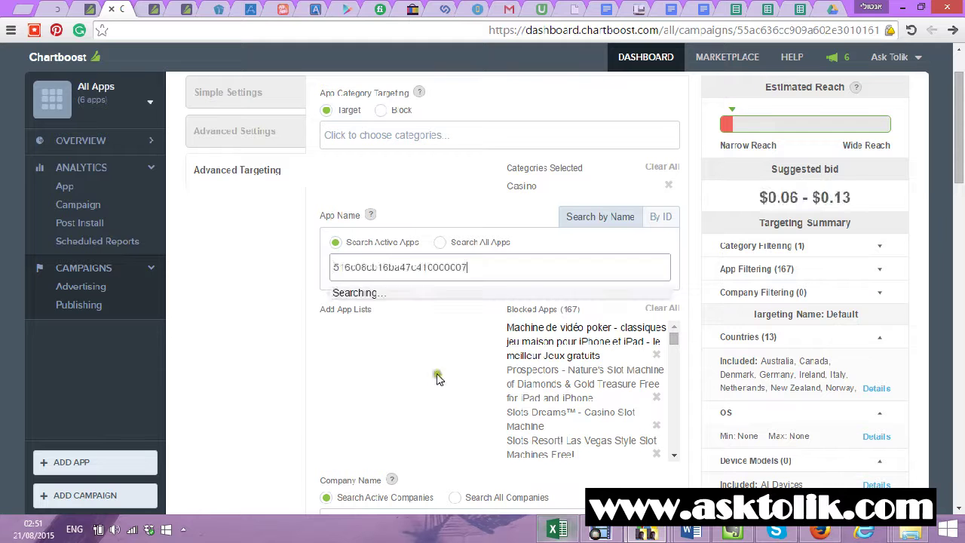
click(420, 310)
click(558, 529)
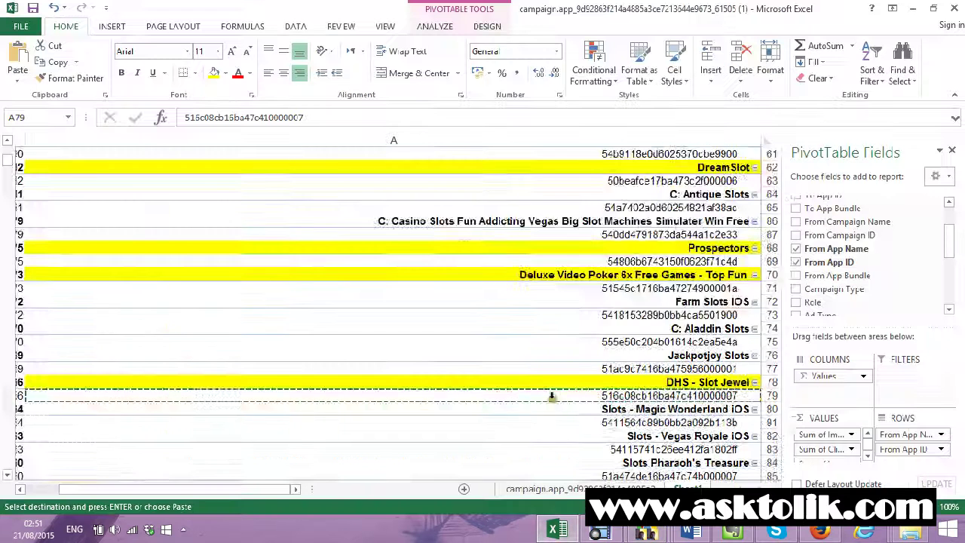
Block the King of Booze FREE app matched by the King of Booze iOS ID in A91.
scroll(555, 383, down, 3)
scroll(556, 383, down, 2)
click(660, 355)
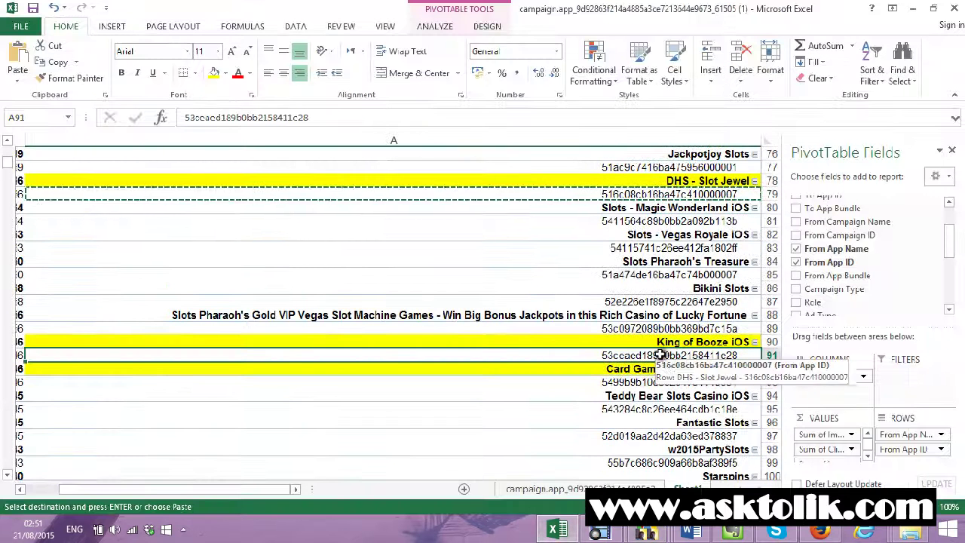
key(ctrl+c)
click(600, 532)
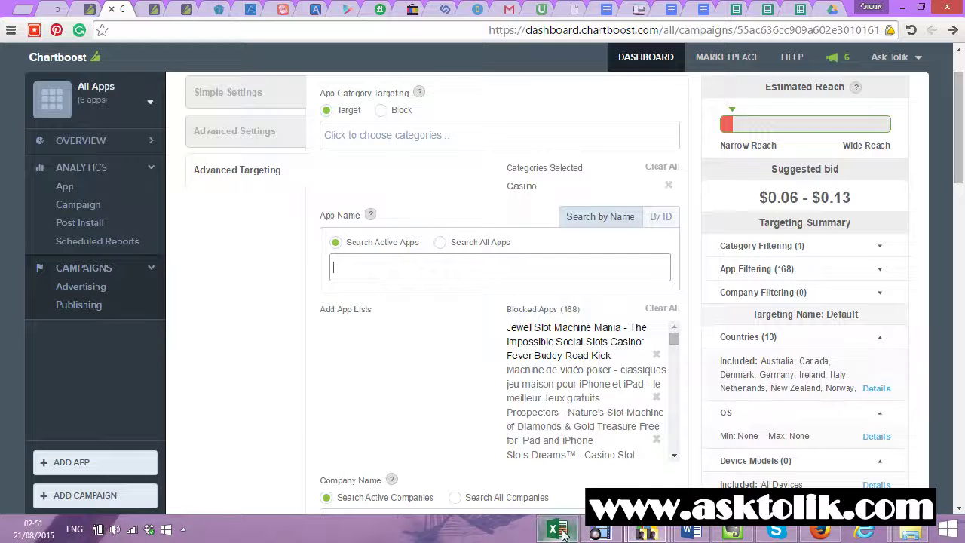
key(ctrl+v)
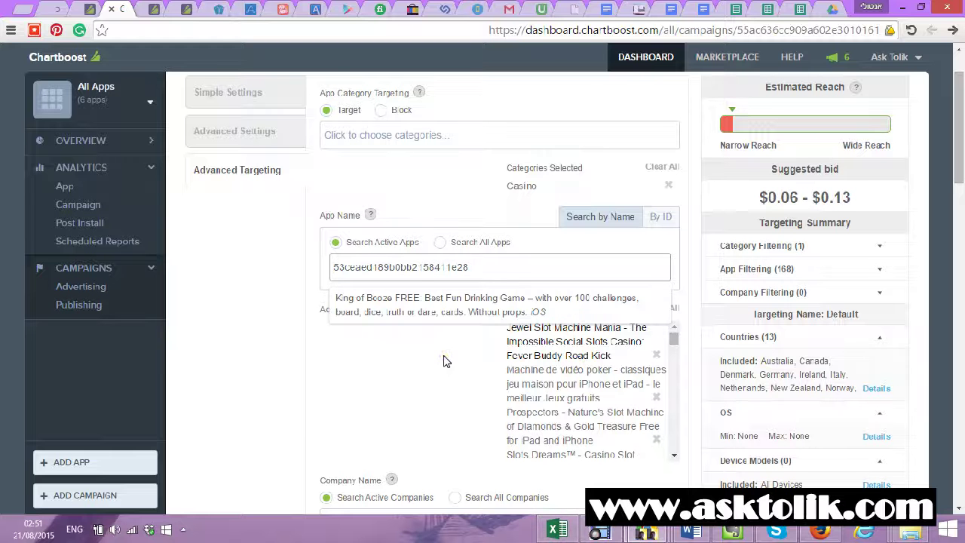
click(470, 315)
click(475, 302)
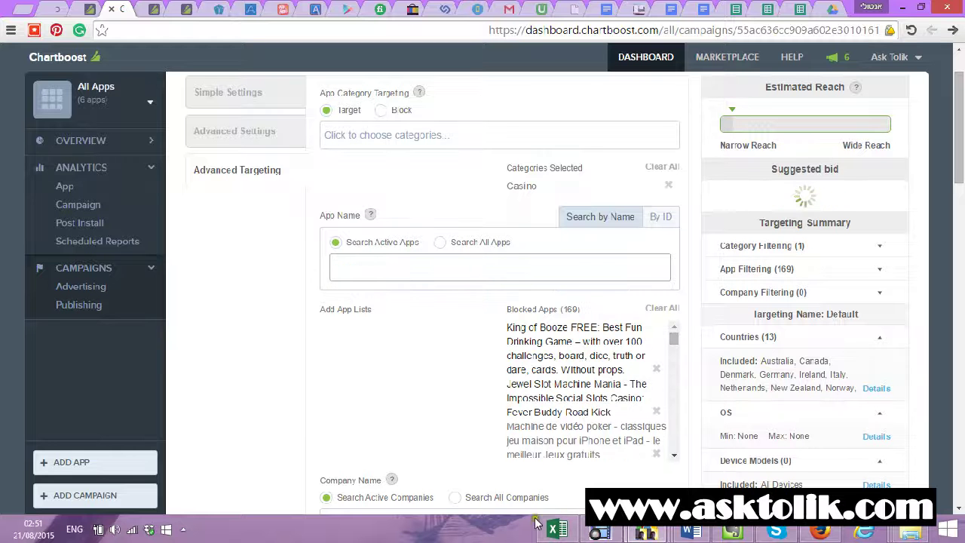
click(557, 529)
Block Solitaire Card Games HD Free (4 in 1) using the Card Games HD ID in A93.
click(629, 383)
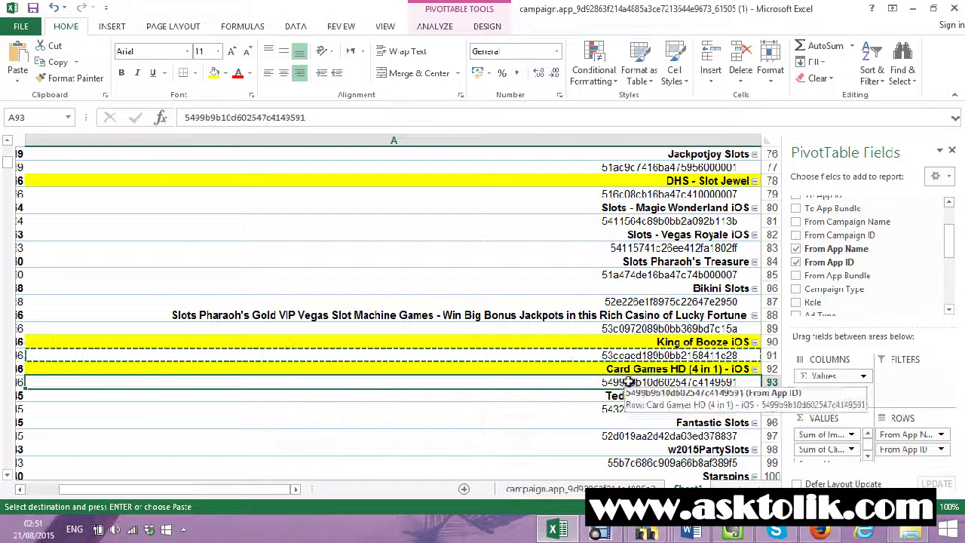
key(ctrl+c)
click(567, 532)
key(ctrl+v)
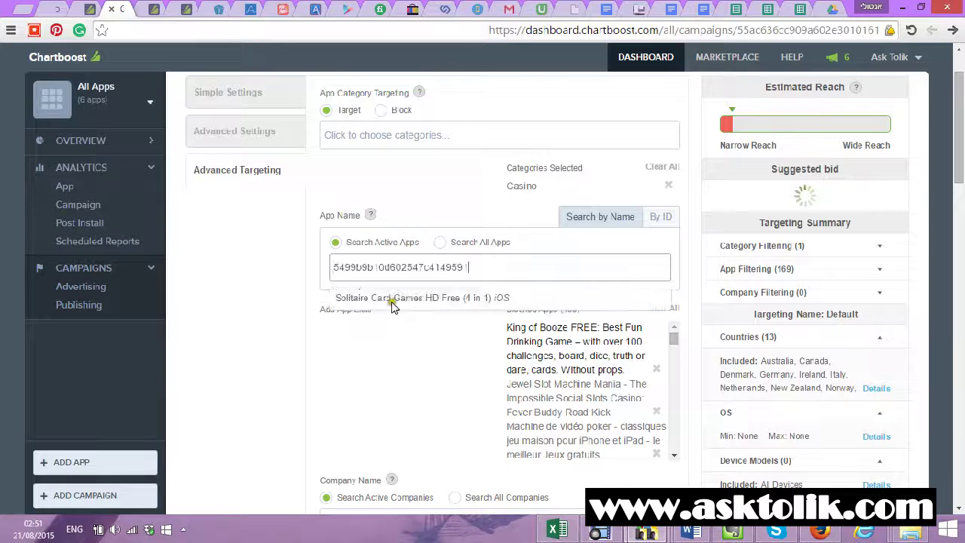
click(391, 300)
click(557, 529)
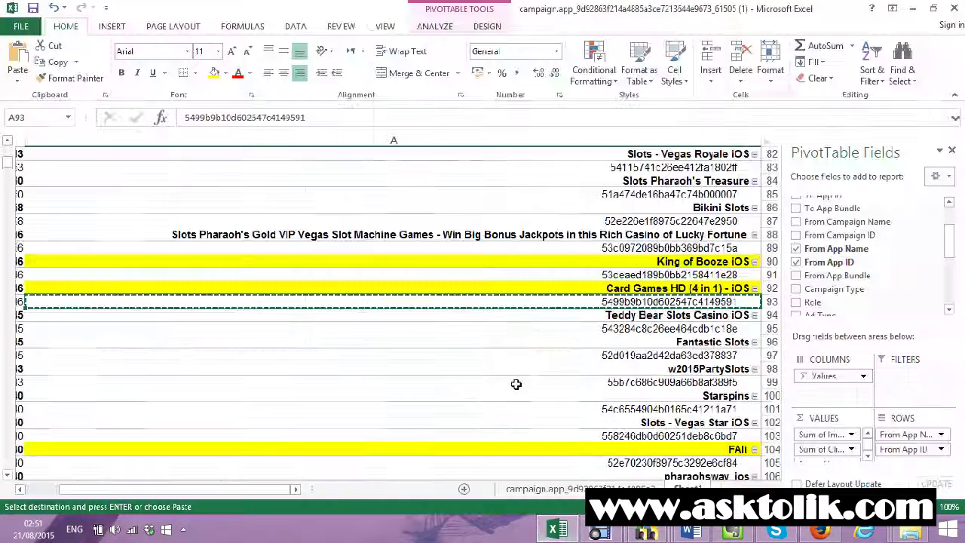
Search the FAli App ID from A105 but dismiss the SLOTS FAIRYTALE match unblocked.
scroll(528, 381, down, 4)
click(631, 343)
key(ctrl+c)
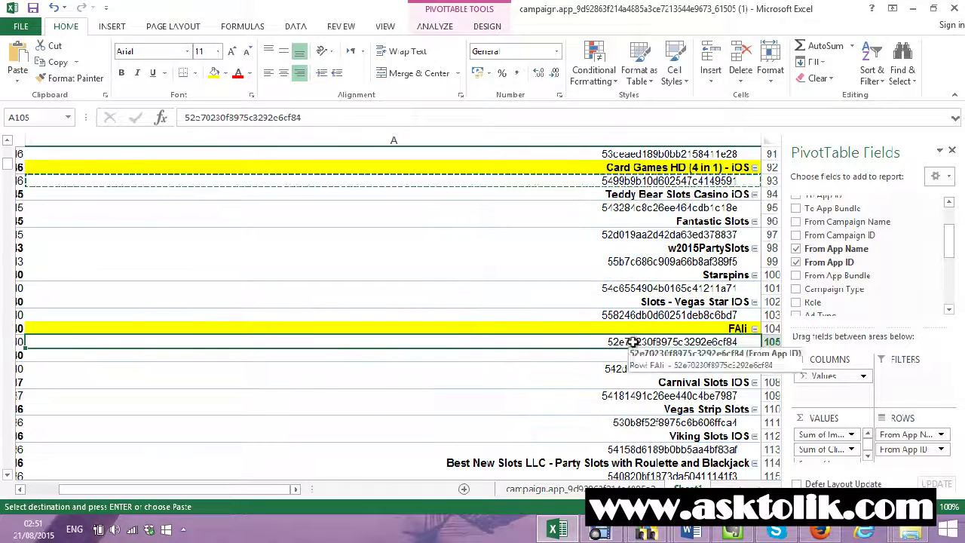
click(557, 530)
key(ctrl+v)
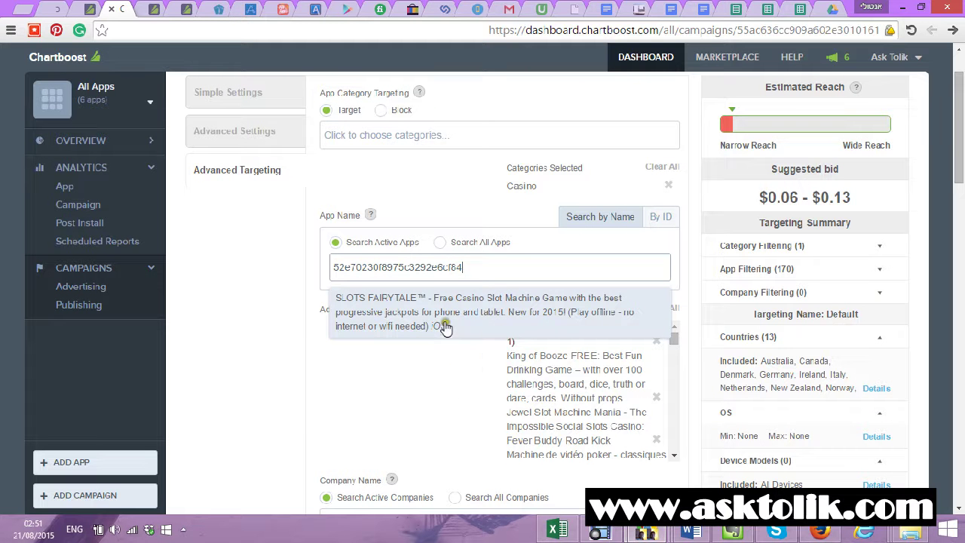
click(236, 325)
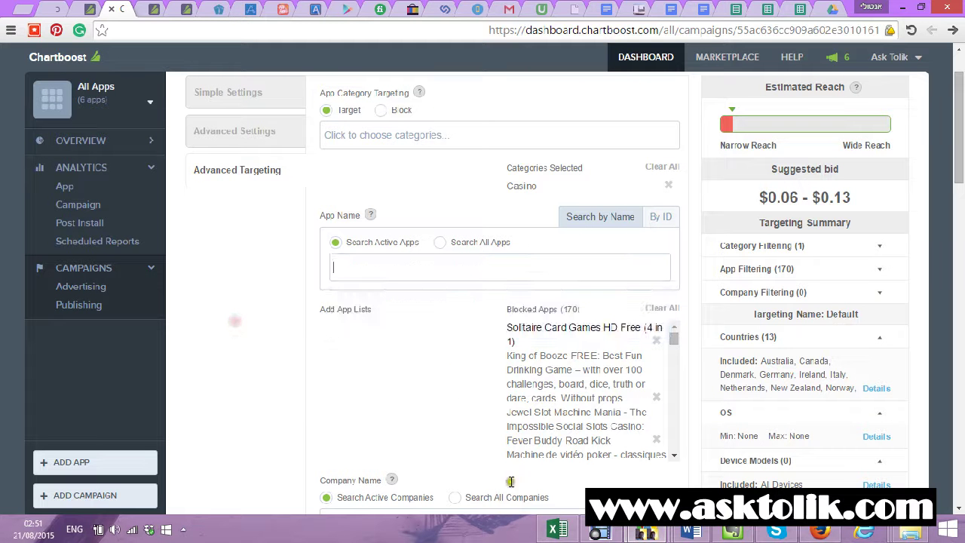
click(557, 529)
Block Bubble Bust 2015 matched by the Bubble Crush 2015 App ID in A123.
scroll(550, 413, down, 2)
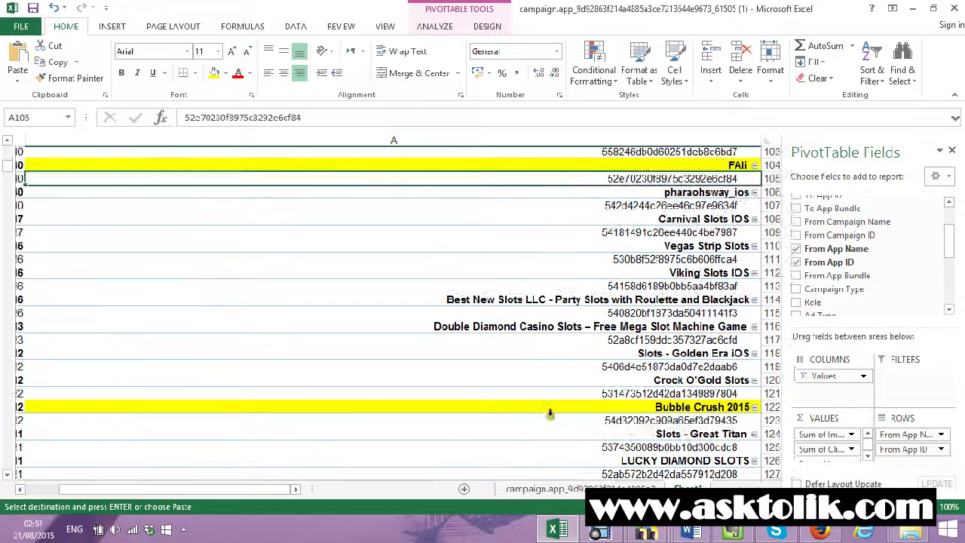
scroll(551, 413, down, 2)
click(642, 341)
key(ctrl+c)
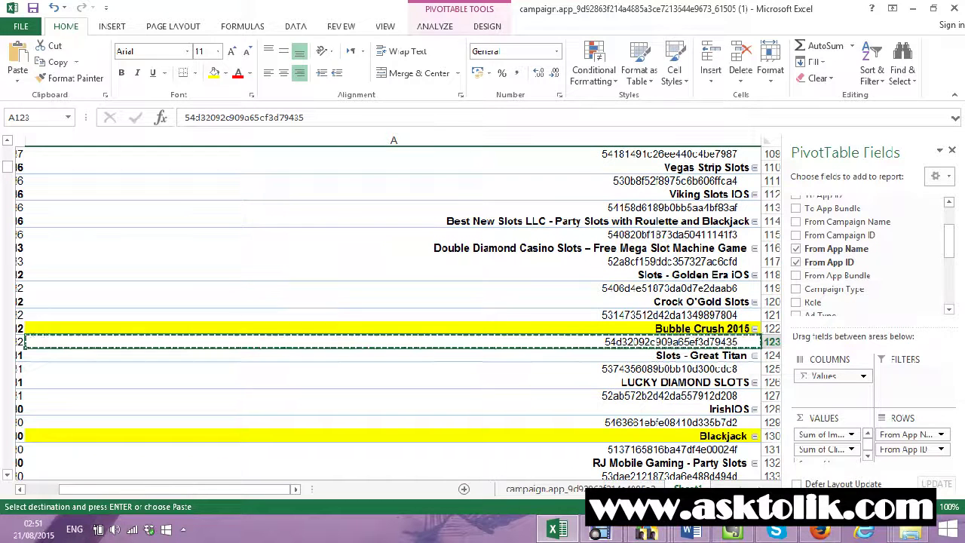
key(alt+Tab)
key(ctrl+v)
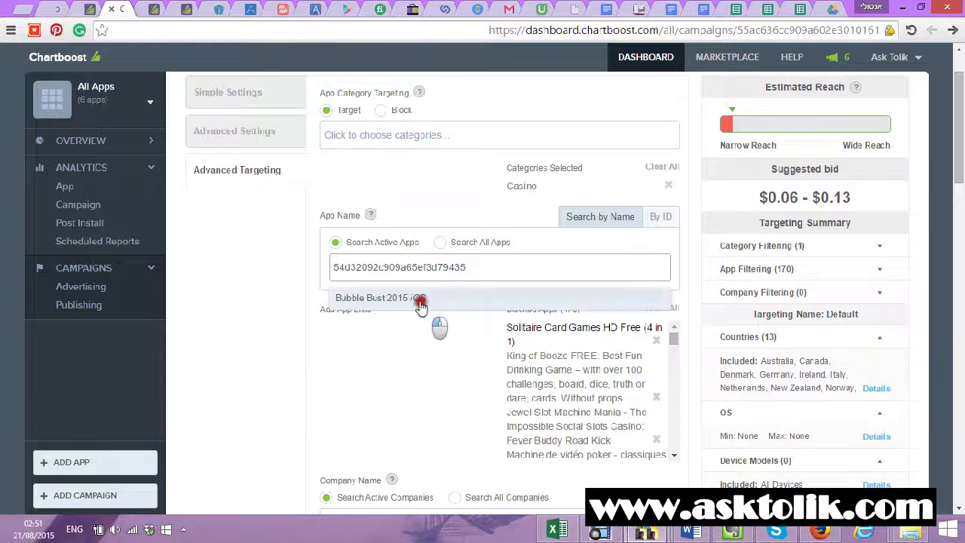
click(420, 299)
key(alt+Tab)
Add the Blackjack app to the blocked list using the App ID under the Blackjack row.
scroll(619, 378, down, 2)
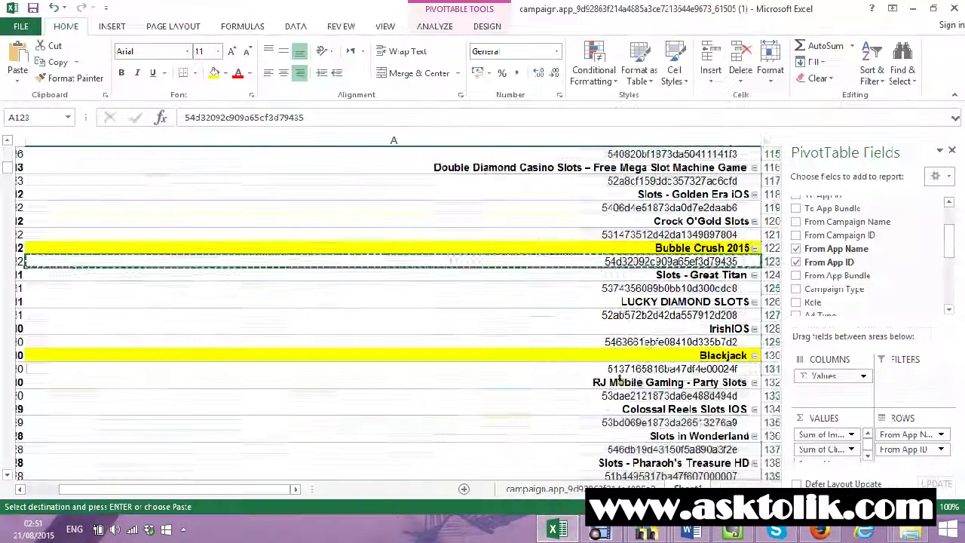
click(618, 370)
key(ctrl+c)
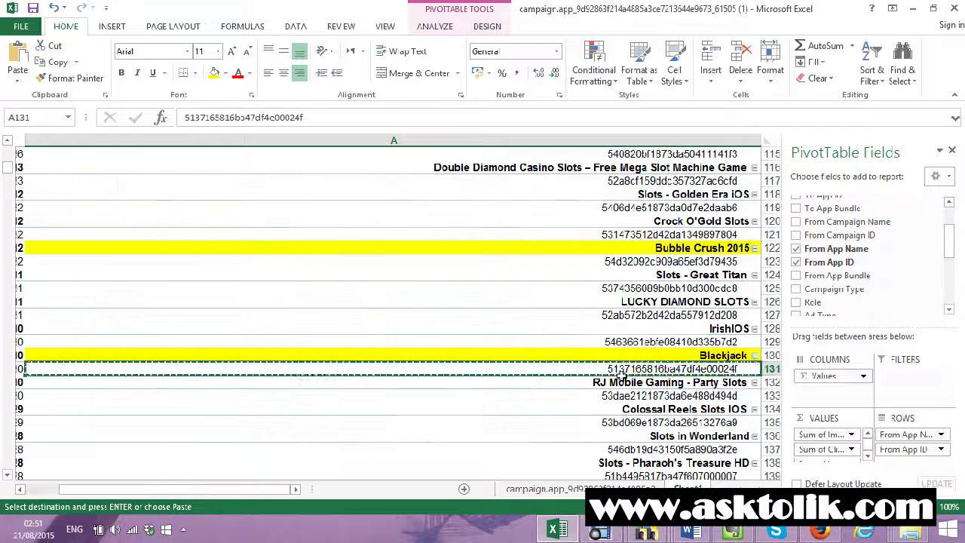
key(alt+Tab)
key(ctrl+v)
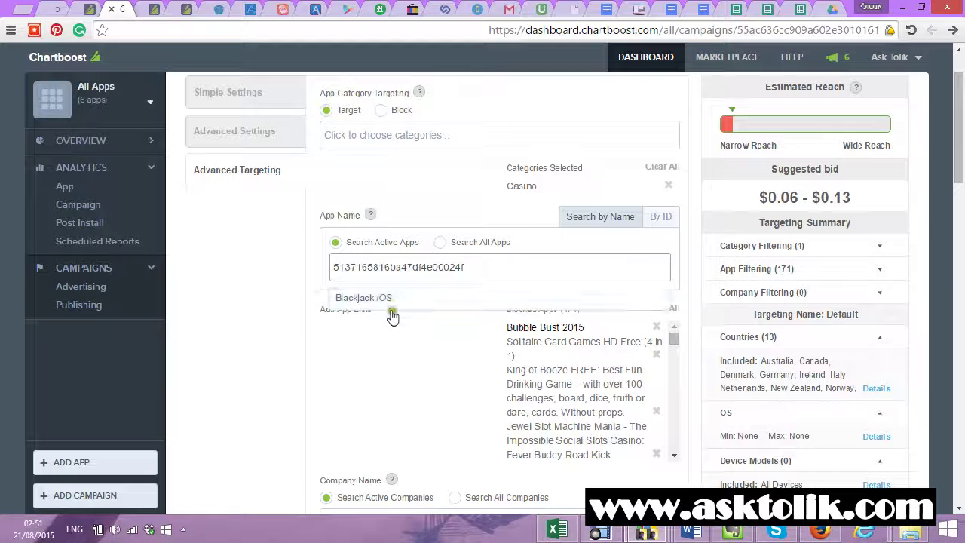
click(389, 299)
click(556, 527)
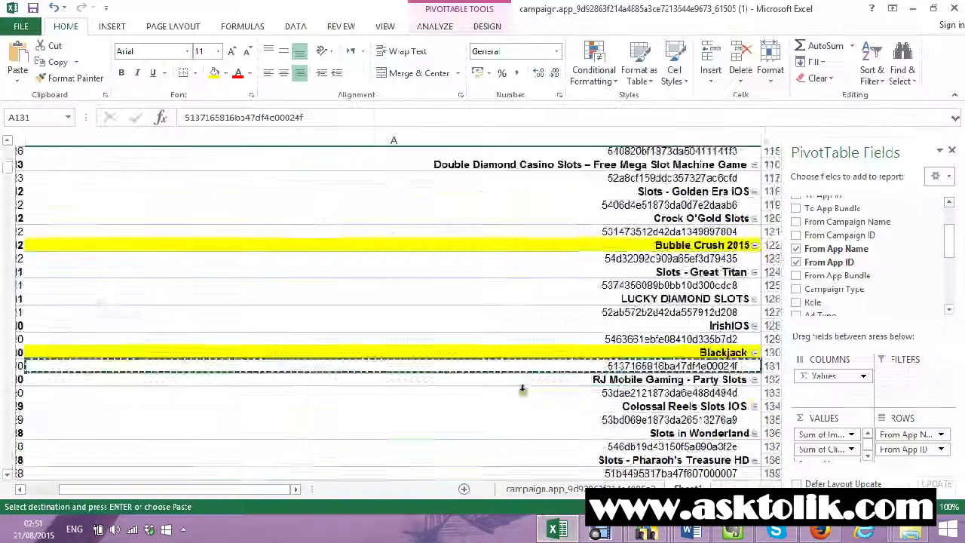
Block Greek God 5 Reel Slots using the App ID under the GreekGods row.
scroll(574, 384, down, 5)
click(630, 343)
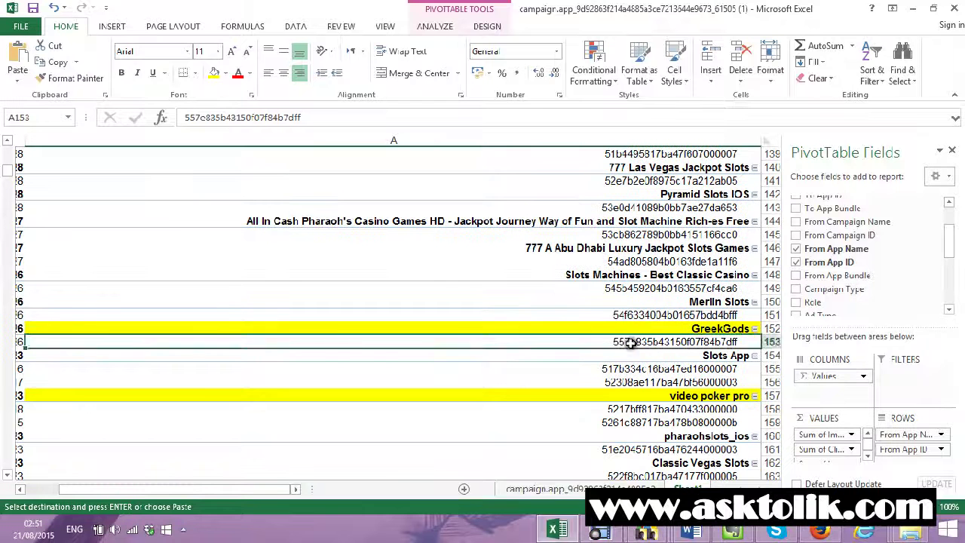
key(ctrl+c)
click(560, 532)
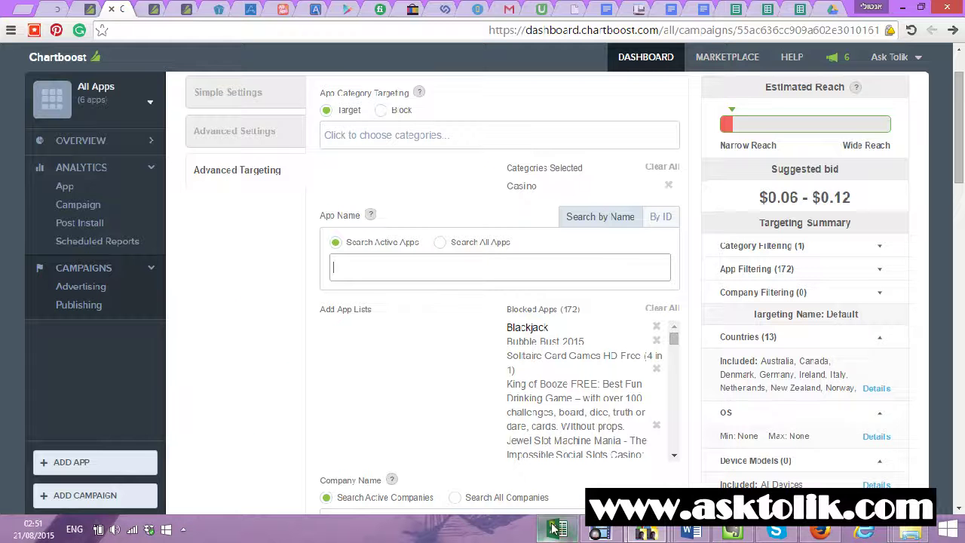
key(ctrl+v)
click(410, 299)
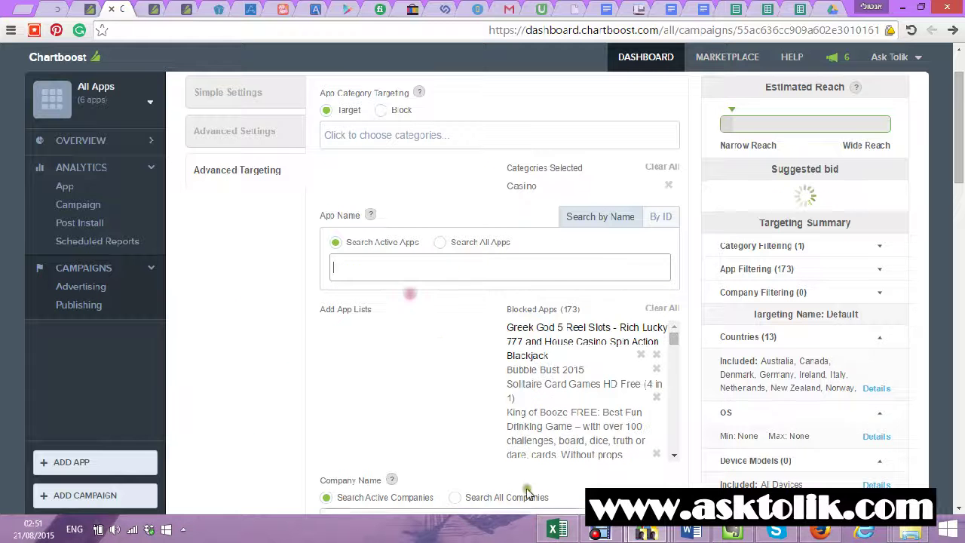
click(556, 527)
Block Free Casino Video Poker Slot via the first App ID under video poker pro.
scroll(576, 379, down, 1)
click(584, 370)
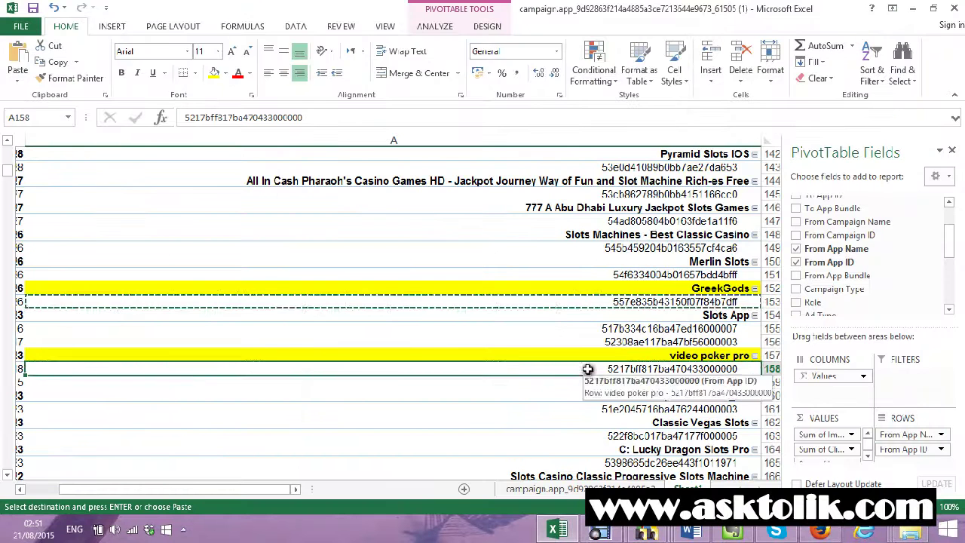
key(ctrl+c)
click(558, 528)
key(ctrl+v)
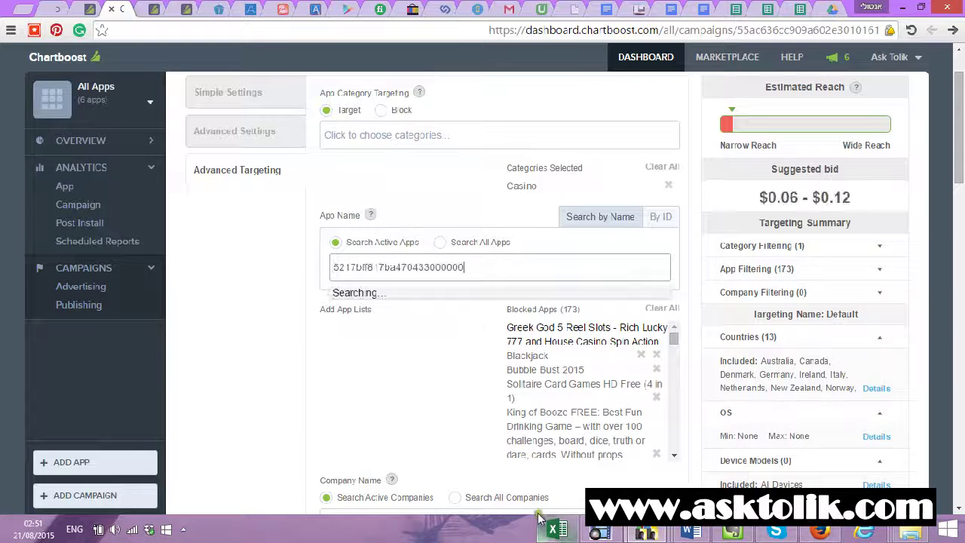
click(411, 299)
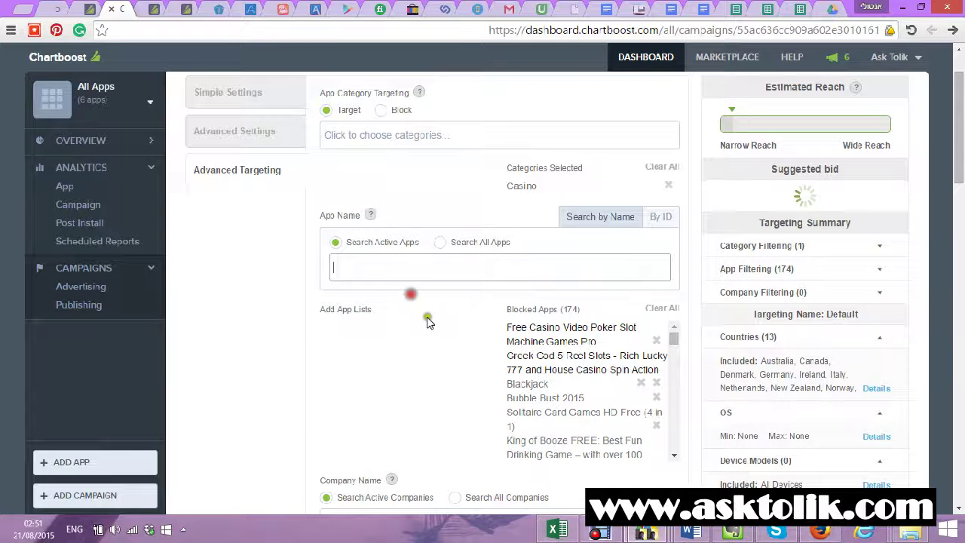
click(558, 529)
Block Video Poker Pro Casino Free via the second App ID, in cell A159.
click(612, 385)
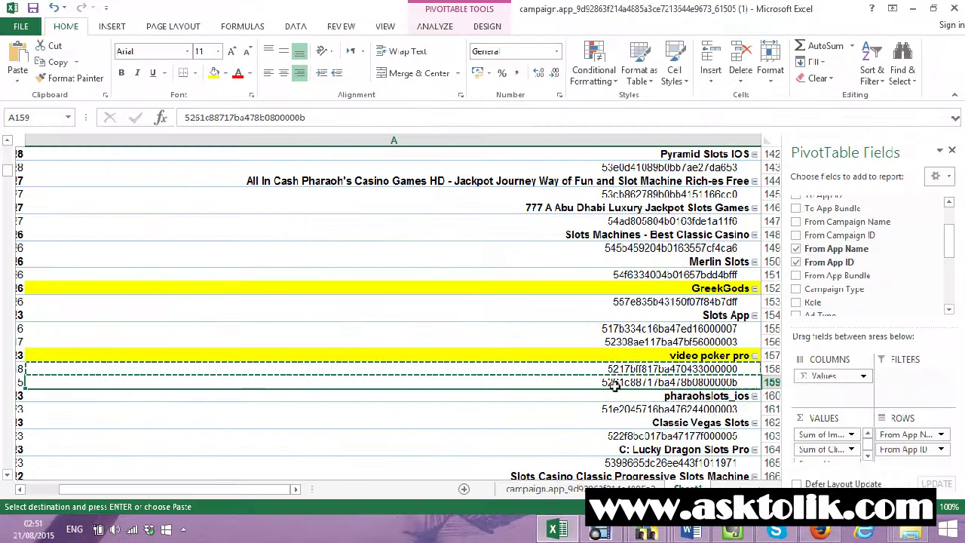
key(ctrl+c)
click(556, 530)
key(ctrl+v)
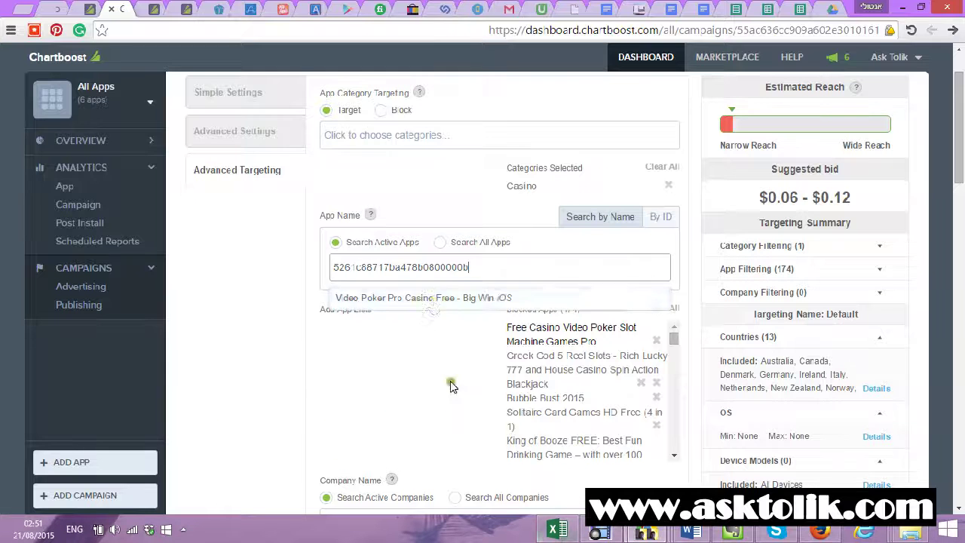
click(432, 302)
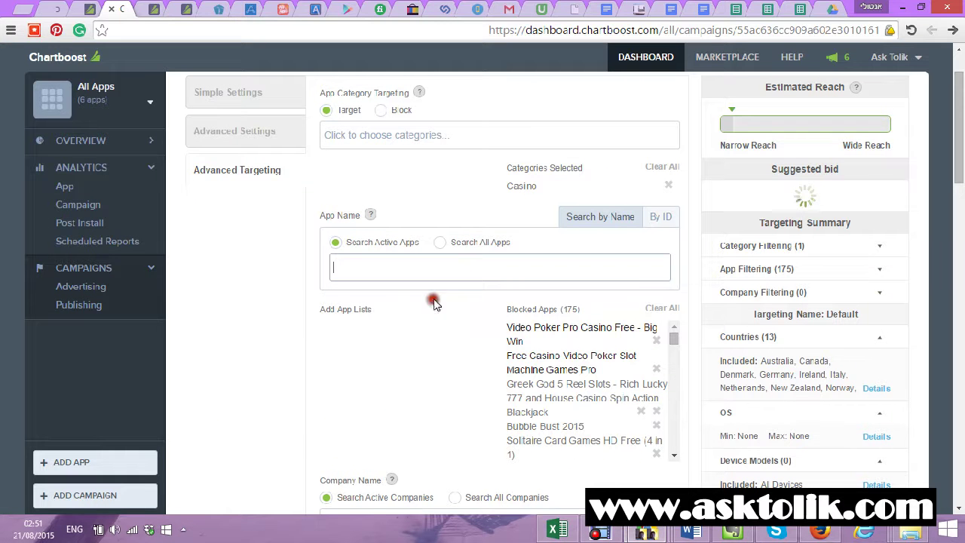
click(557, 530)
Add the Bingo World Jackpot App ID from A173 to Chartboost's blocked apps.
scroll(407, 388, down, 2)
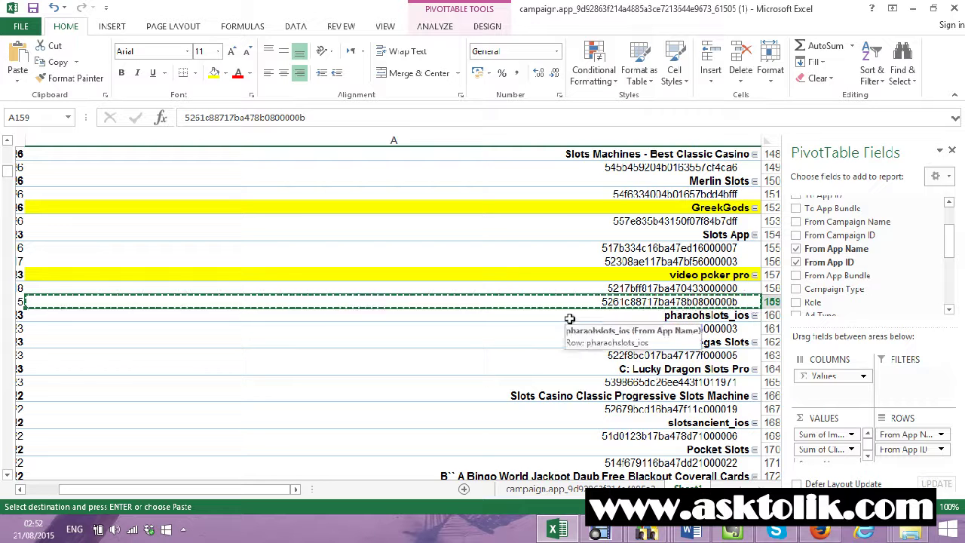
scroll(632, 414, down, 2)
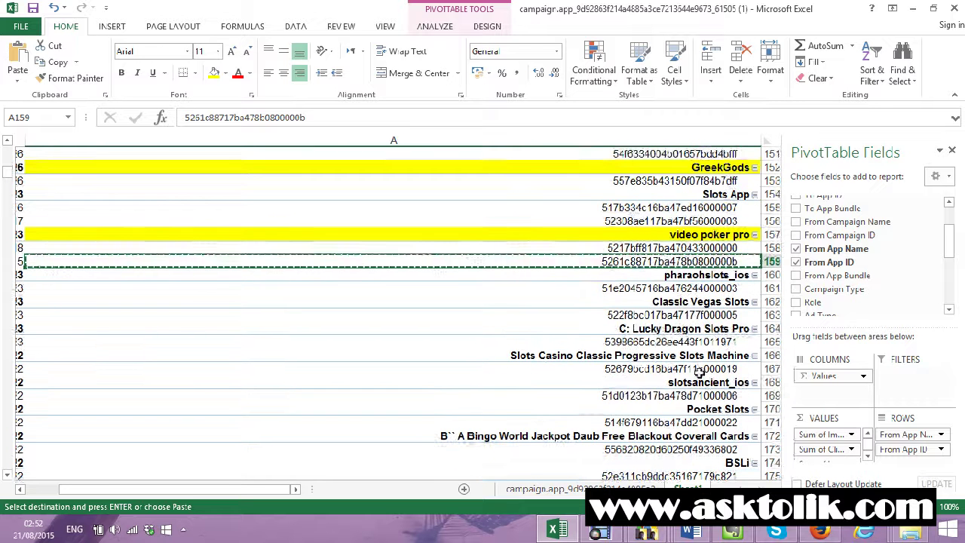
scroll(700, 371, down, 1)
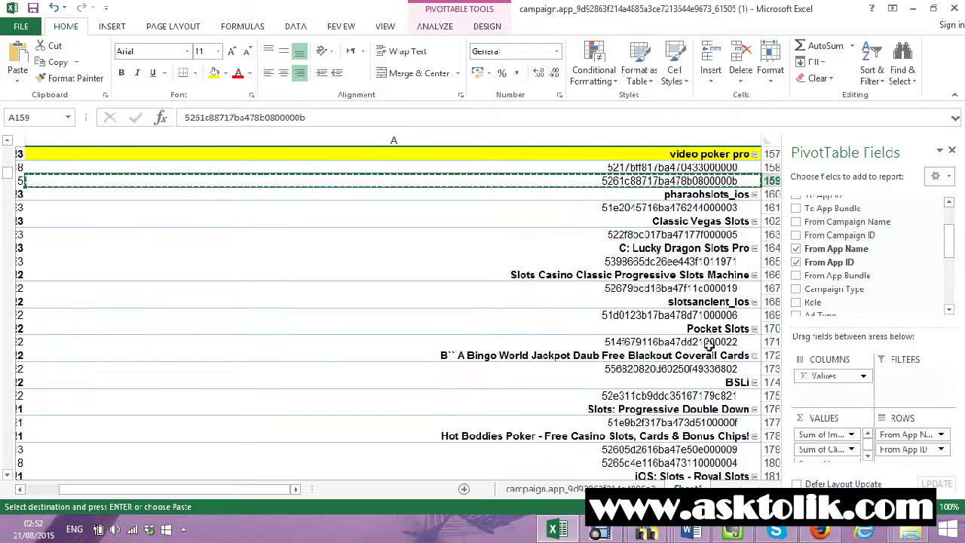
click(604, 371)
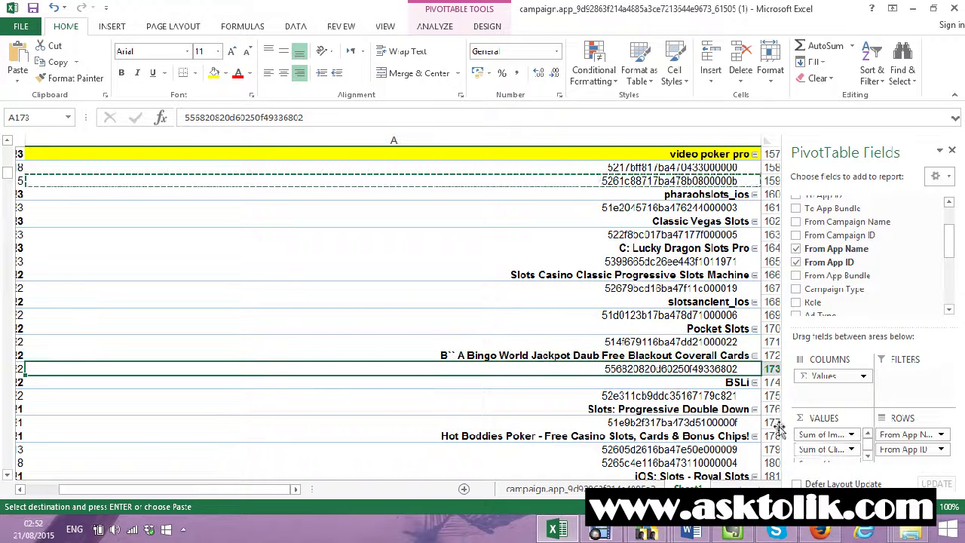
key(ctrl+c)
click(555, 530)
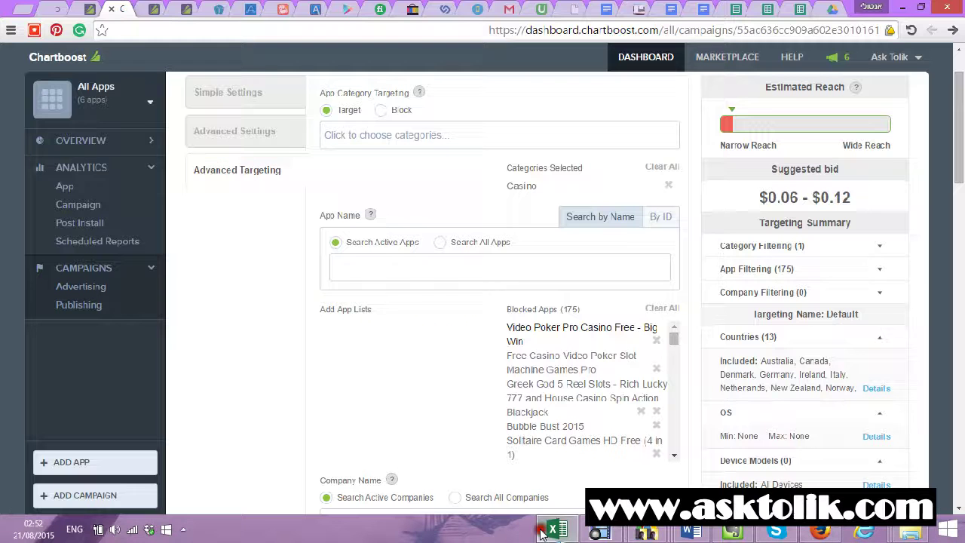
key(ctrl+v)
click(402, 299)
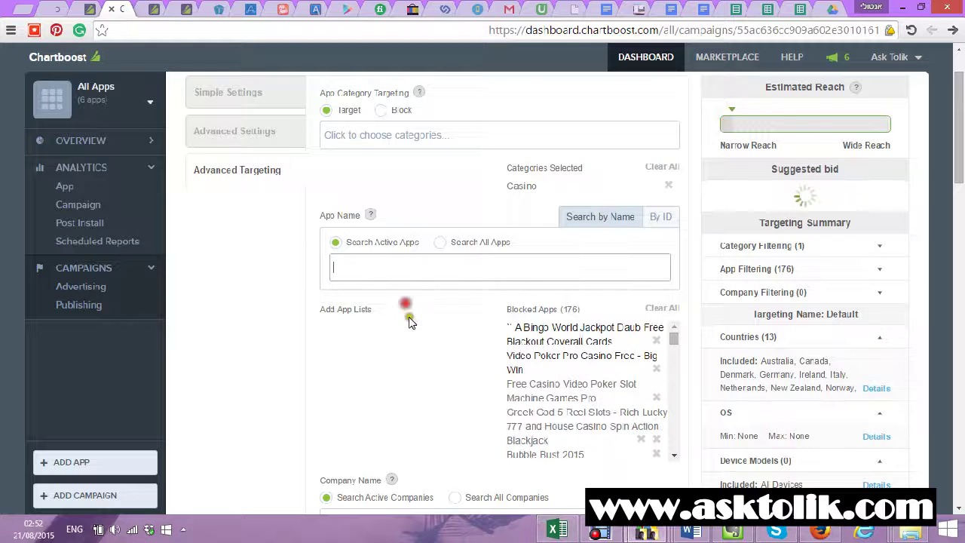
Add the first Hot Boddies Poker App ID to Chartboost's blocked apps.
click(556, 530)
scroll(585, 401, down, 3)
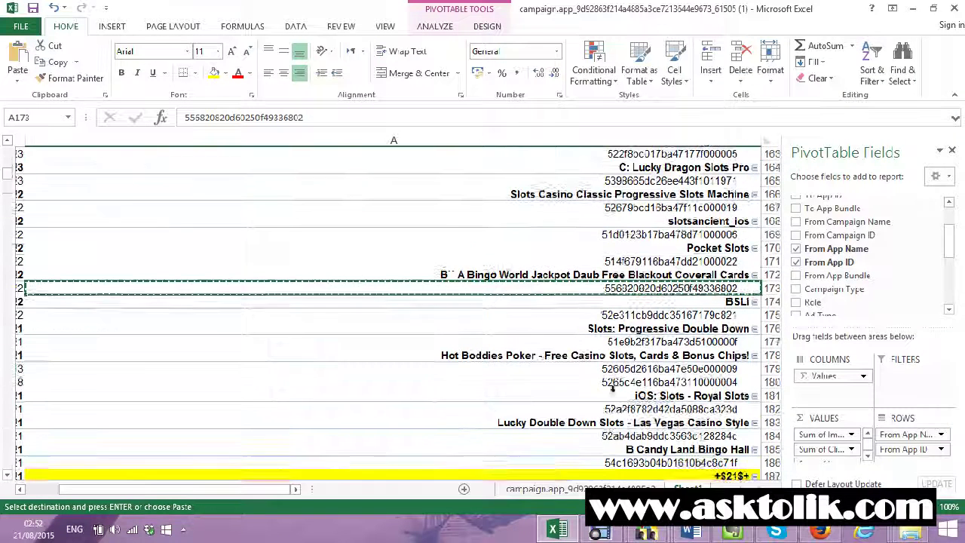
click(603, 329)
key(ctrl+c)
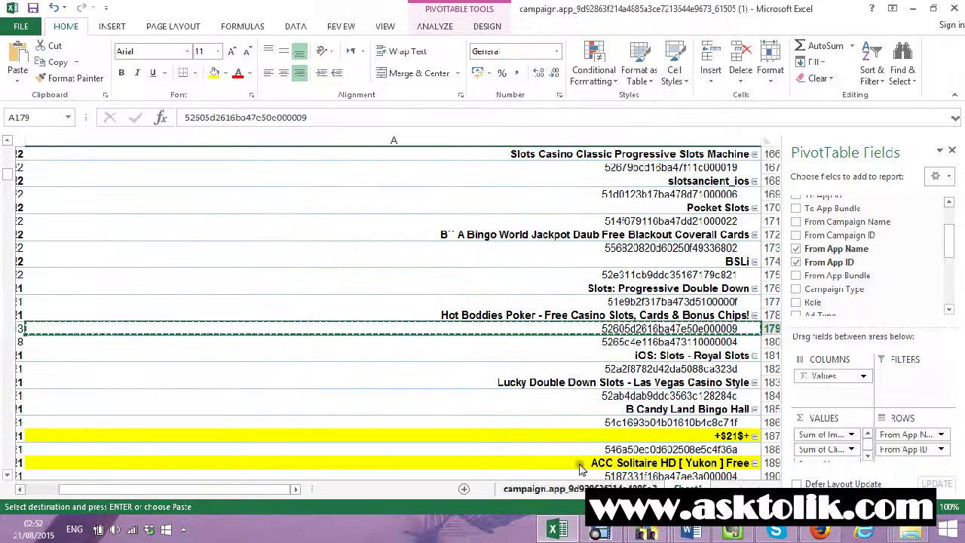
click(551, 530)
key(ctrl+v)
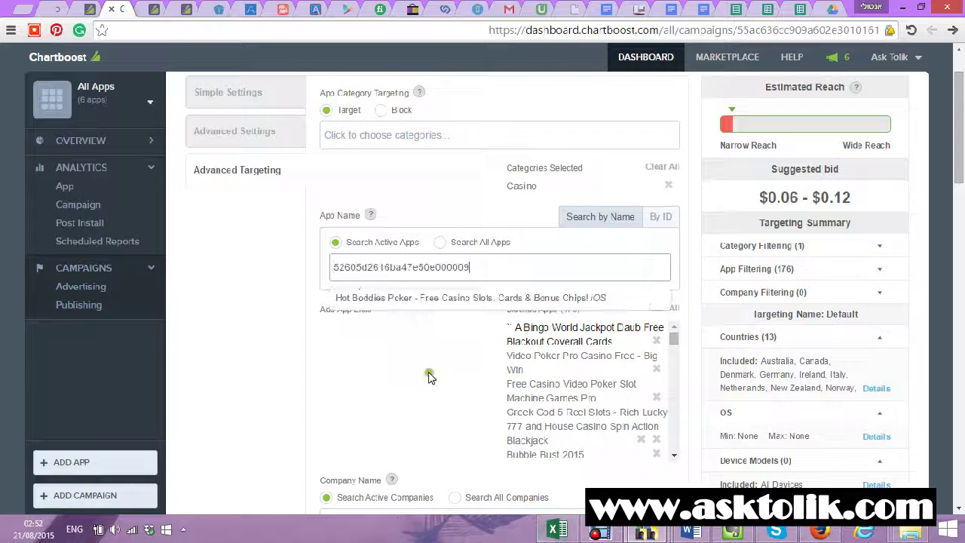
click(407, 298)
Block the second Hot Boddies Poker App ID from A180, bringing the list to 178.
click(557, 530)
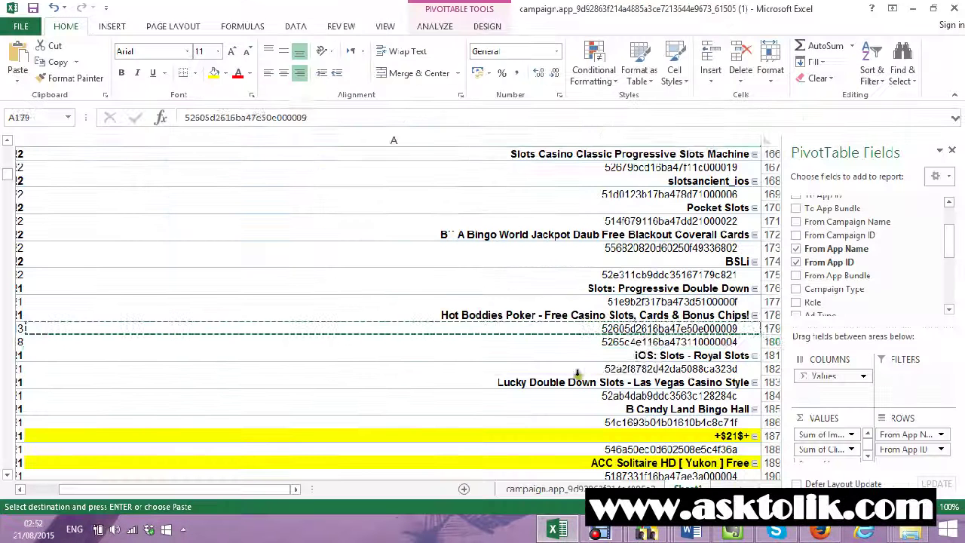
click(641, 342)
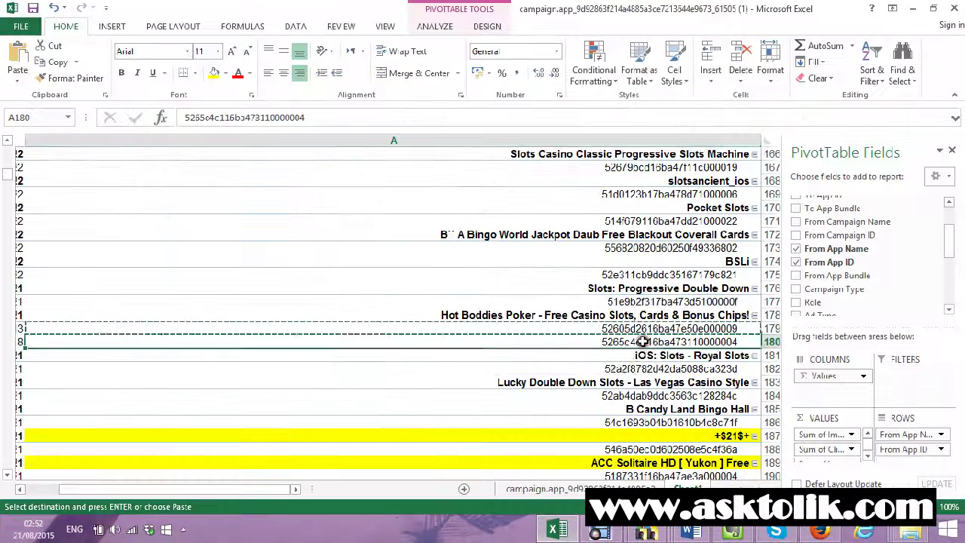
click(551, 533)
key(ctrl+v)
click(437, 300)
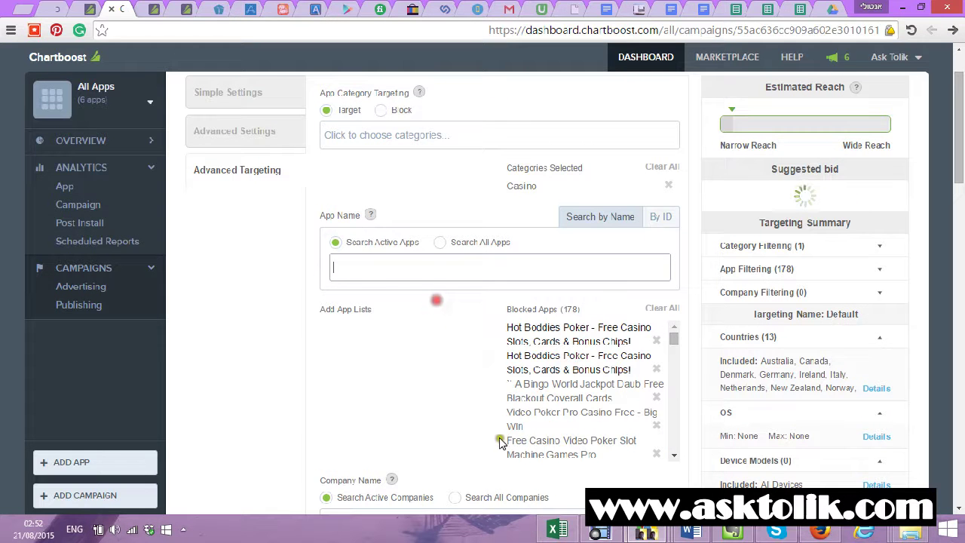
Switch back to Excel and scroll the pivot table down to the yellow Video Poker Master™ rows.
click(560, 531)
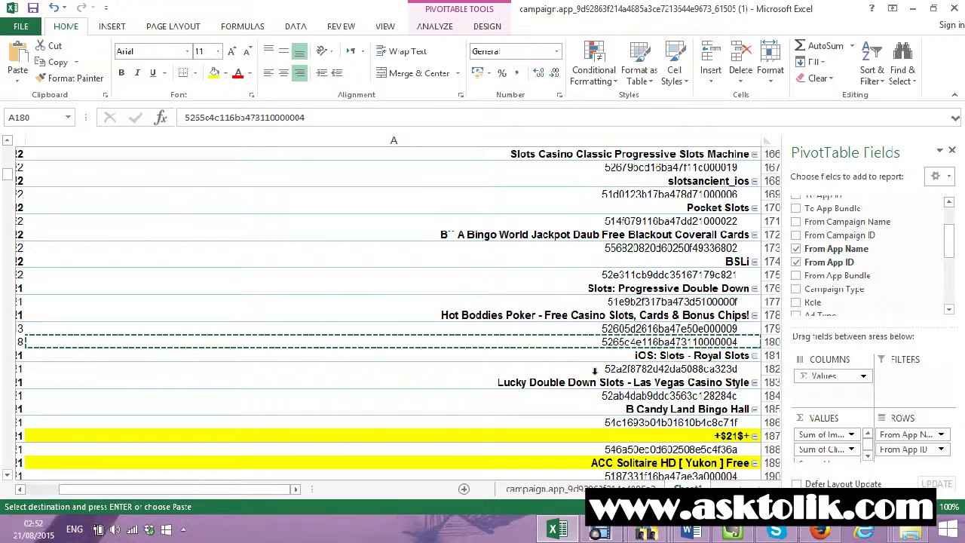
scroll(500, 345, down, 1)
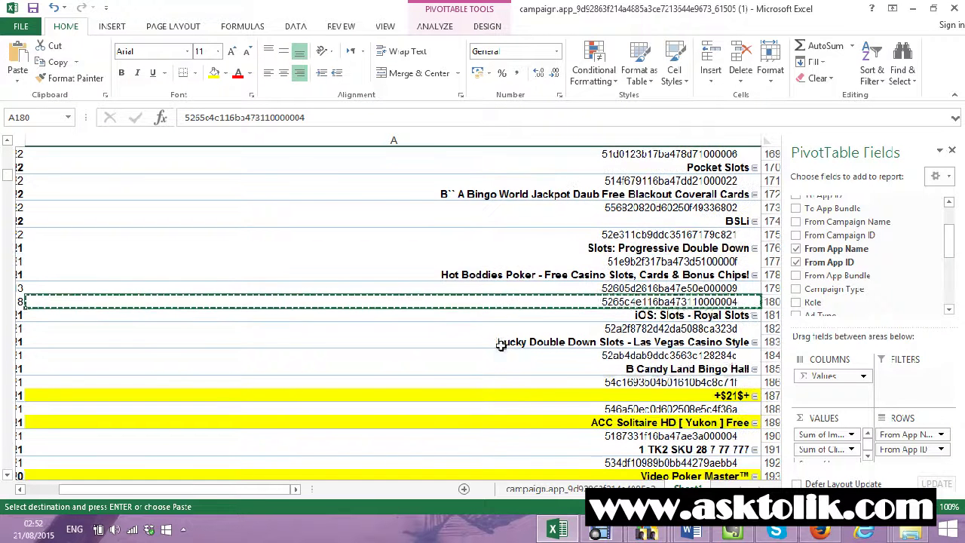
scroll(501, 345, down, 1)
scroll(606, 344, down, 1)
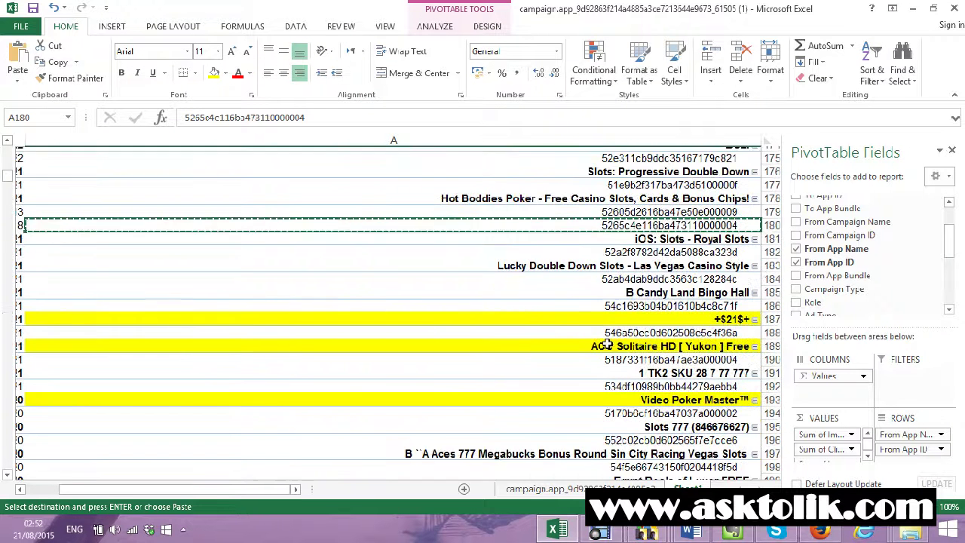
scroll(606, 345, down, 1)
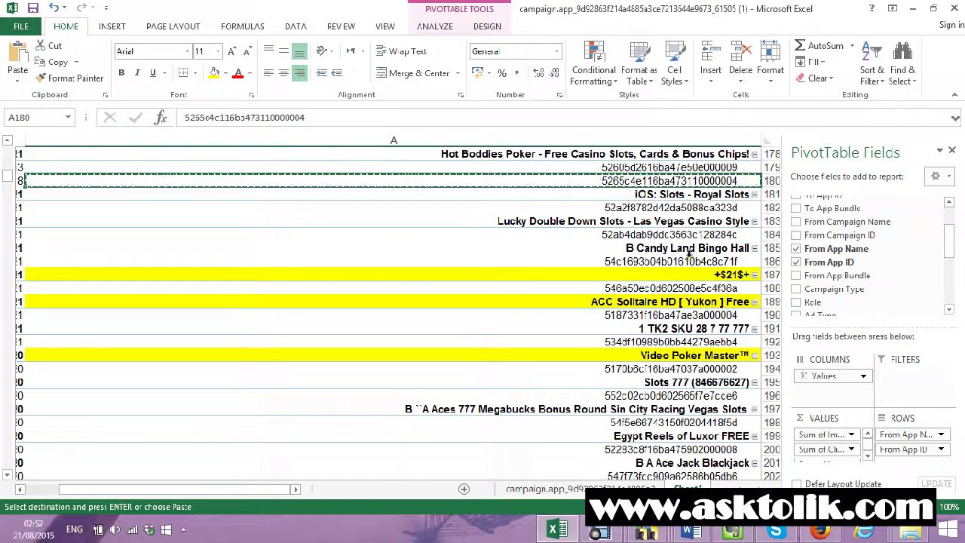